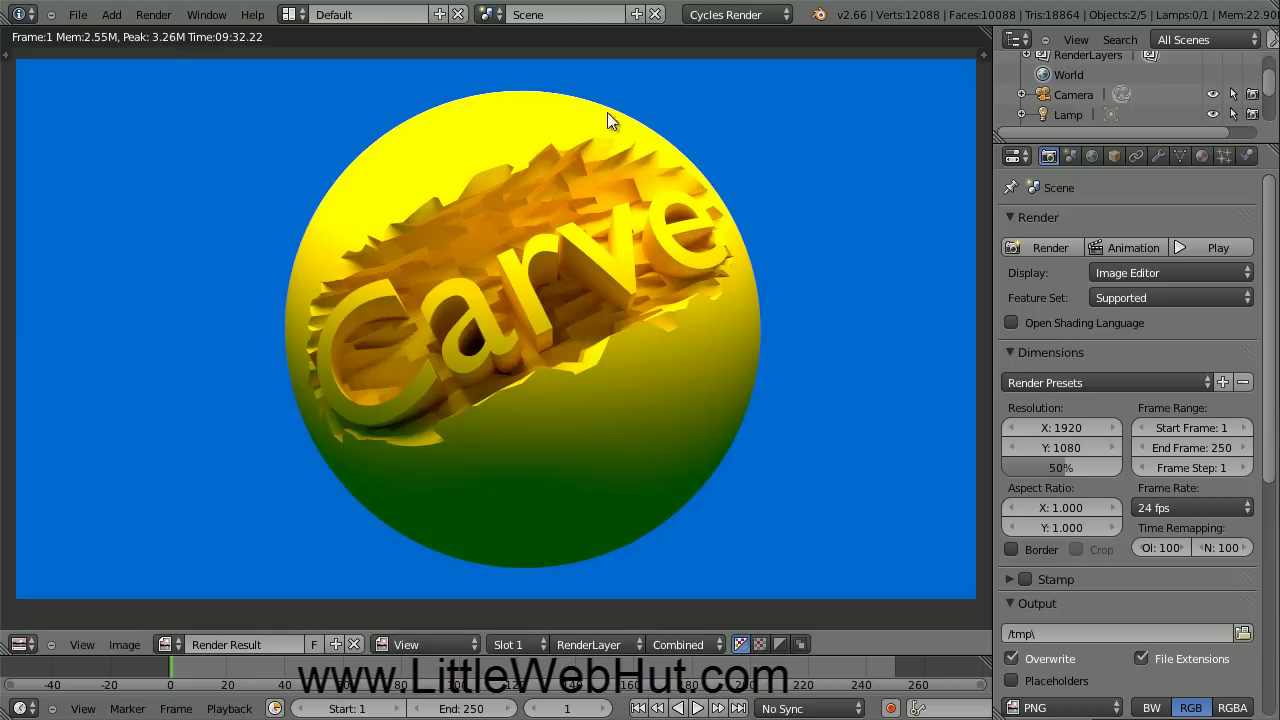
left_click(773, 16)
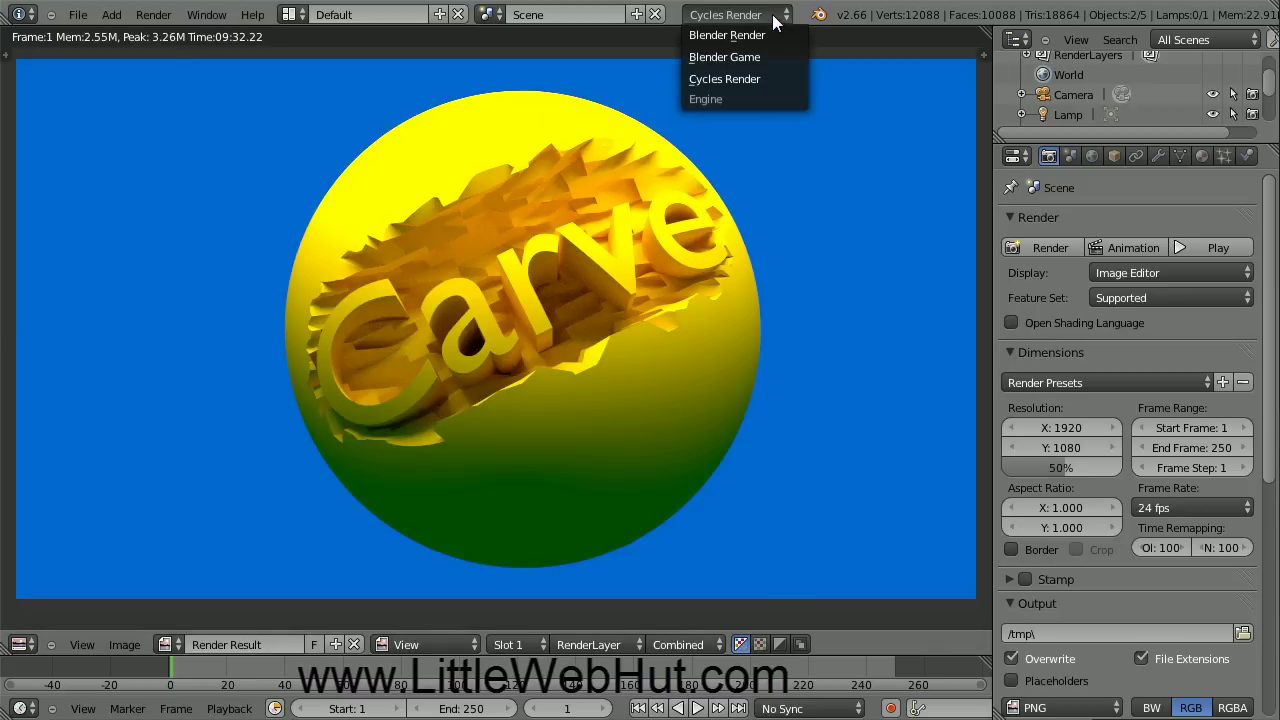
left_click(776, 79)
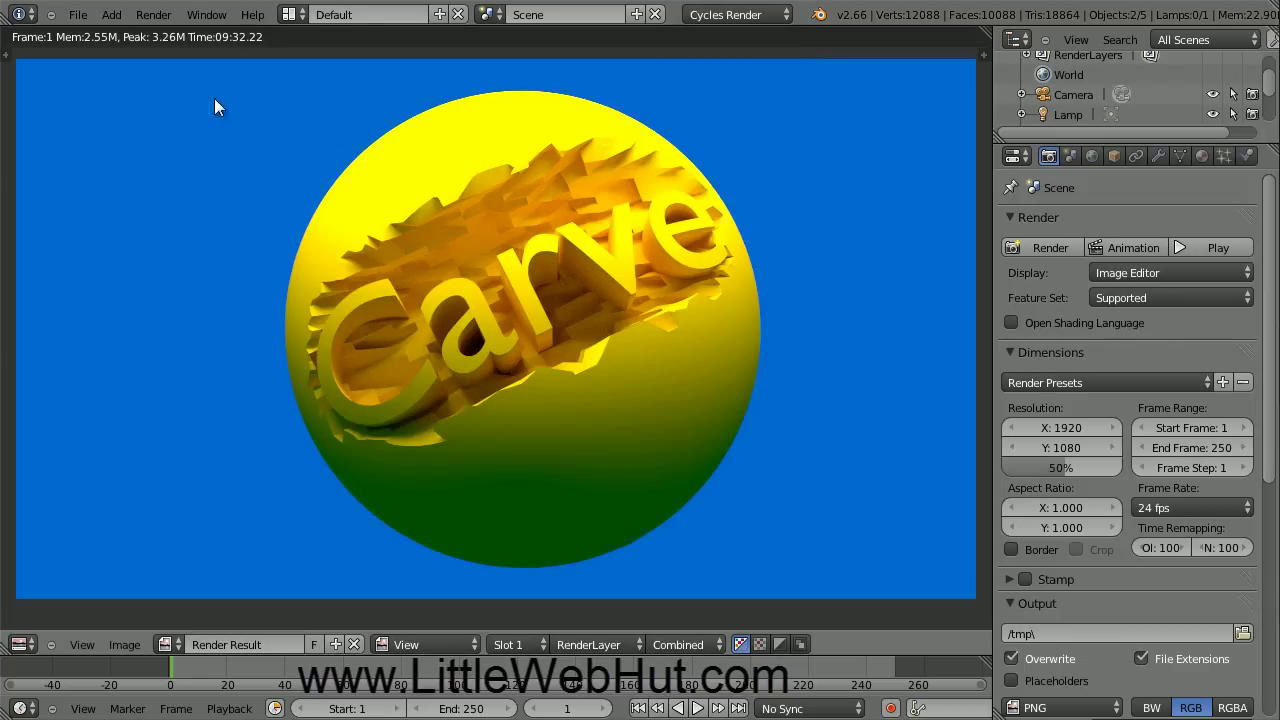
Step: Start a new scene from the start-up file and widen the properties editor beside the 3D view
left_click(78, 14)
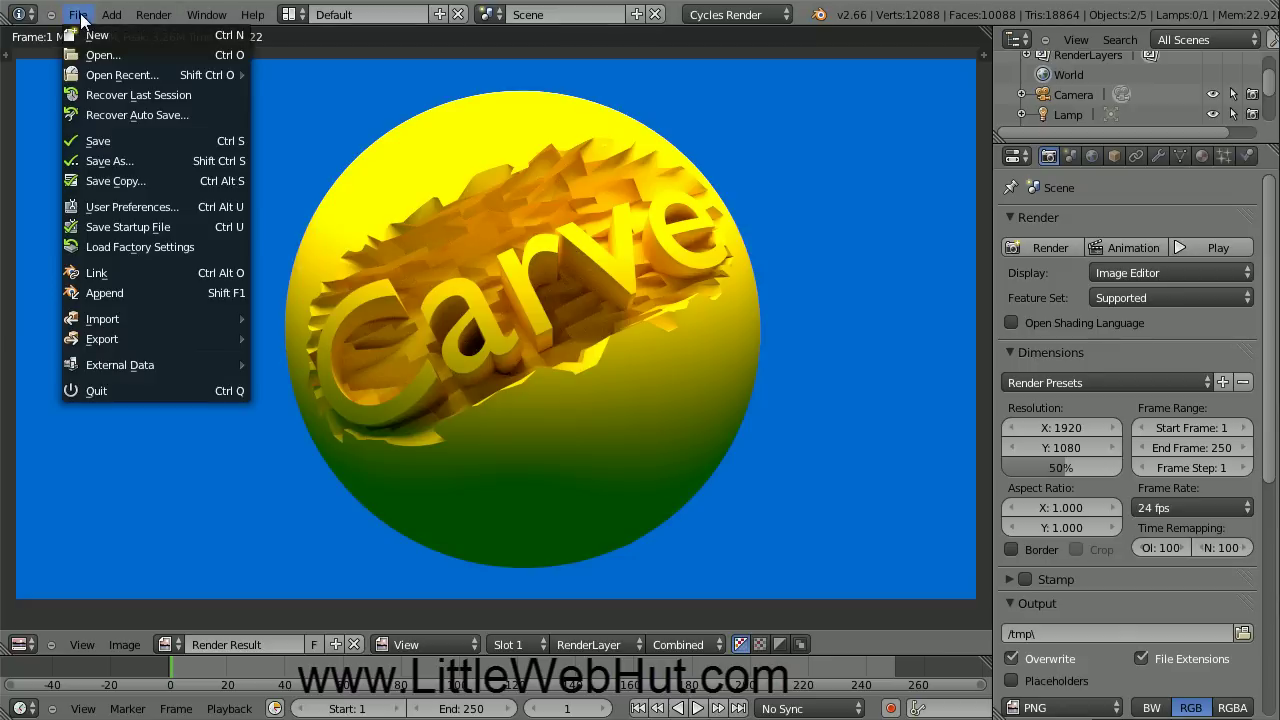
left_click(147, 35)
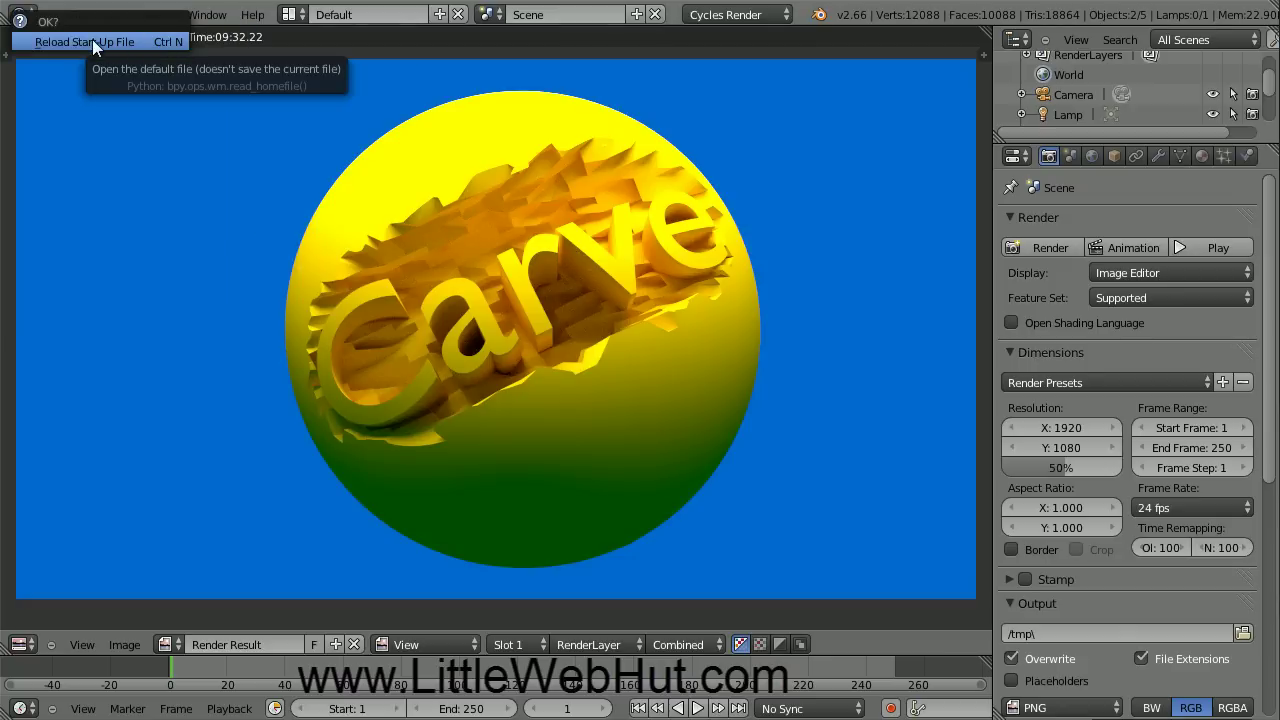
left_click(141, 43)
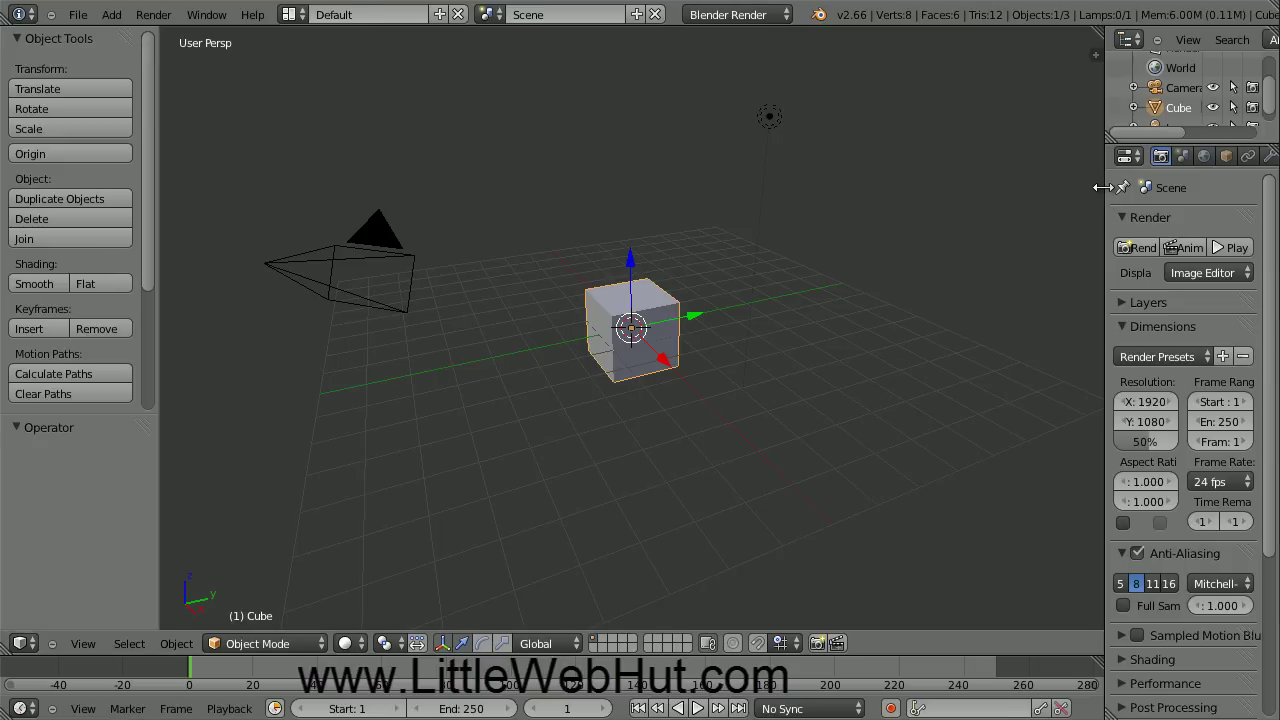
left_click_drag(1103, 187, 982, 205)
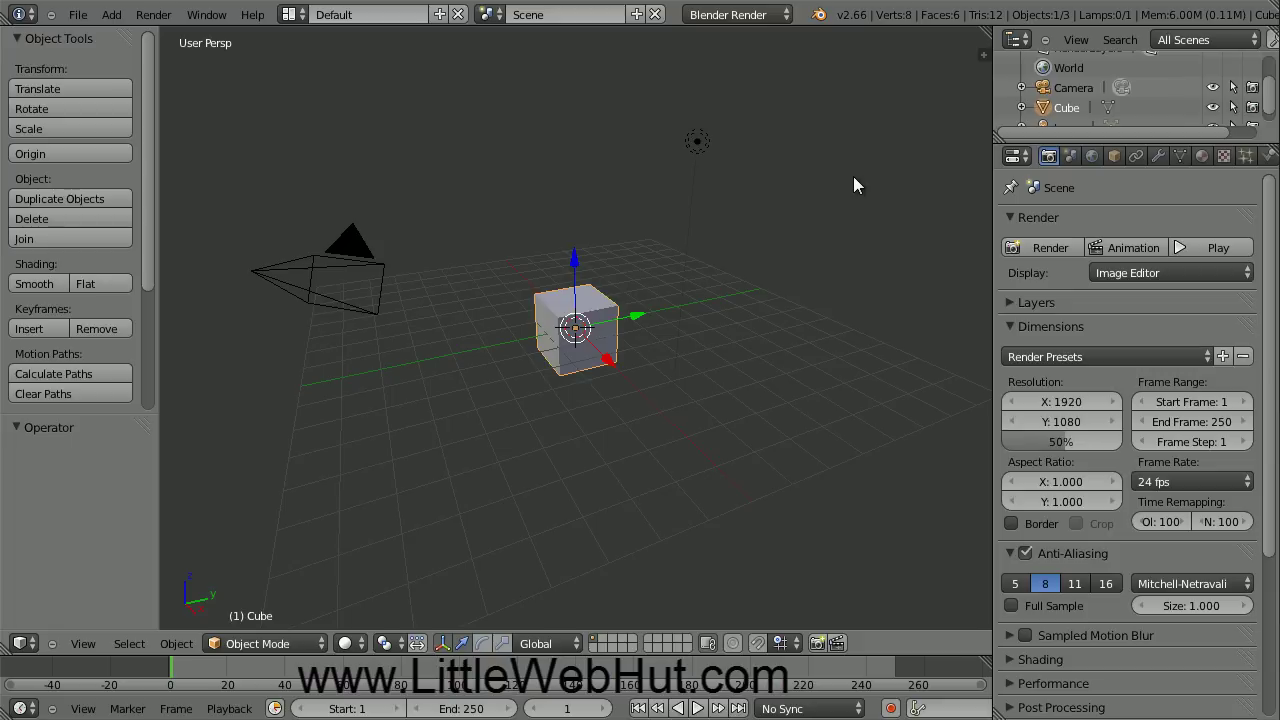
Step: Delete the default cube from the scene
right_click(352, 243)
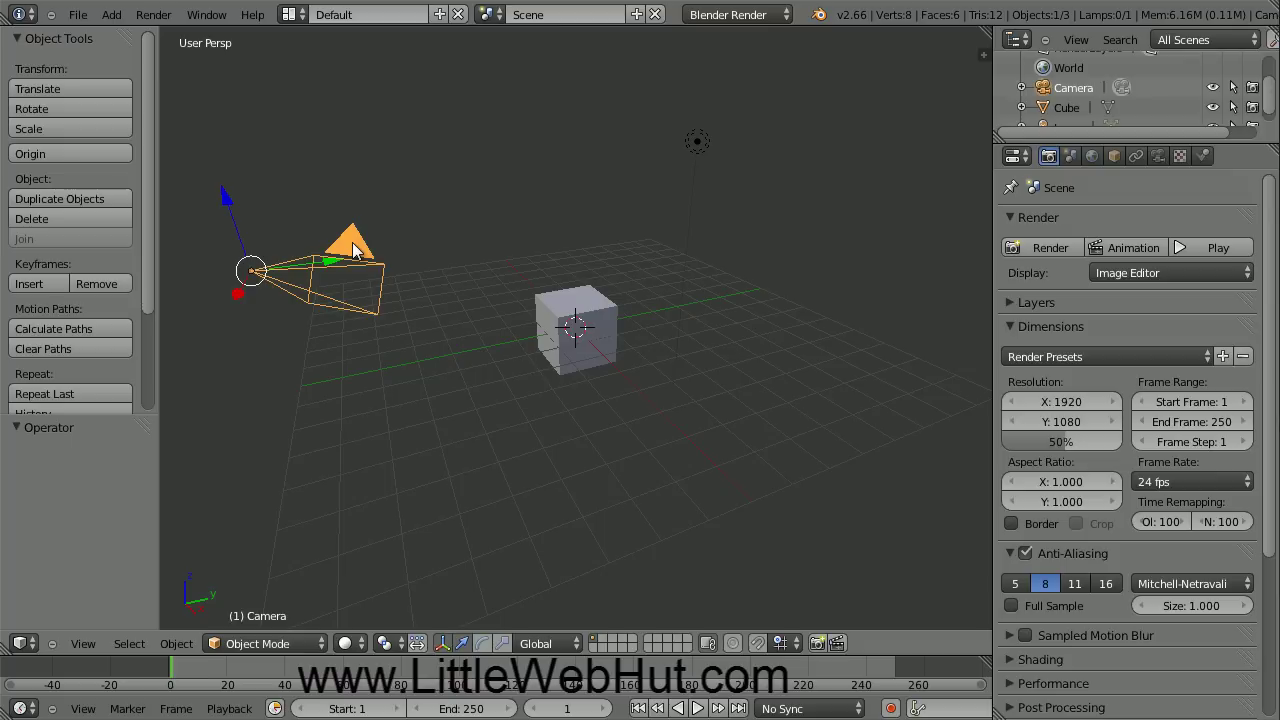
right_click(603, 327)
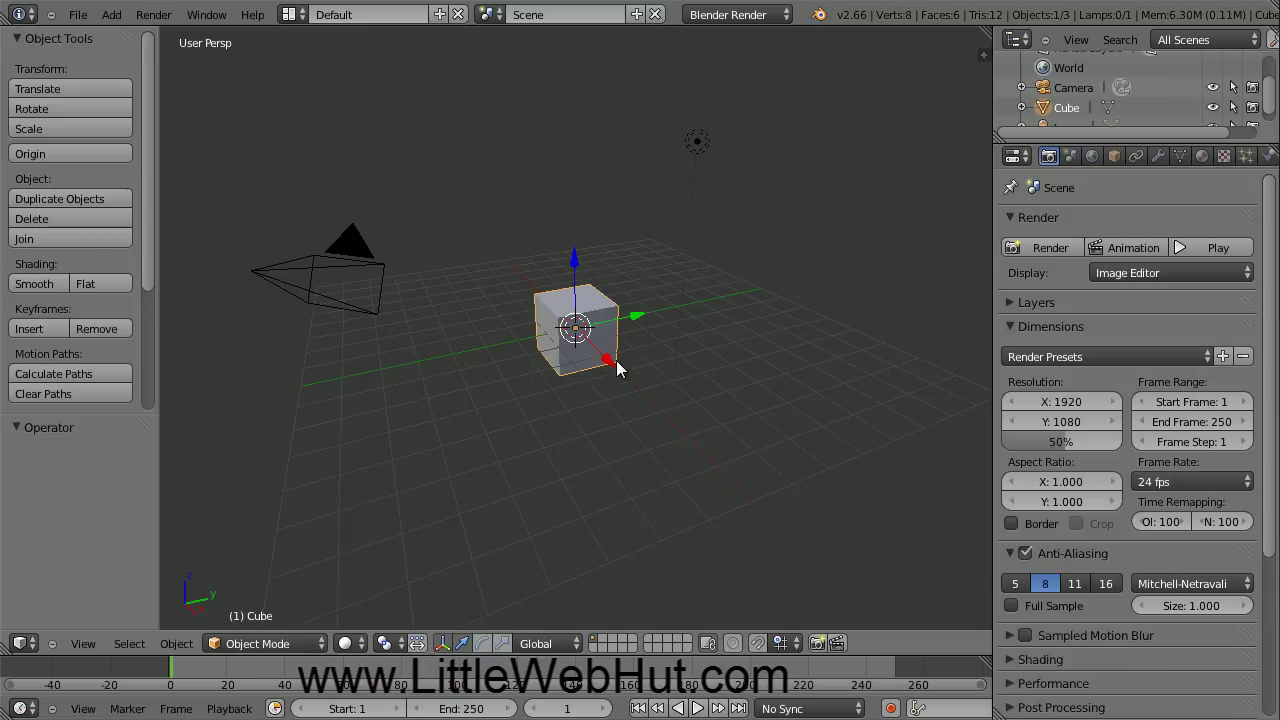
mouse_move(624, 385)
middle_mouse_down()
mouse_move(571, 397)
mouse_move(523, 374)
mouse_move(551, 398)
mouse_move(619, 378)
mouse_move(579, 403)
mouse_move(492, 388)
mouse_move(636, 393)
middle_mouse_up()
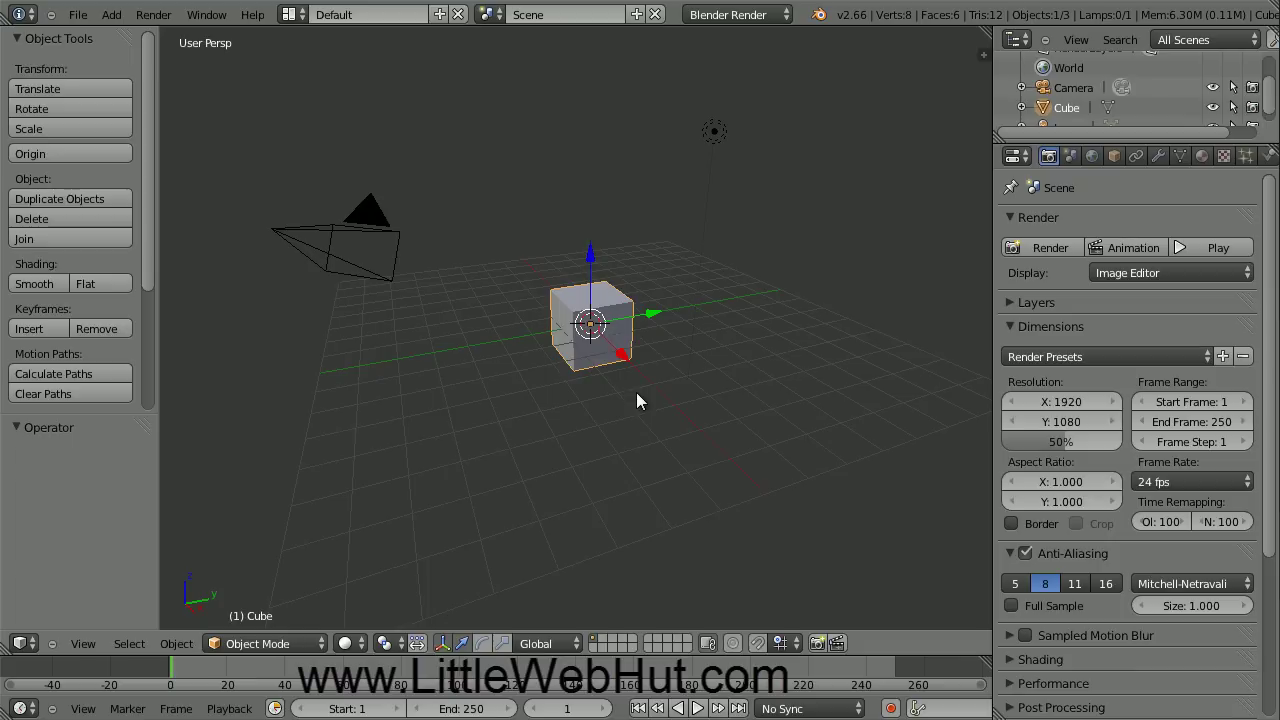
scroll(637, 394, "up", 4)
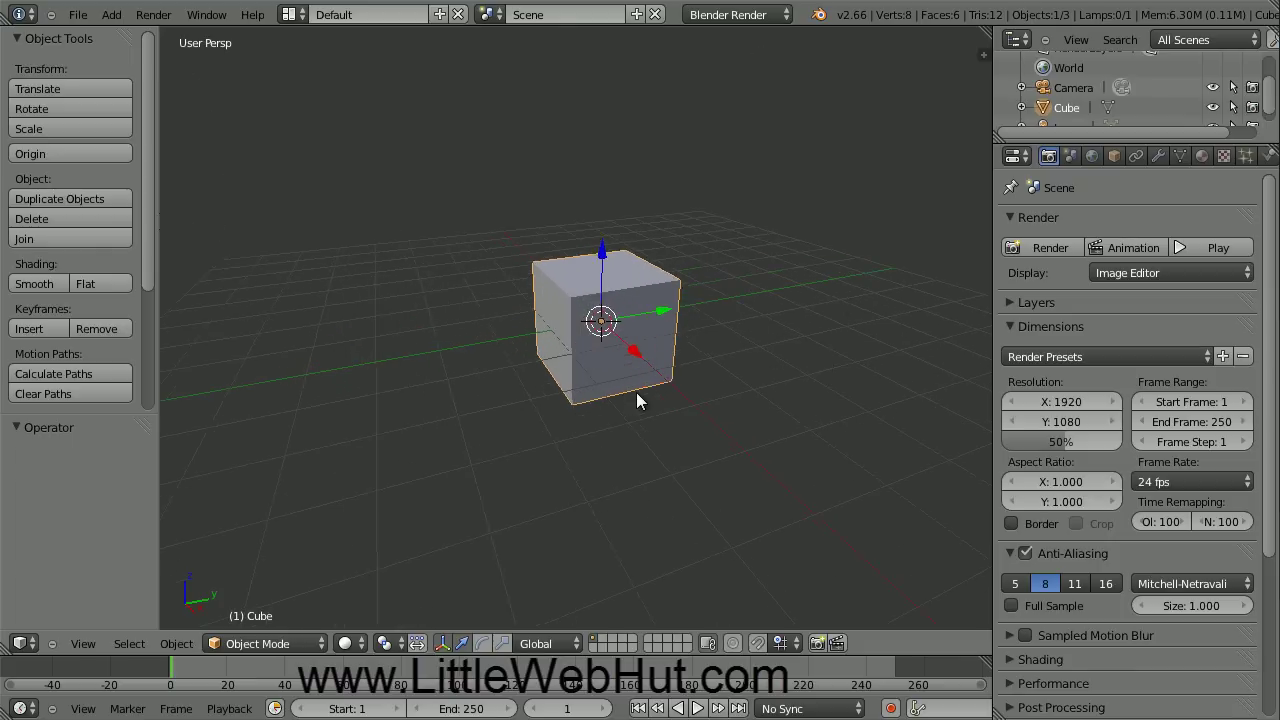
scroll(637, 394, "down", 2)
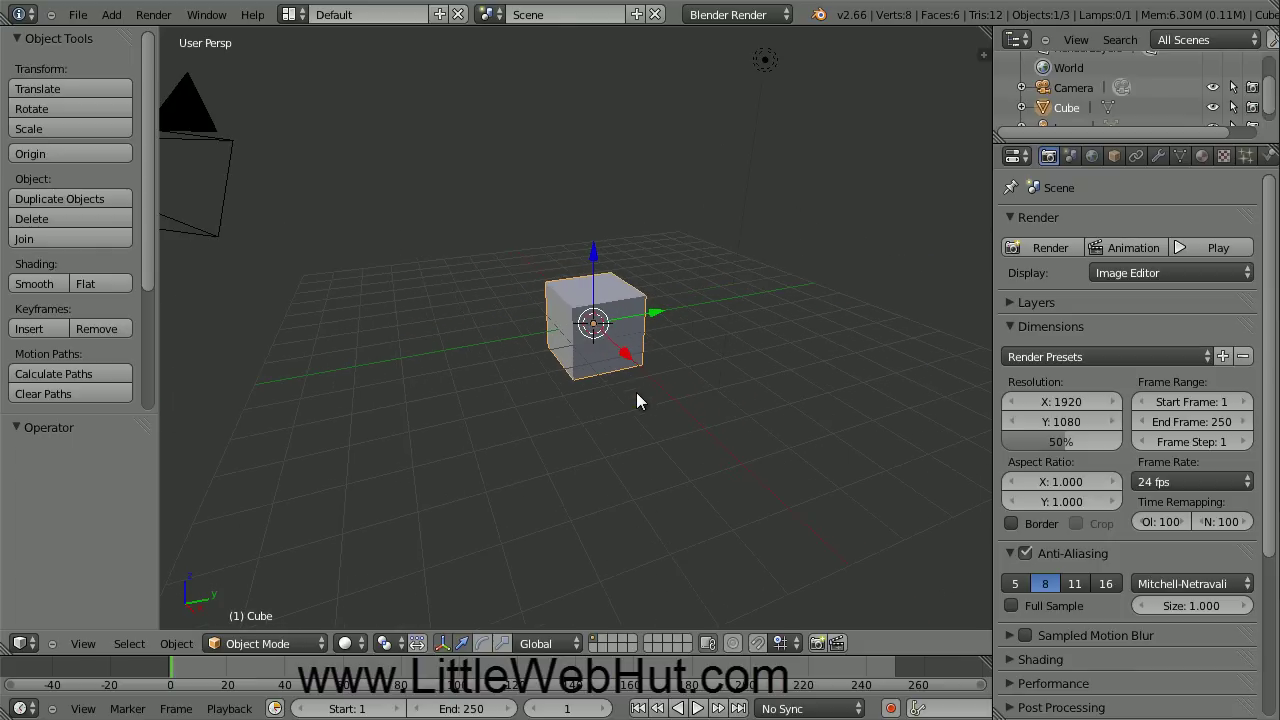
scroll(637, 400, "down", 2)
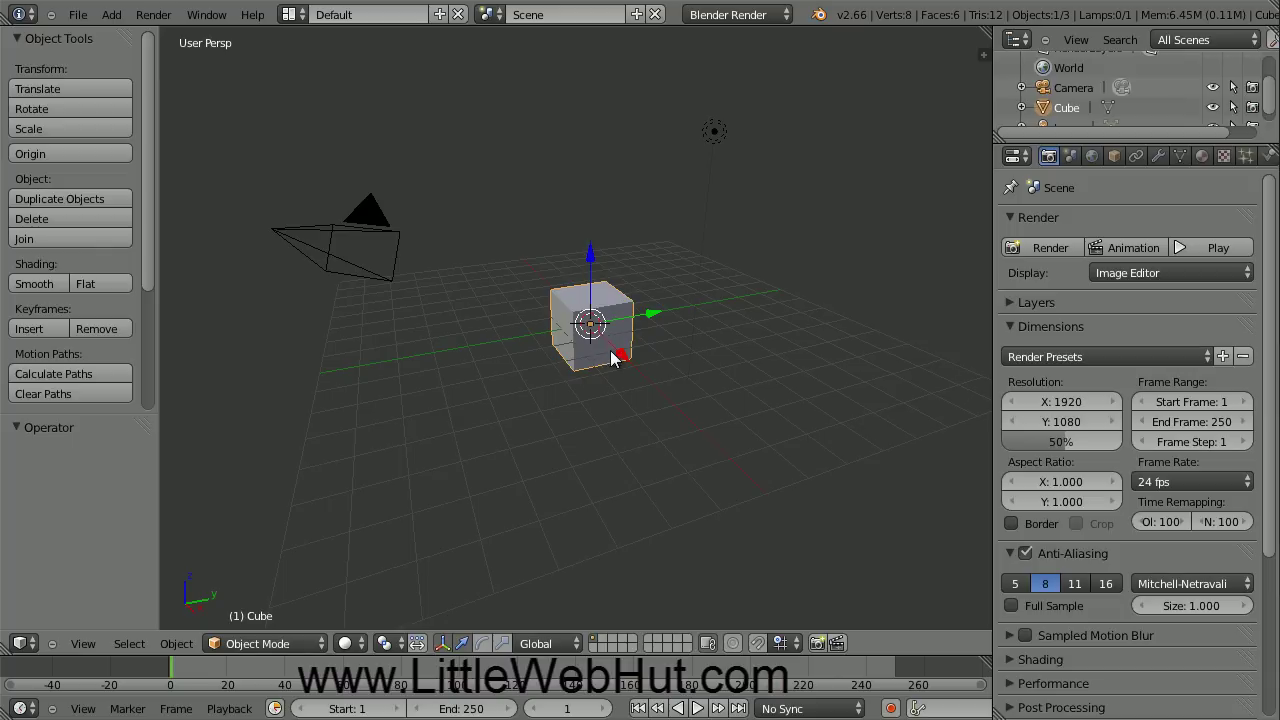
key("x")
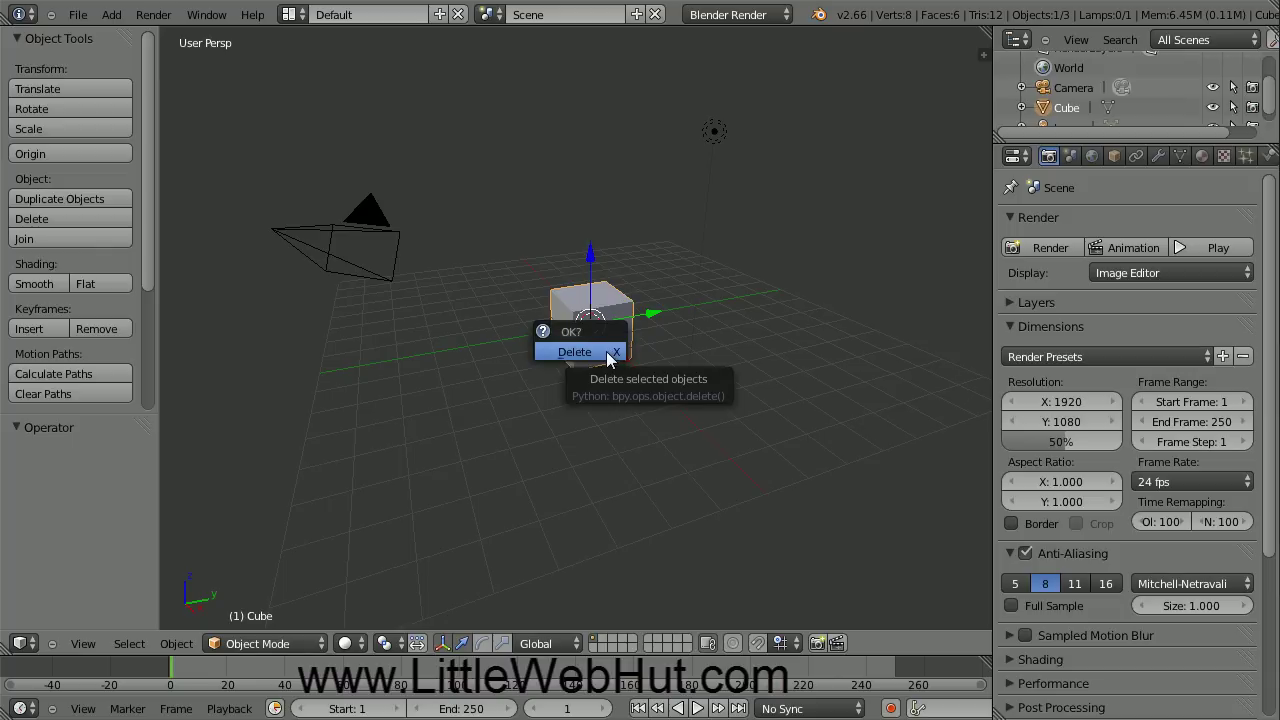
left_click(607, 353)
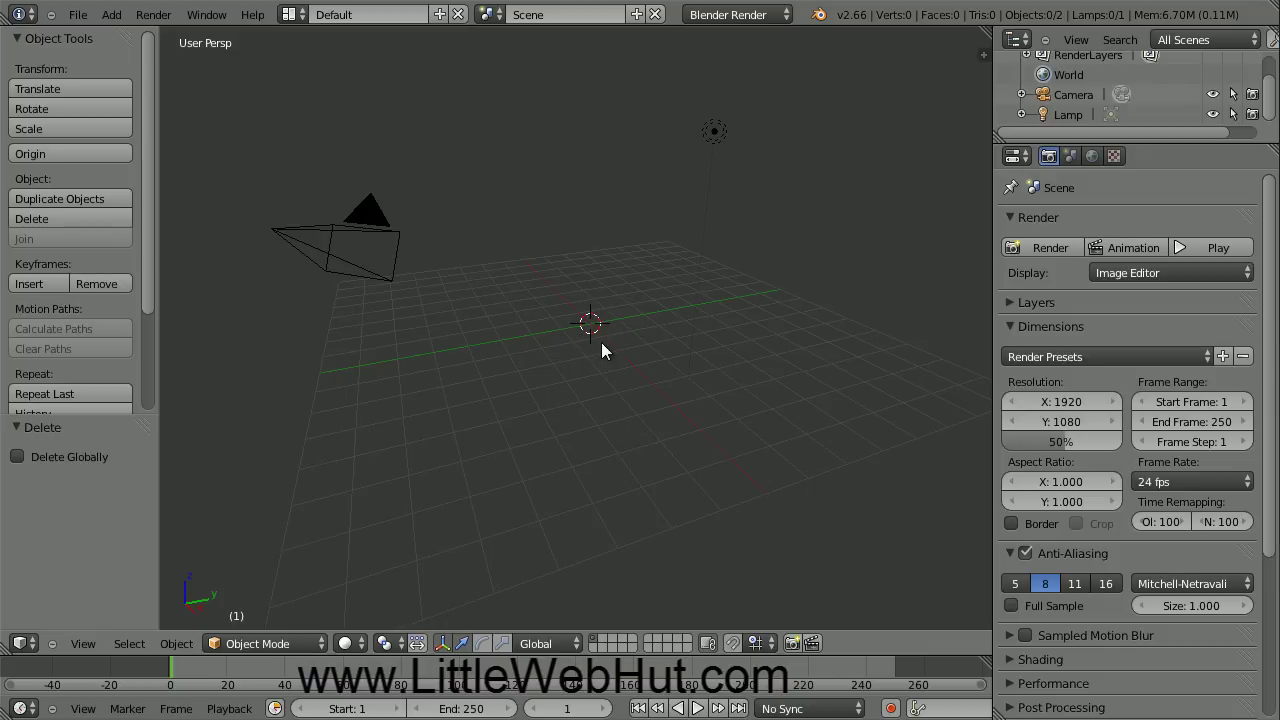
Step: Add a text object at the scene's origin
left_click(111, 14)
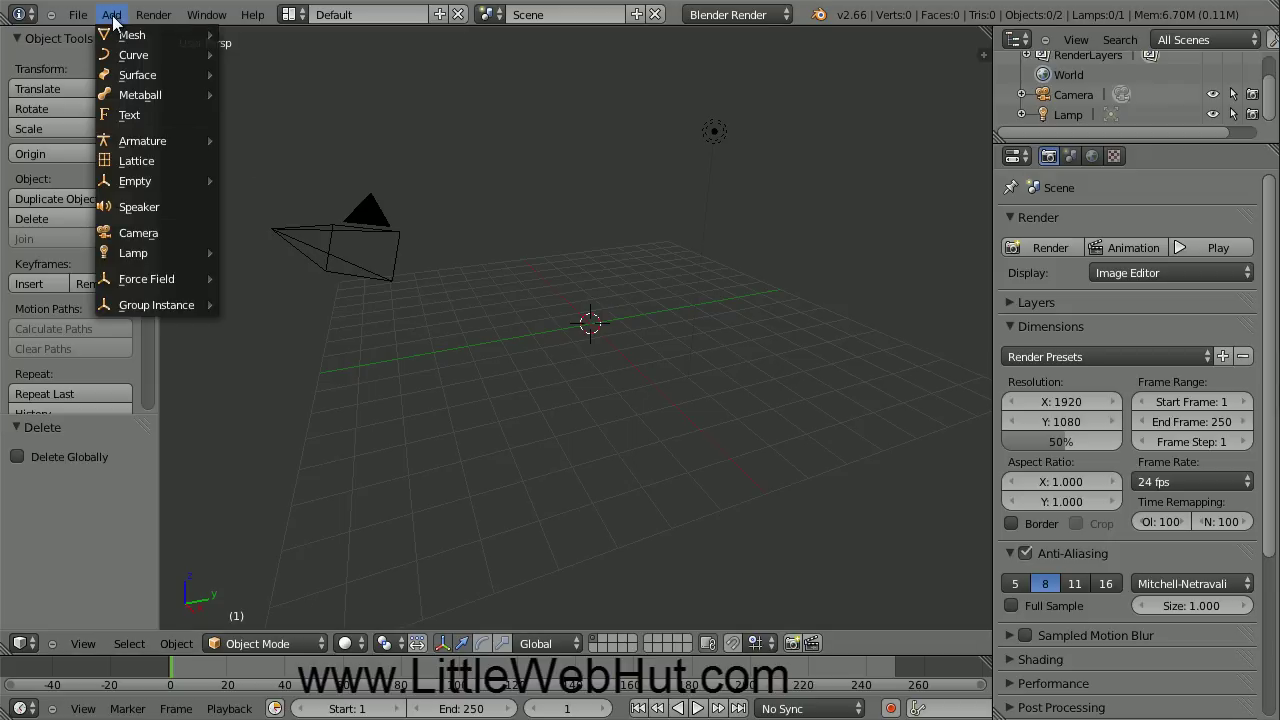
left_click(164, 116)
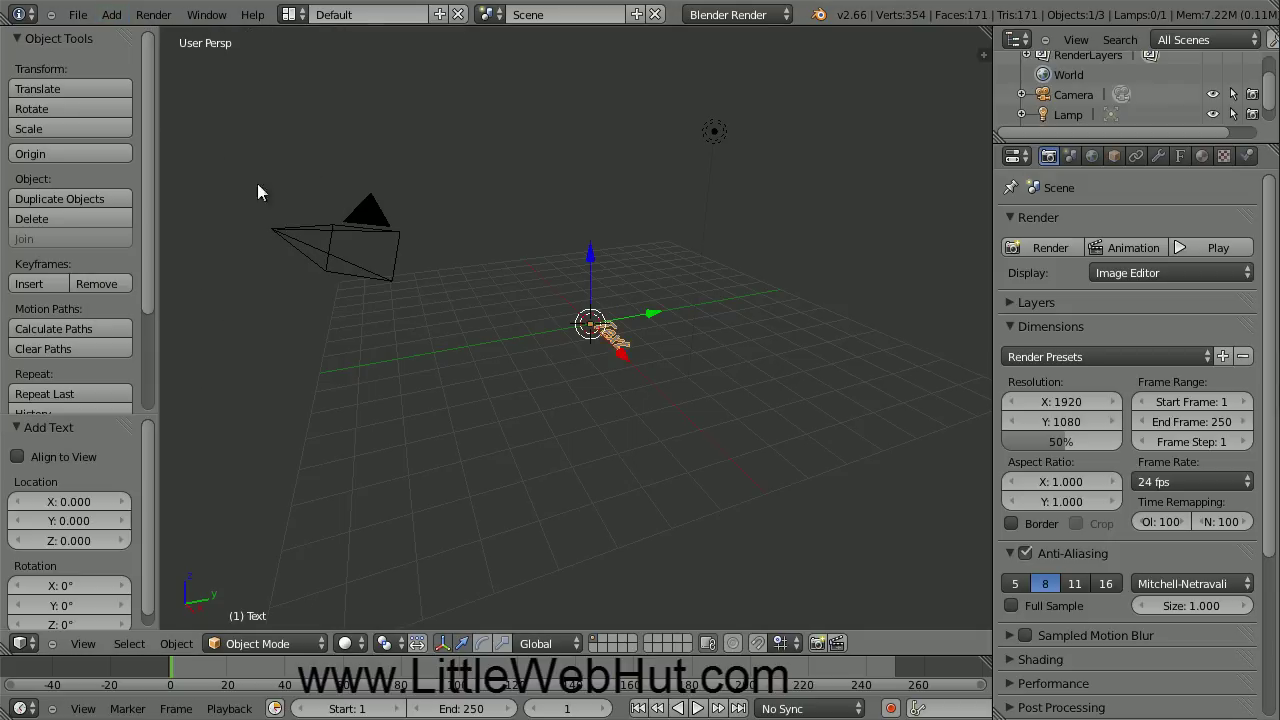
scroll(608, 414, "up", 4)
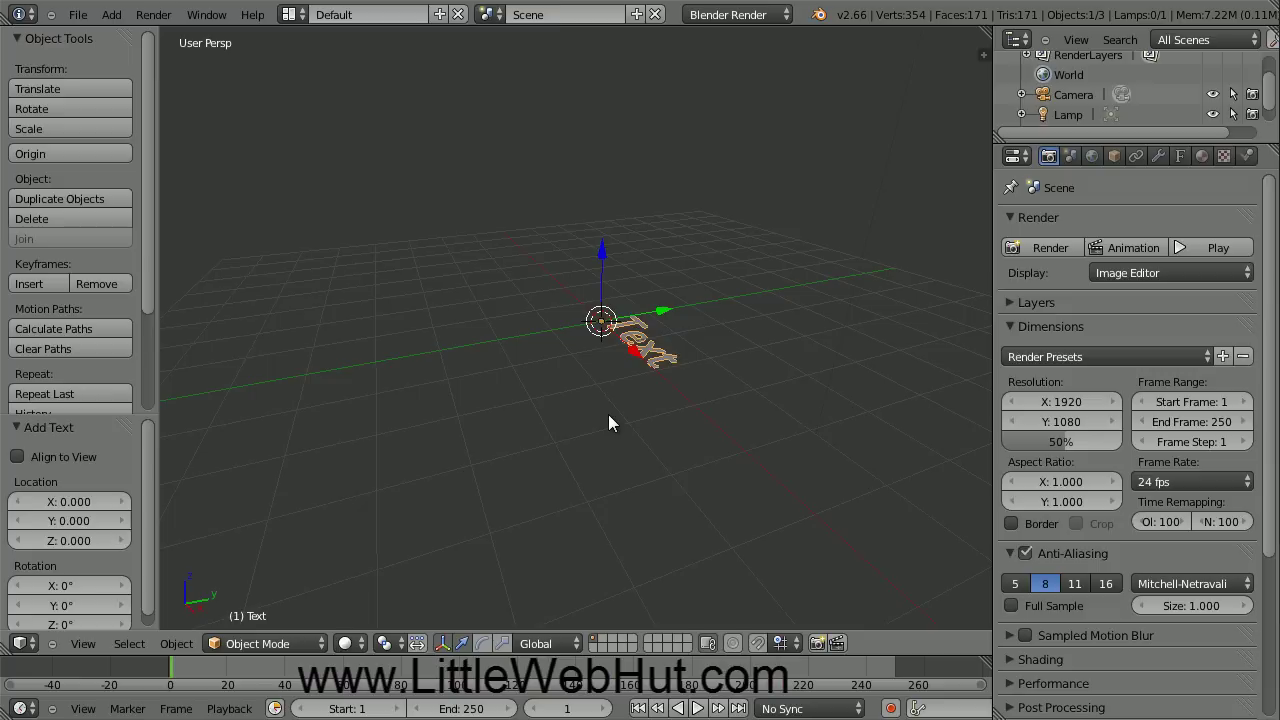
scroll(608, 414, "up", 2)
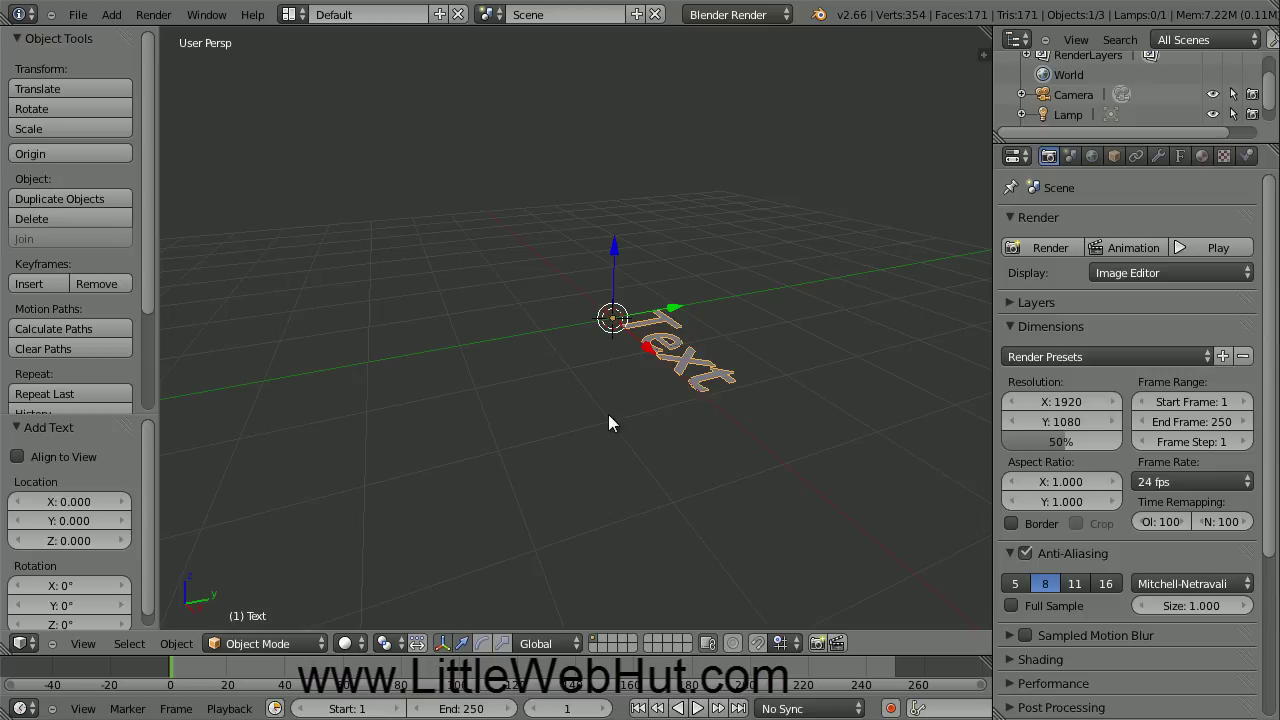
Step: Stand the text object upright by rotating it 90° about the global X axis
key("r")
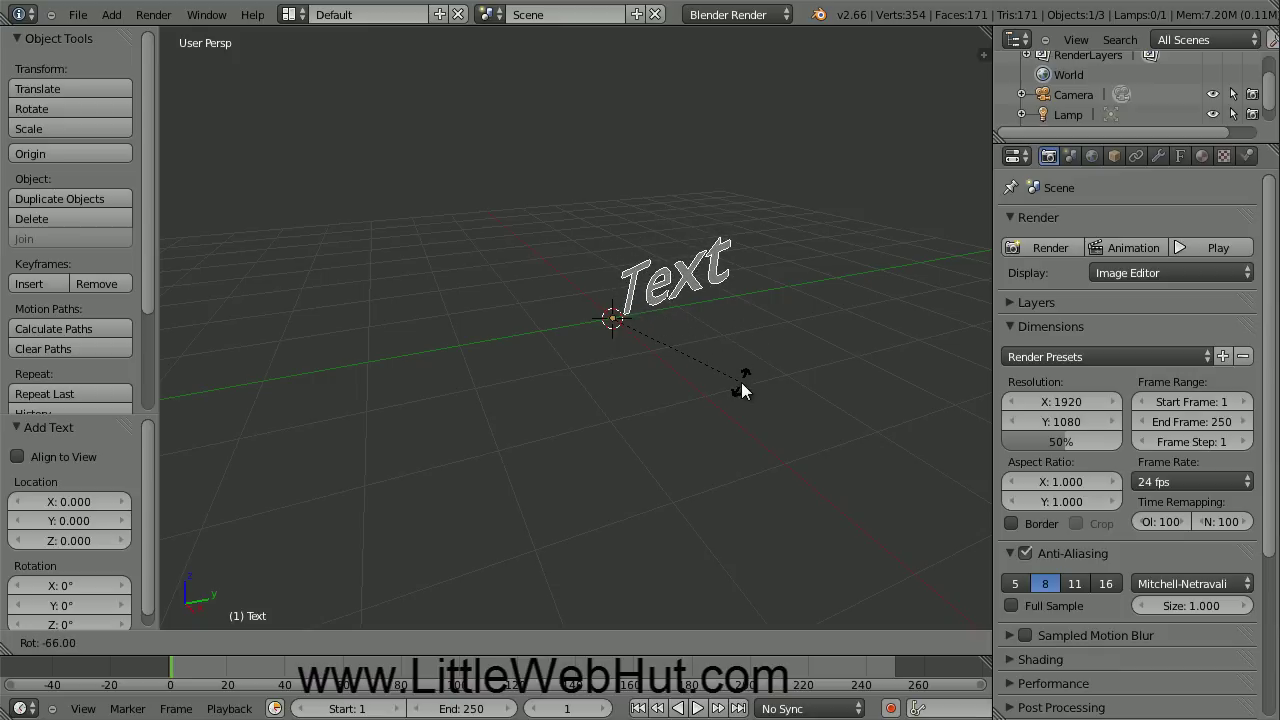
key("x")
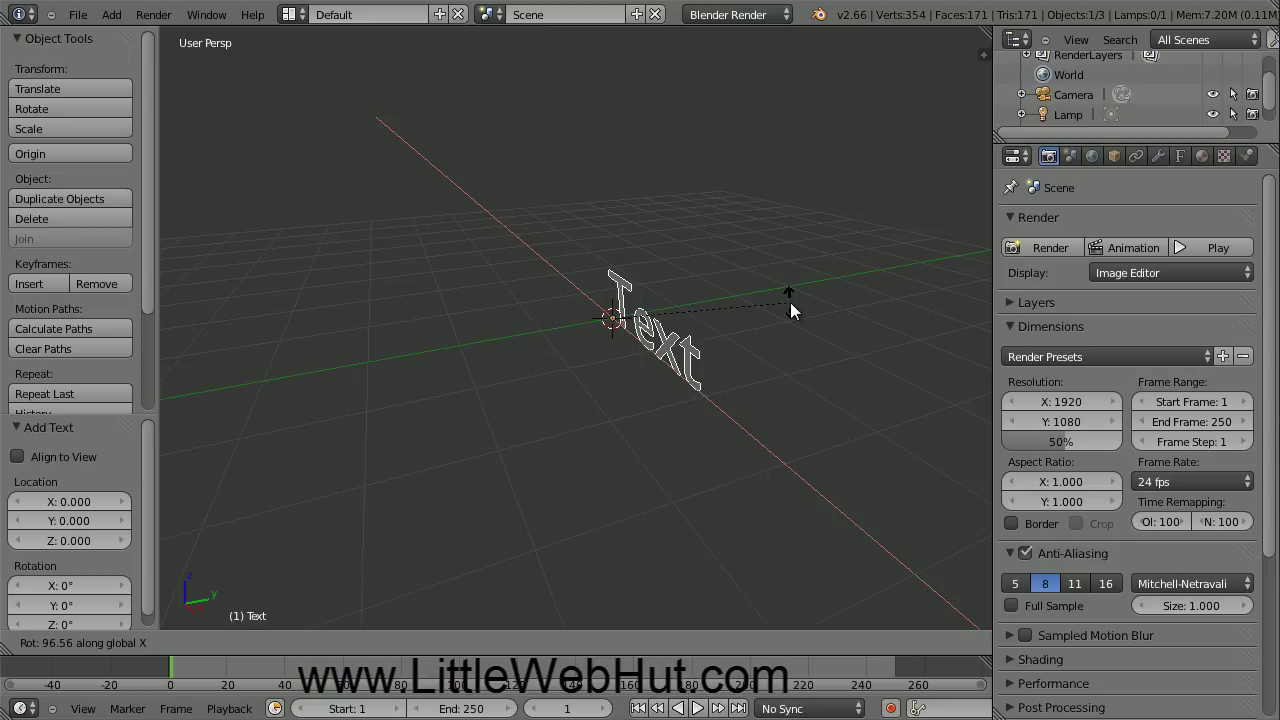
type("90")
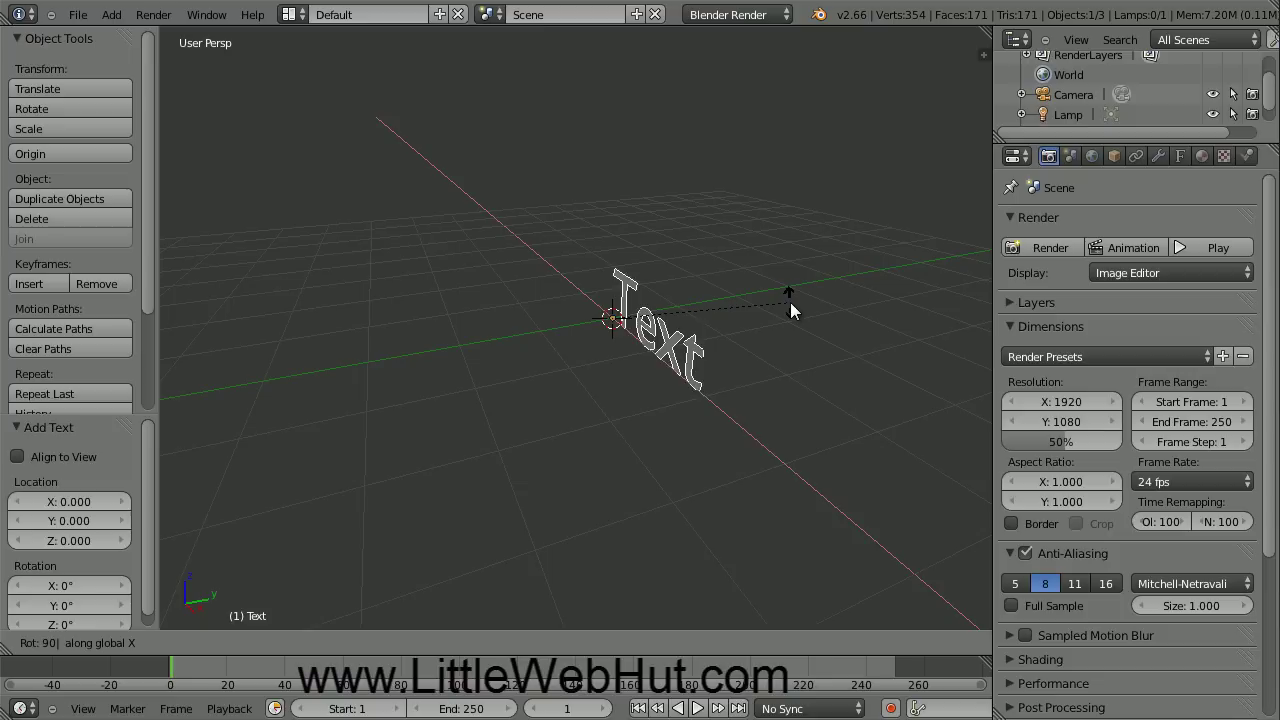
key("Return")
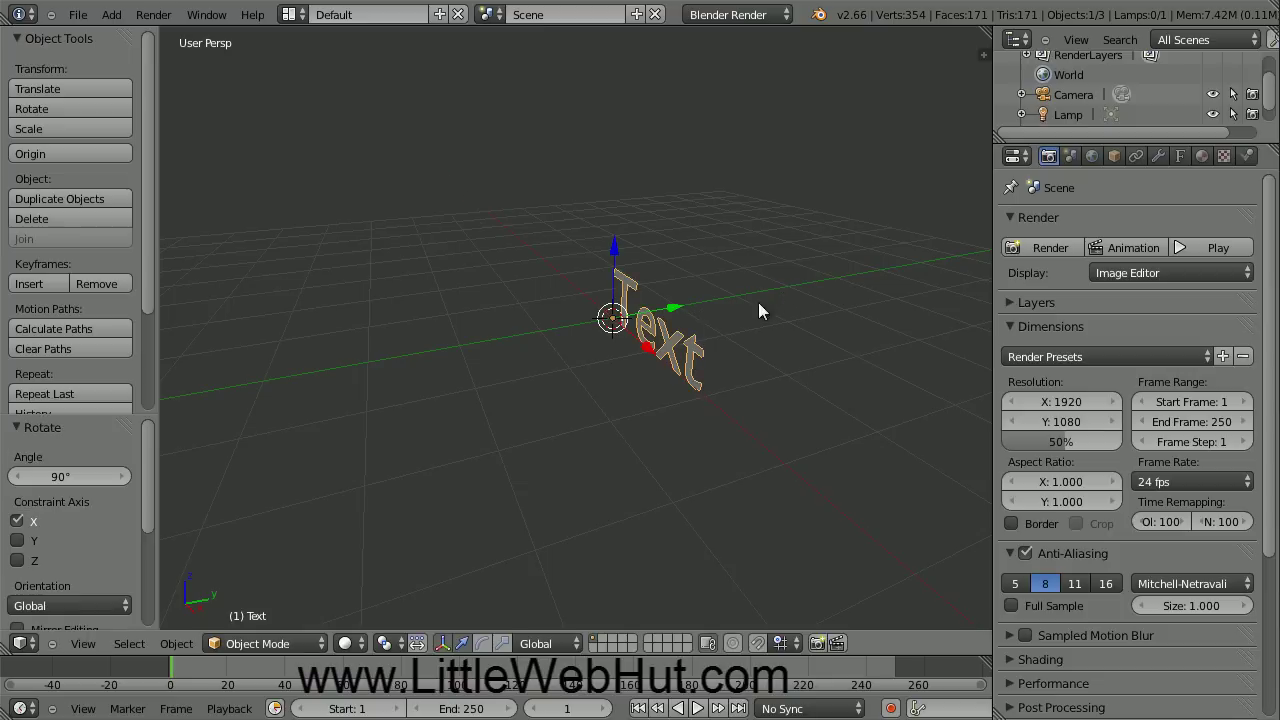
Step: Replace the text object's wording with "Carve" and return to Object Mode
left_click(300, 643)
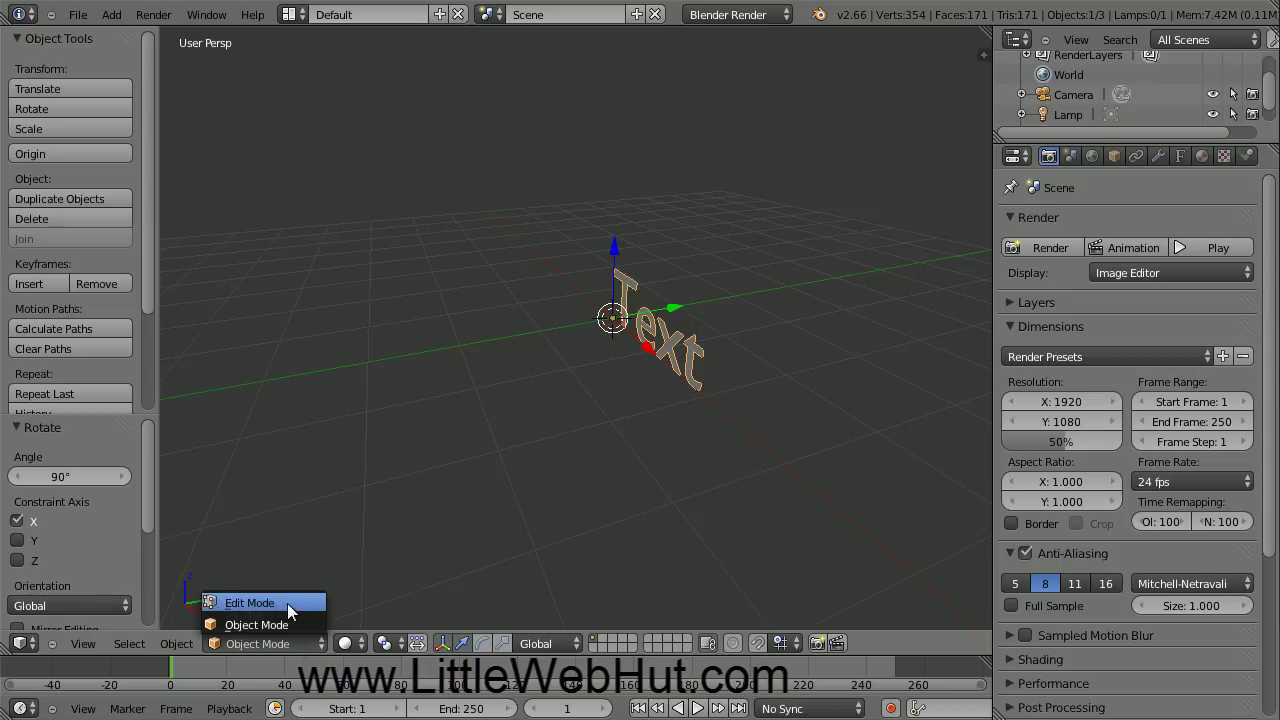
left_click(287, 603)
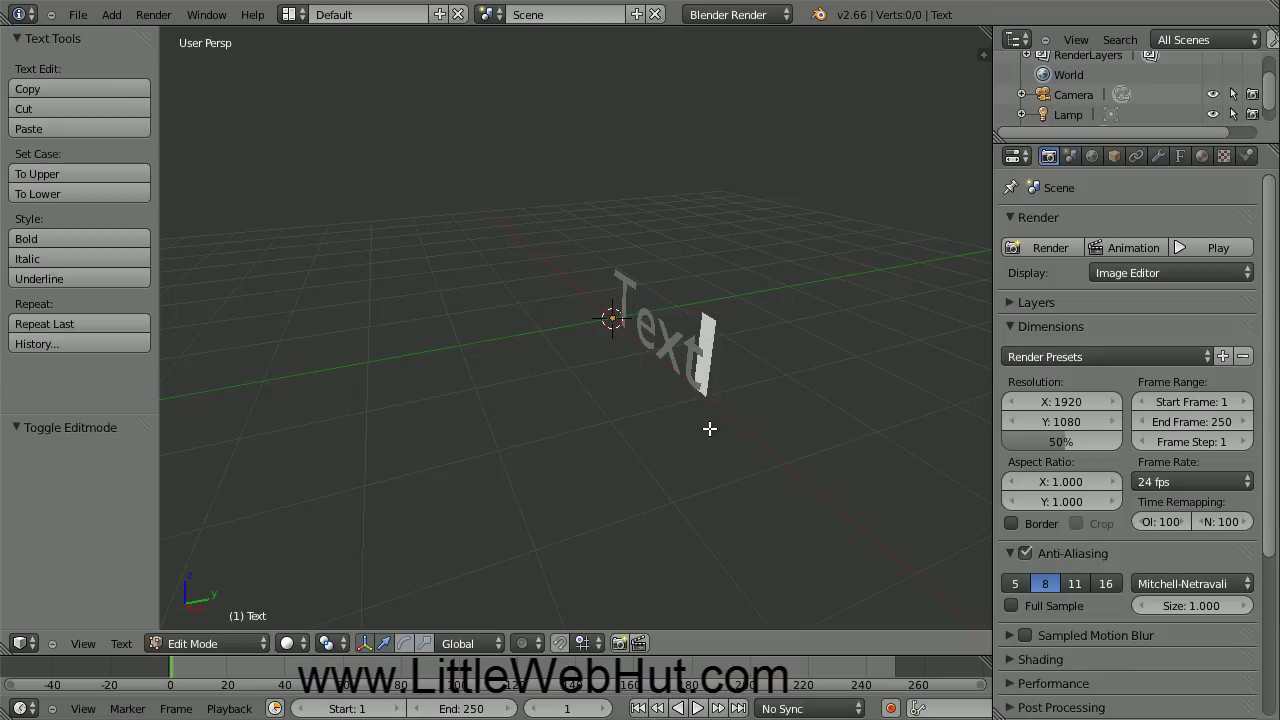
key("BackSpace")
key("BackSpace")
key("BackSpace")
key("BackSpace")
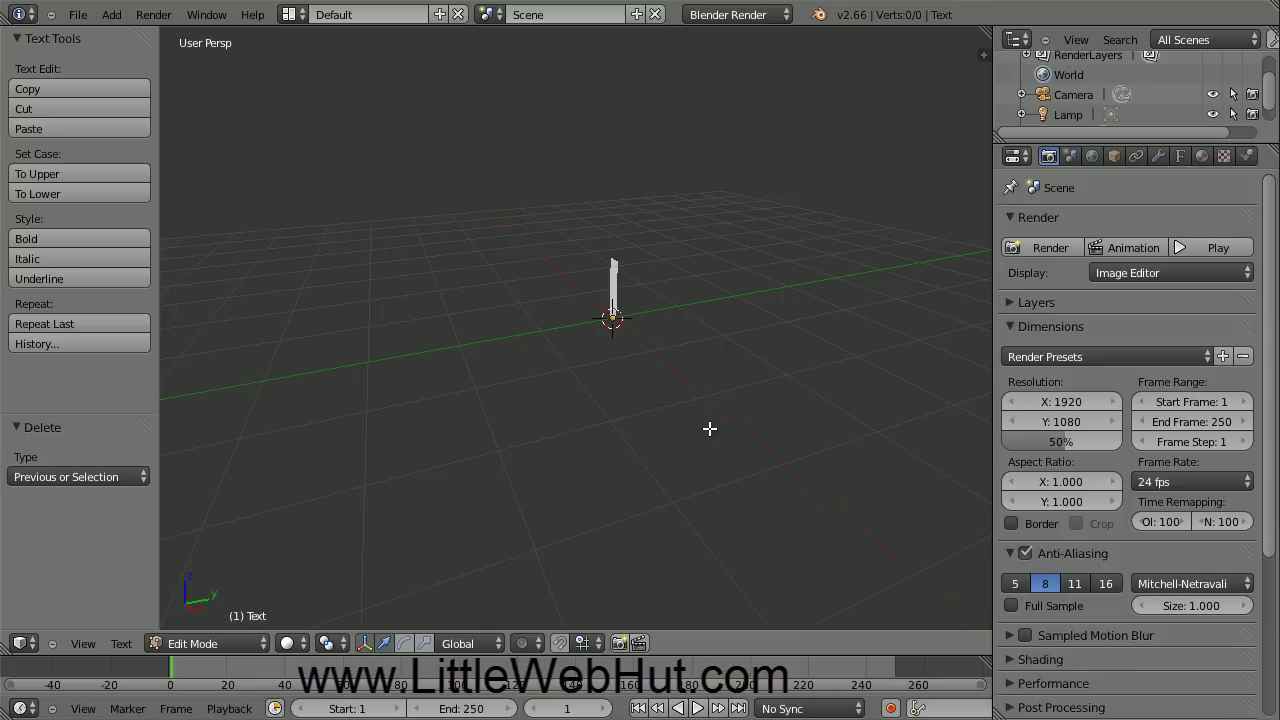
type("Carve")
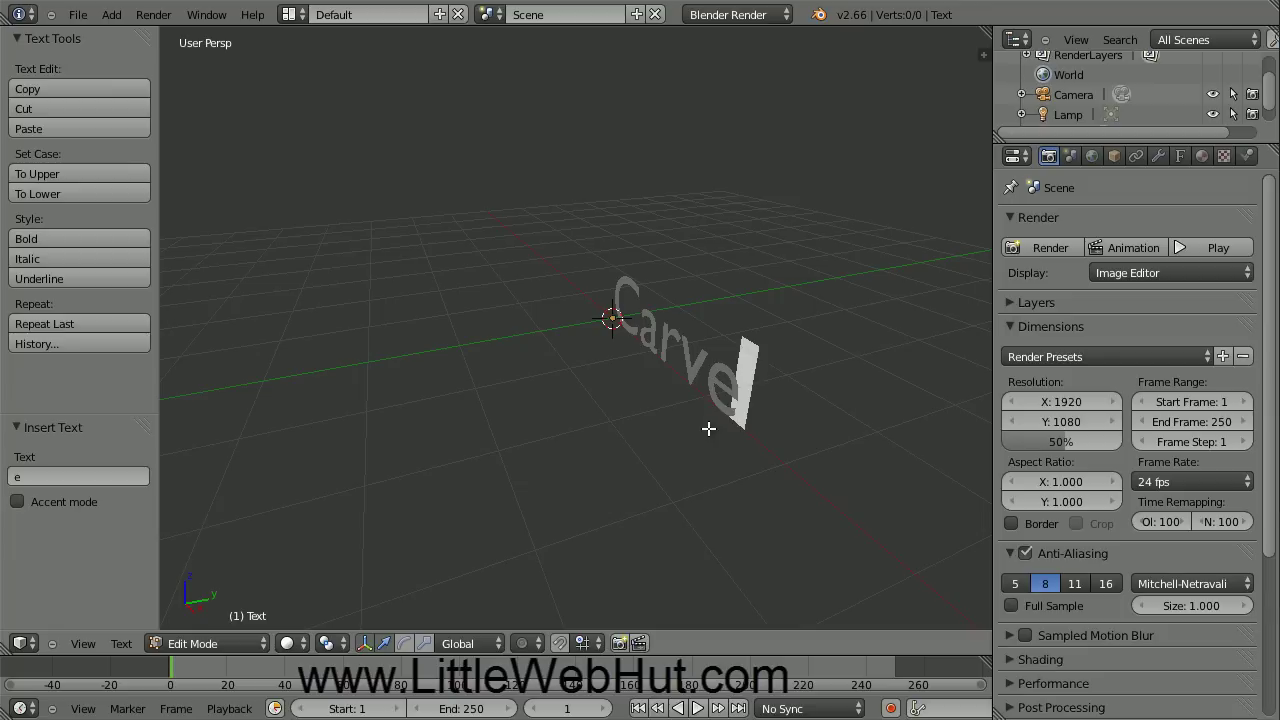
left_click(240, 644)
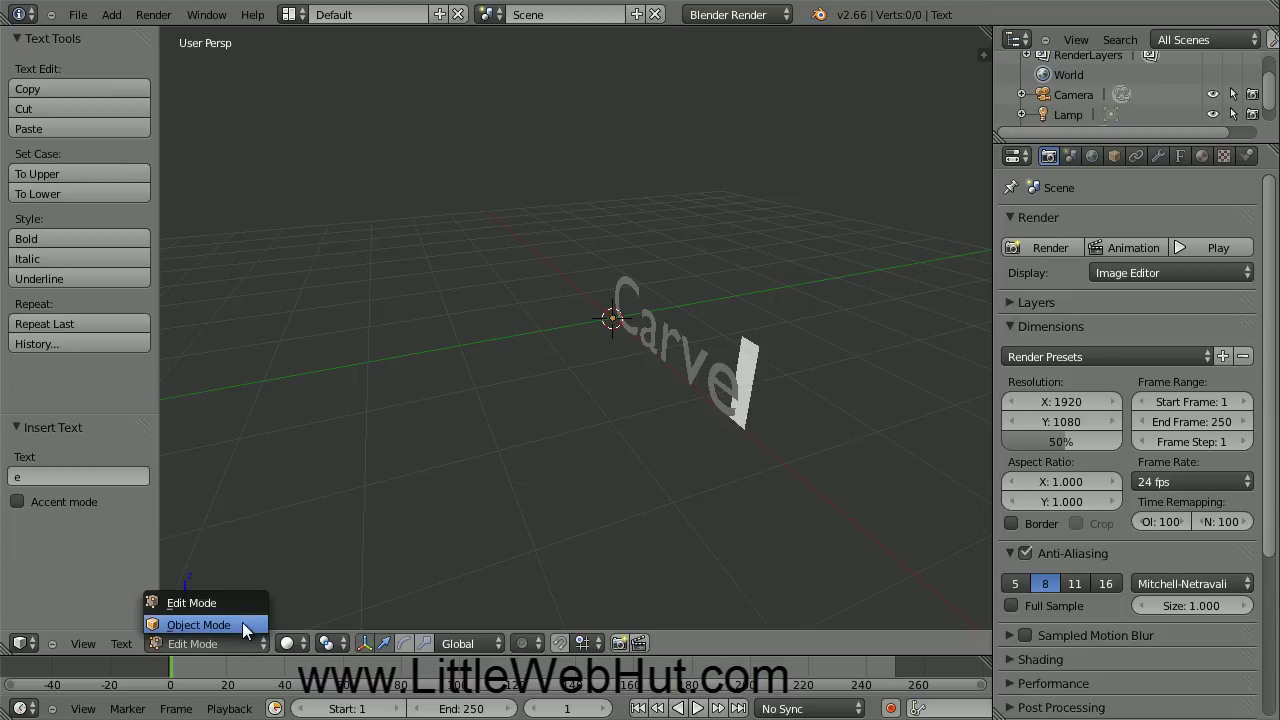
left_click(243, 624)
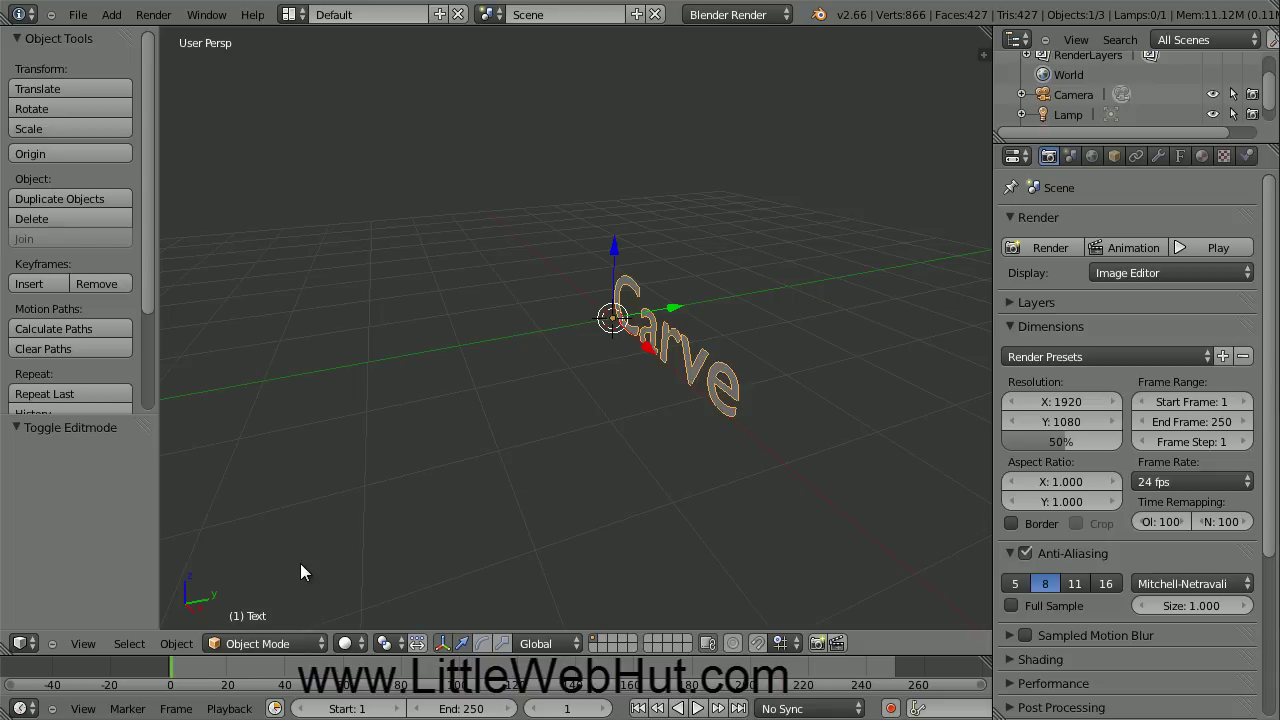
Step: Give the "Carve" text depth by setting its Extrude value to 1
left_click(1180, 156)
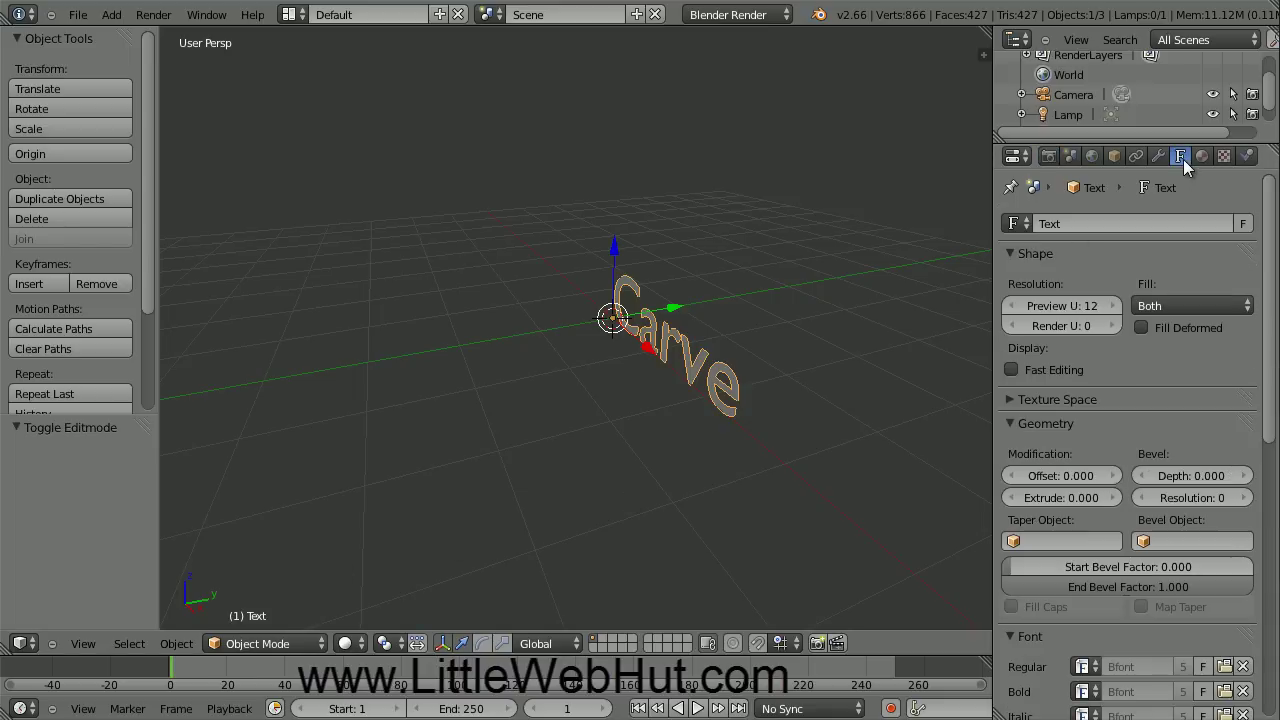
left_click(1043, 497)
type("1")
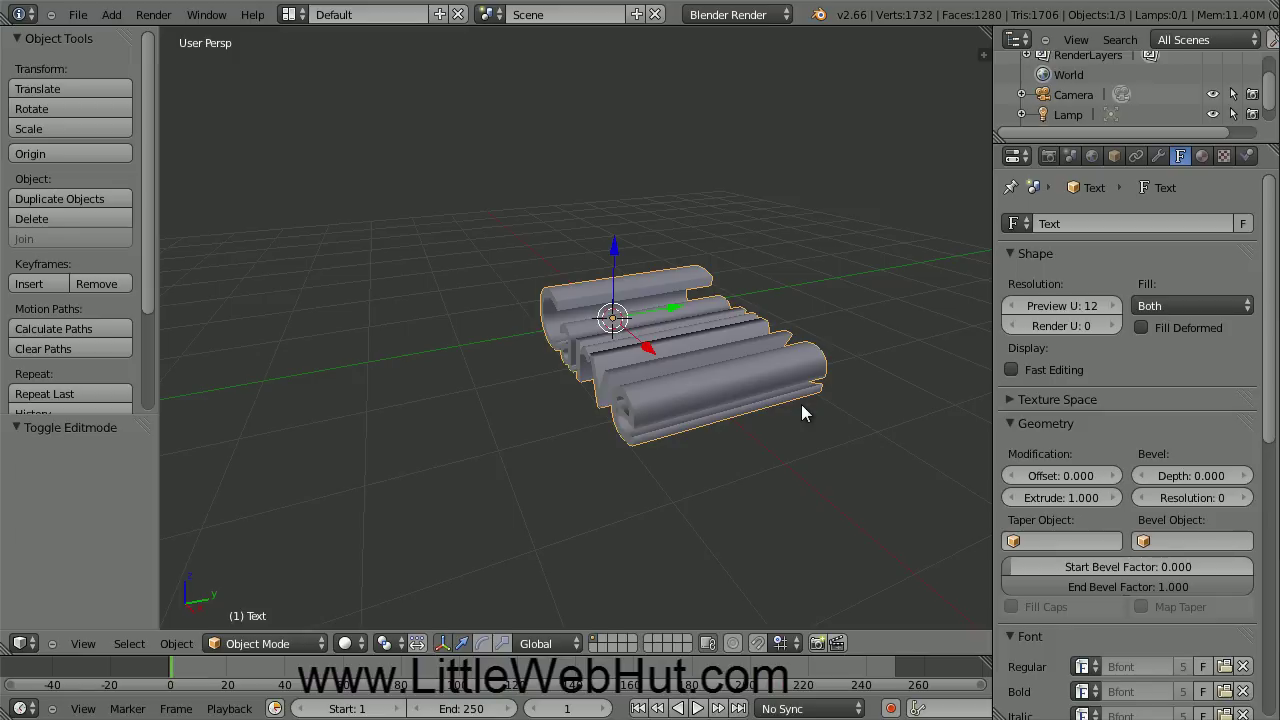
Step: Convert the extruded "Carve" text object into a mesh
left_click(178, 644)
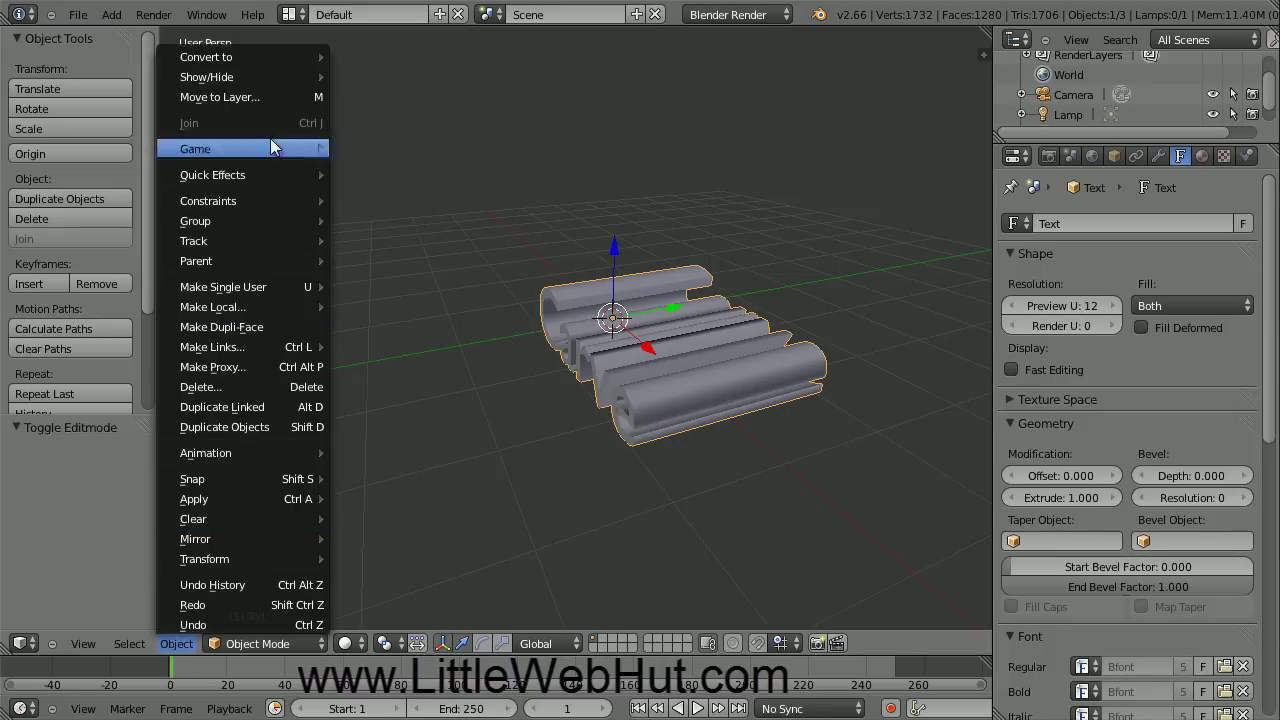
mouse_move(280, 60)
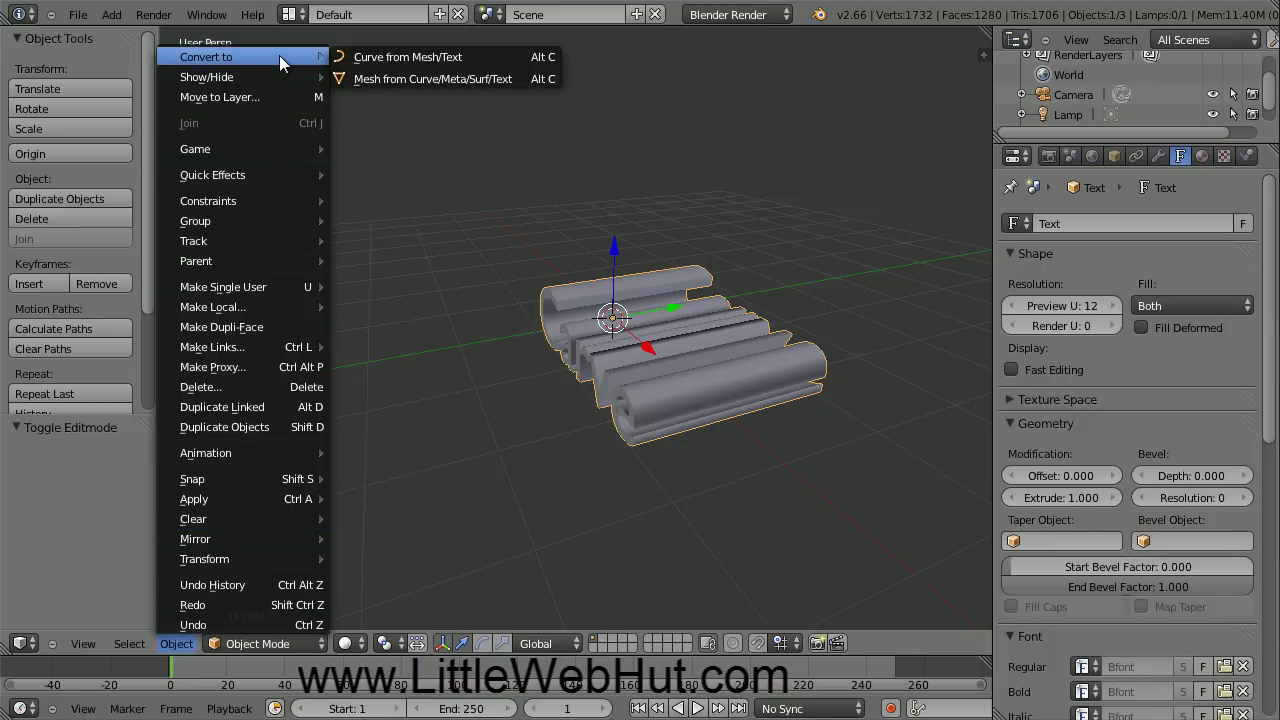
left_click(517, 79)
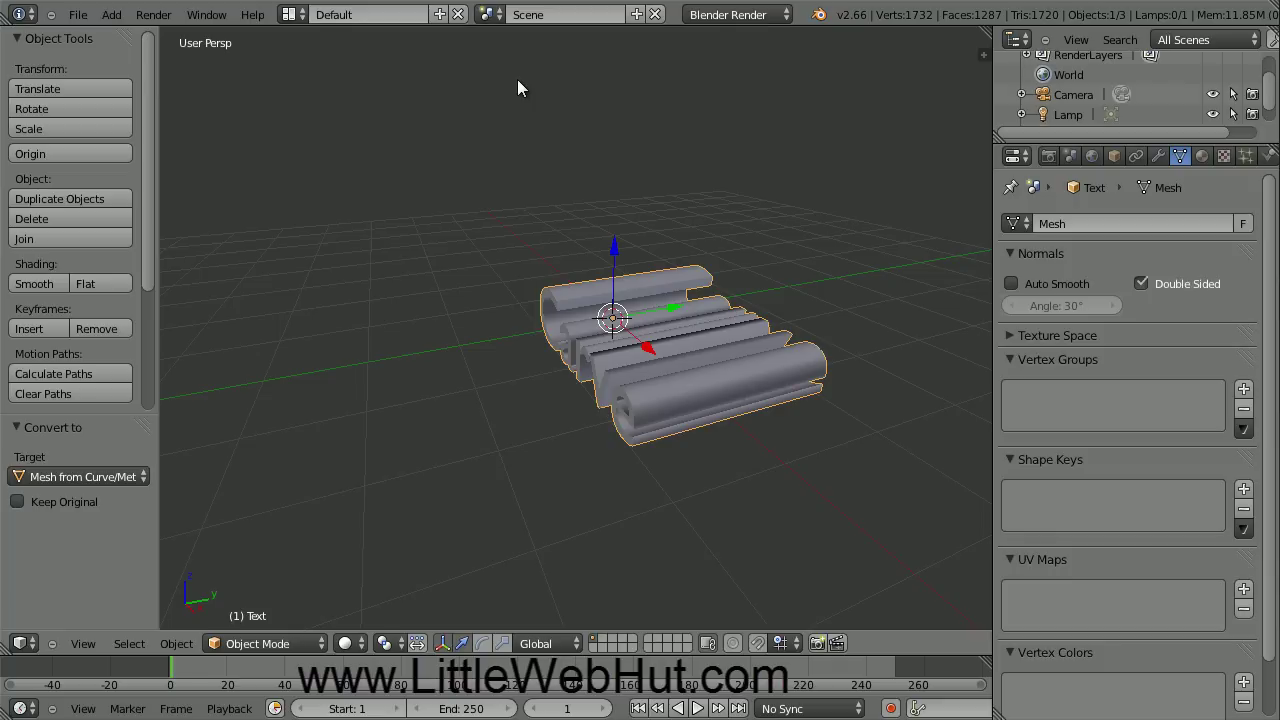
Step: Add a cylinder mesh at the scene's origin
left_click(112, 14)
mouse_move(141, 37)
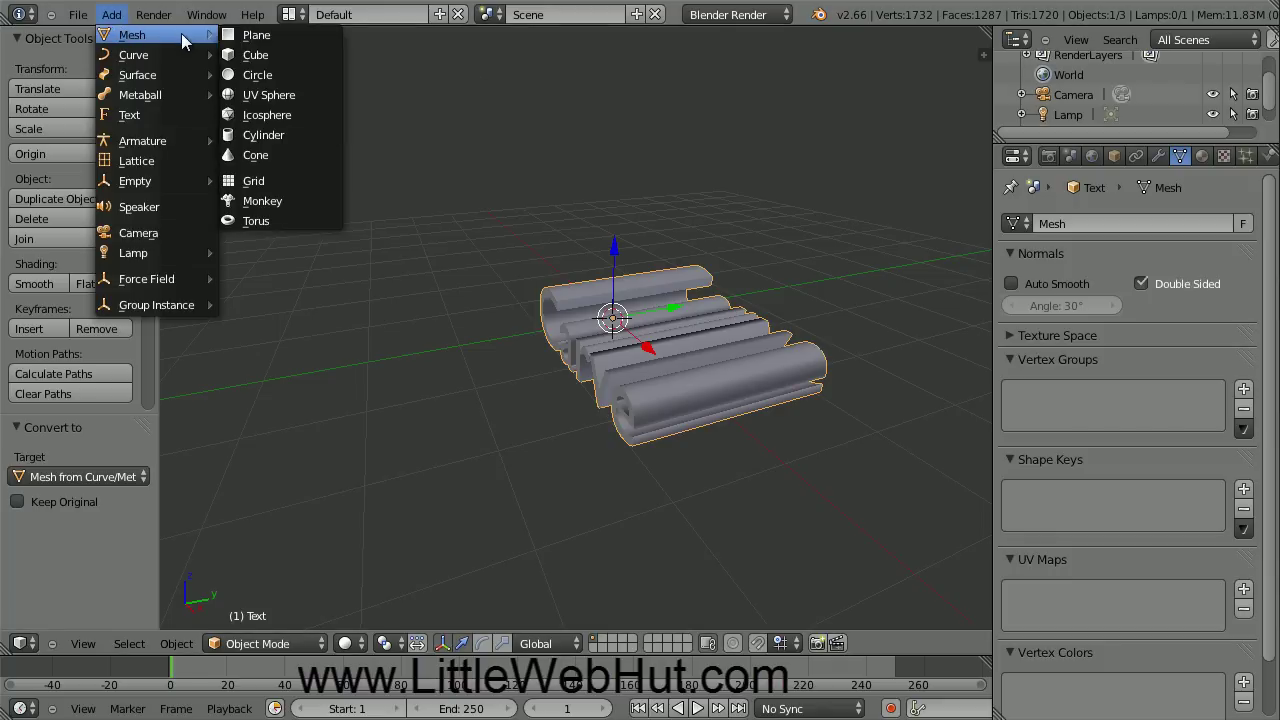
left_click(303, 134)
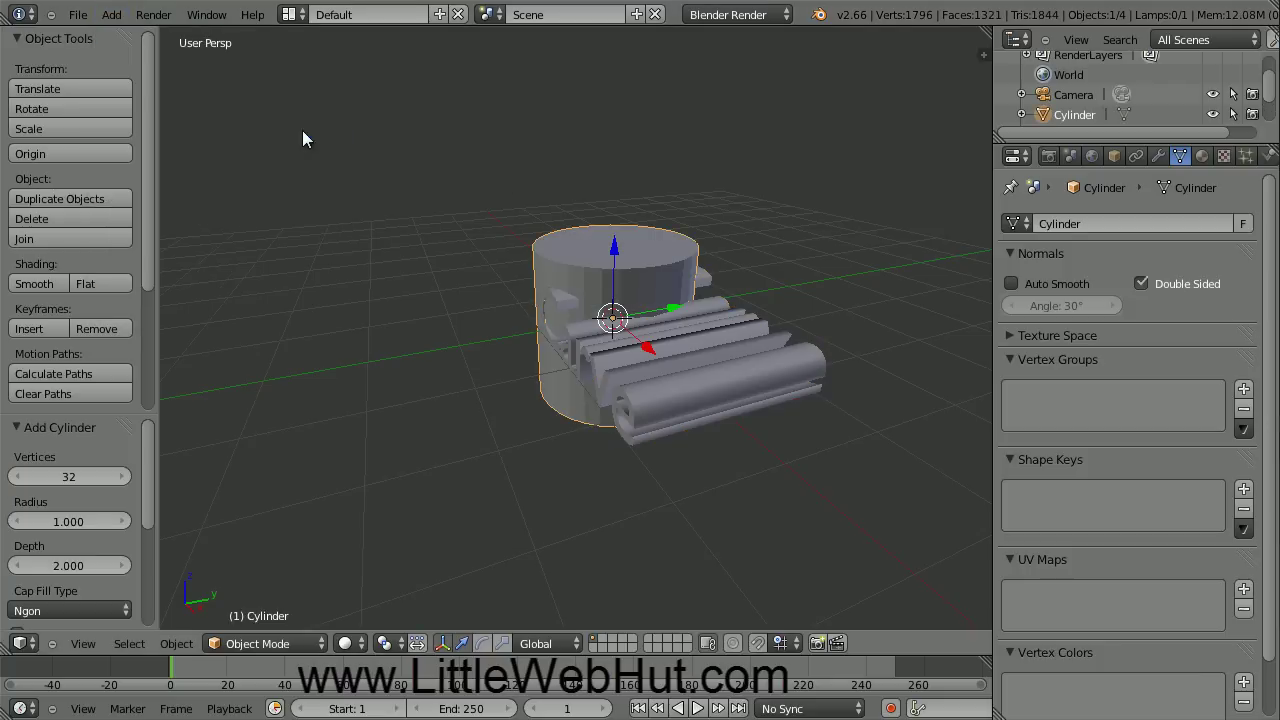
Step: Set the new cylinder's vertex count to 64 and rotate it 90° about the global Y axis
left_click(70, 478)
type("64")
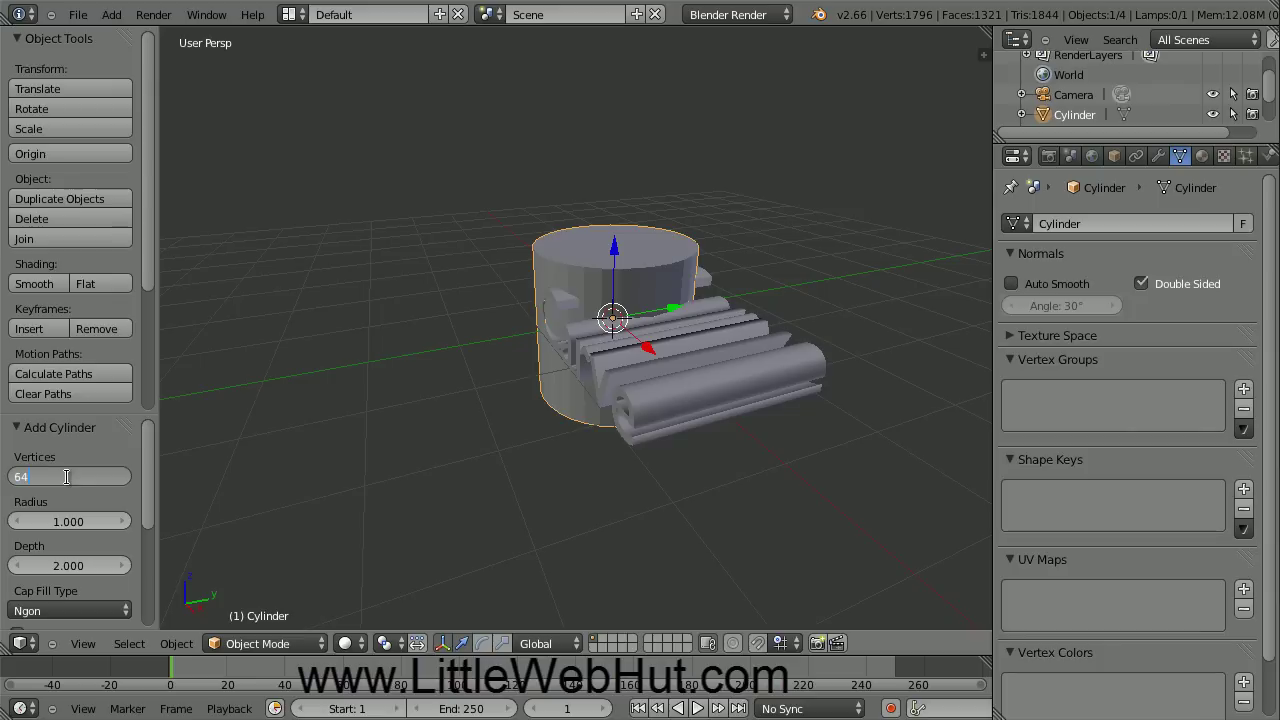
key("Return")
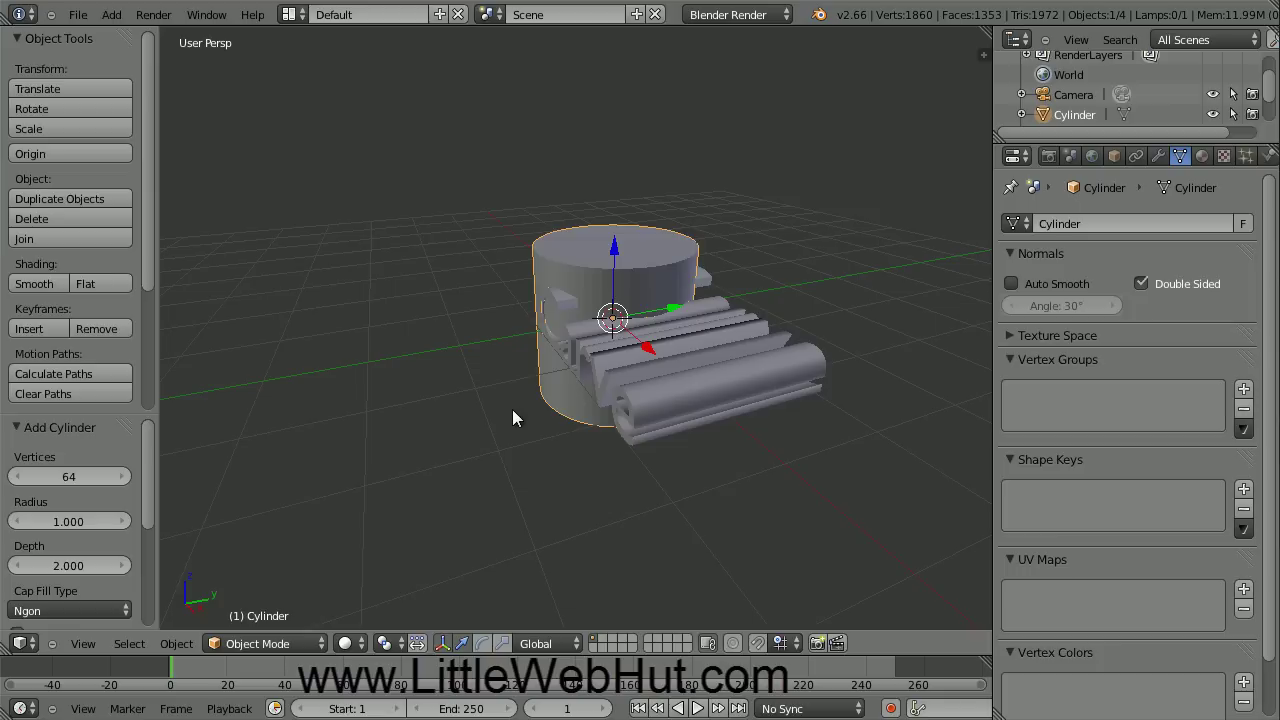
key("r")
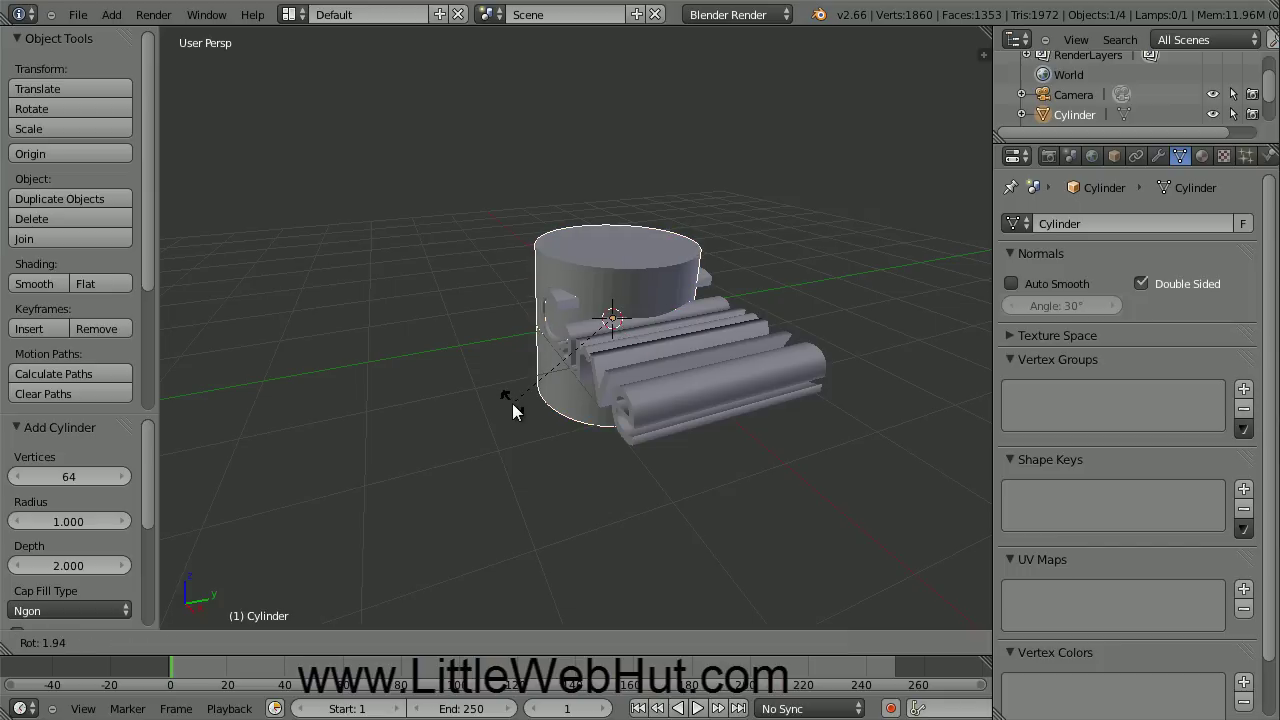
key("y")
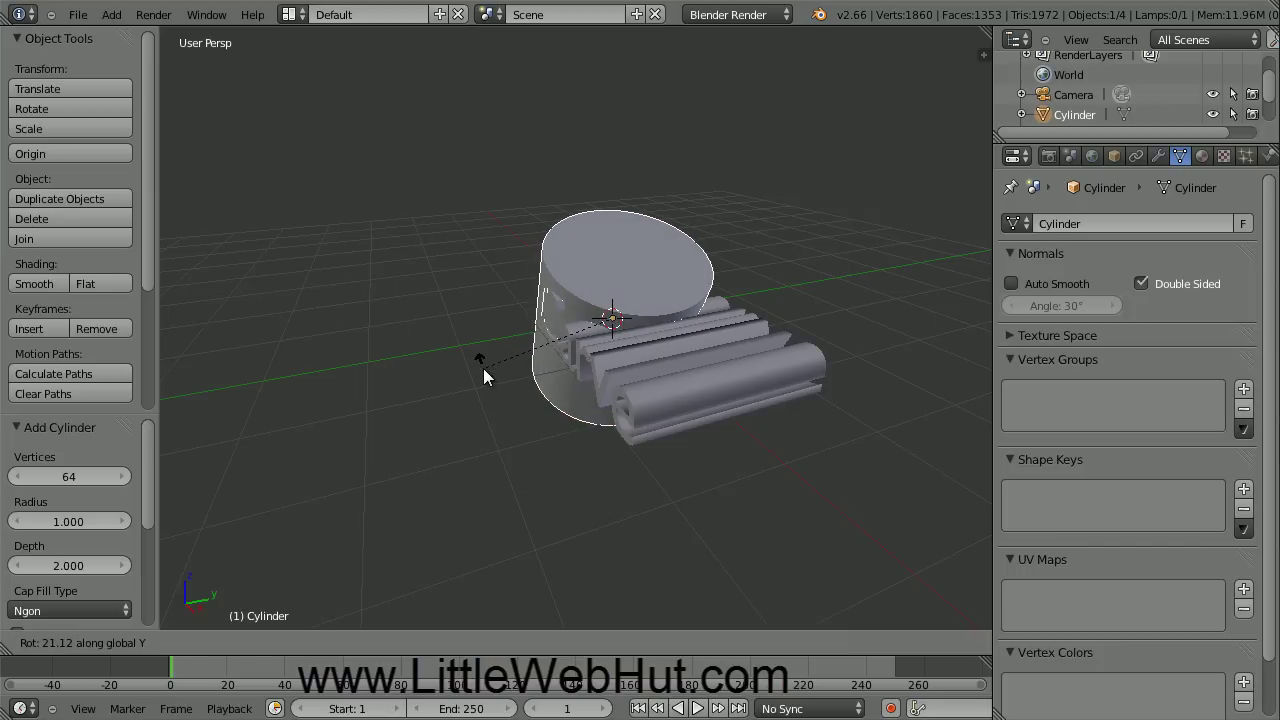
type("90")
key("Return")
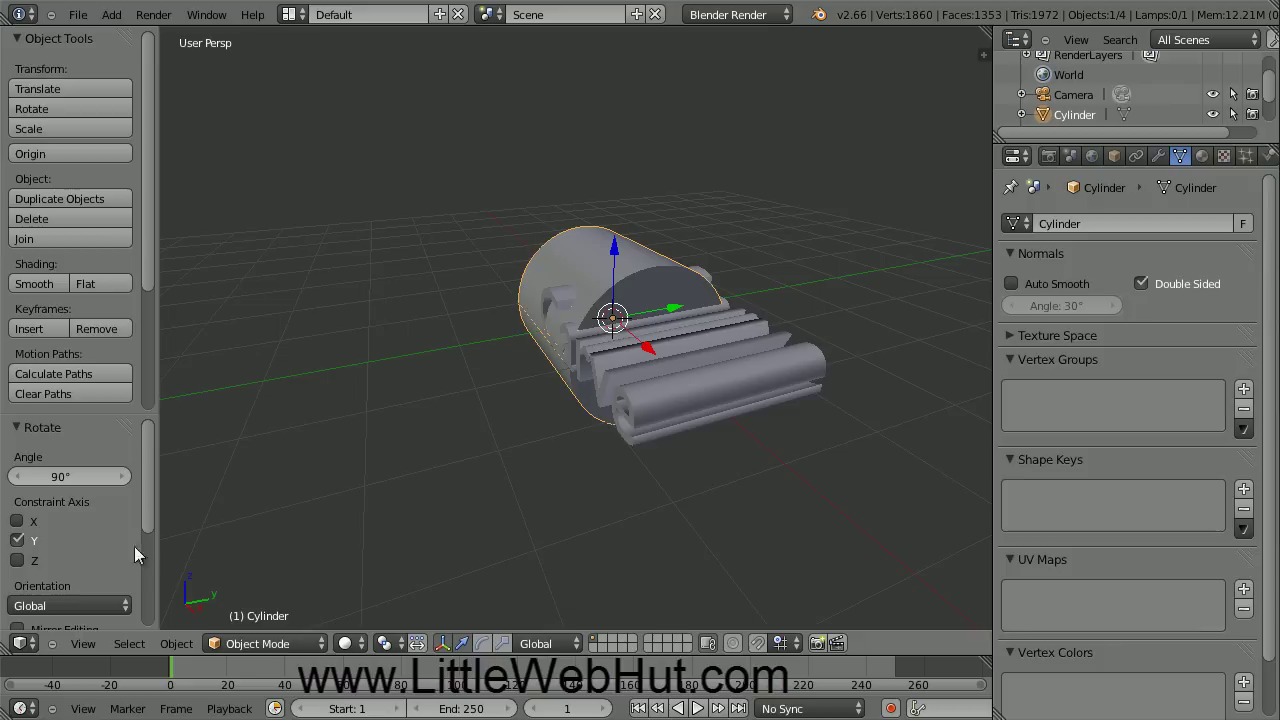
Step: Scale the cylinder uniformly by 0.5 and stretch it by a factor of 5 along the global X axis
left_click(91, 645)
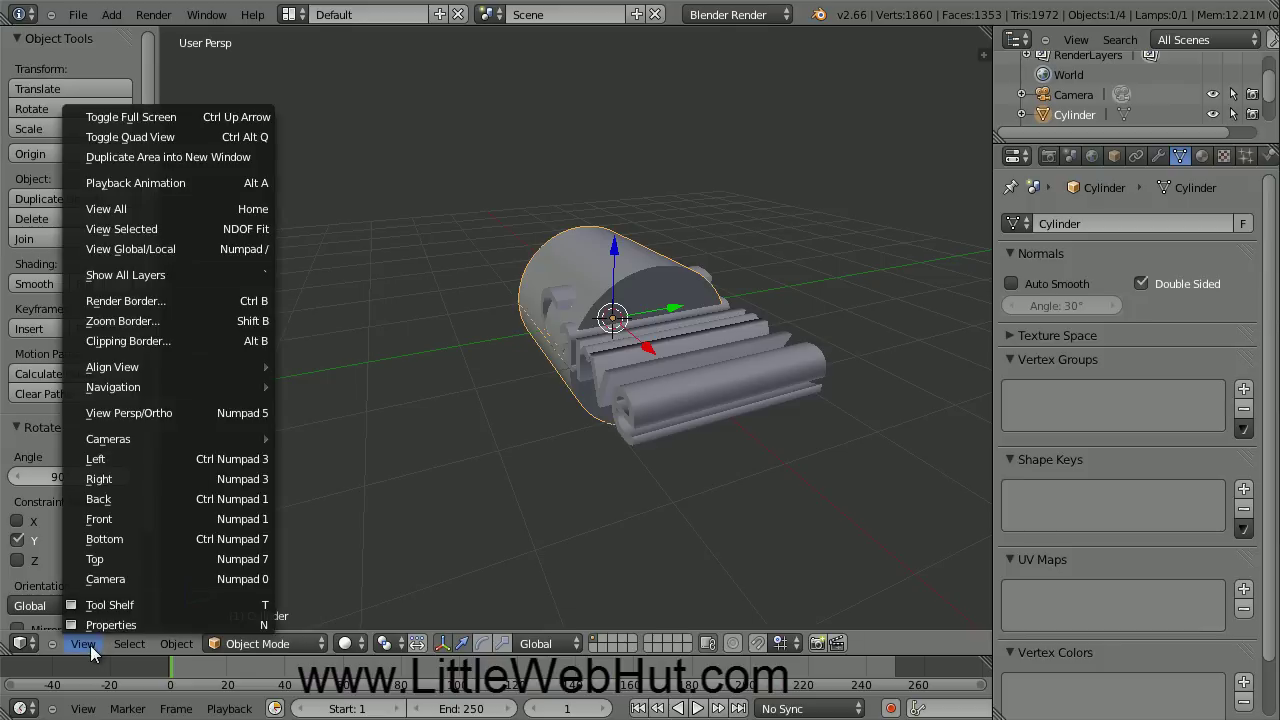
left_click(134, 519)
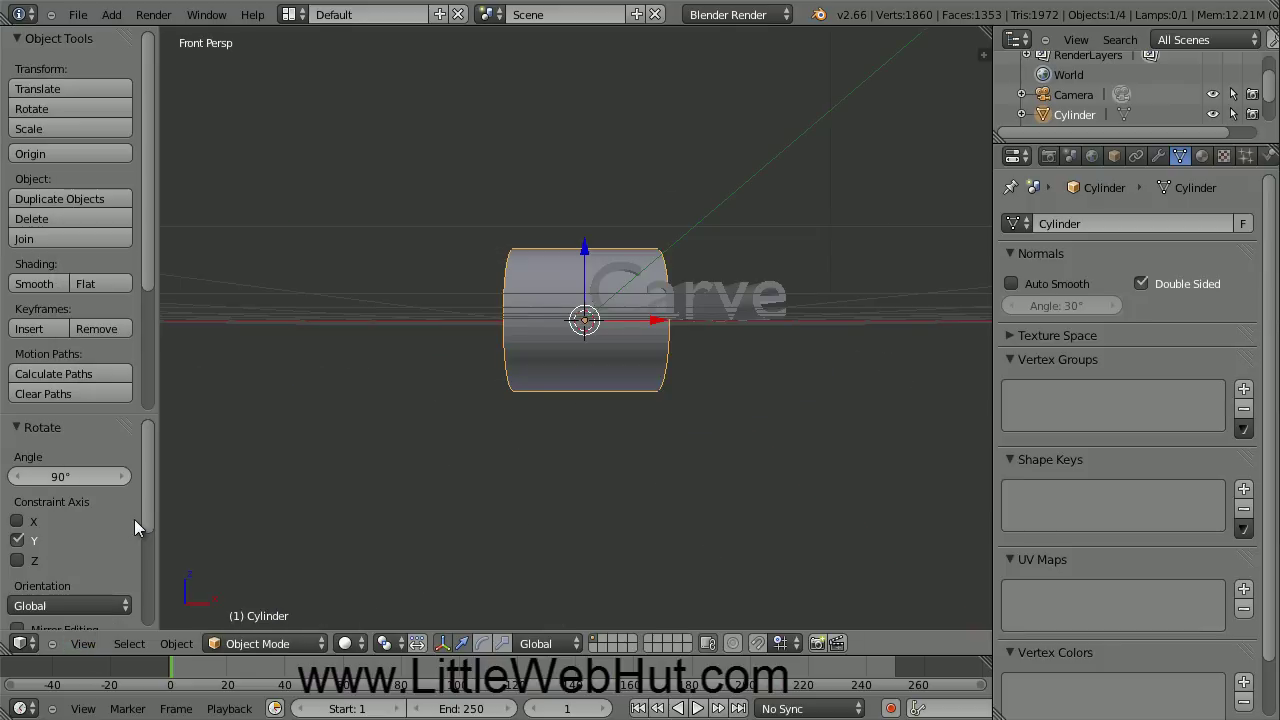
key("s")
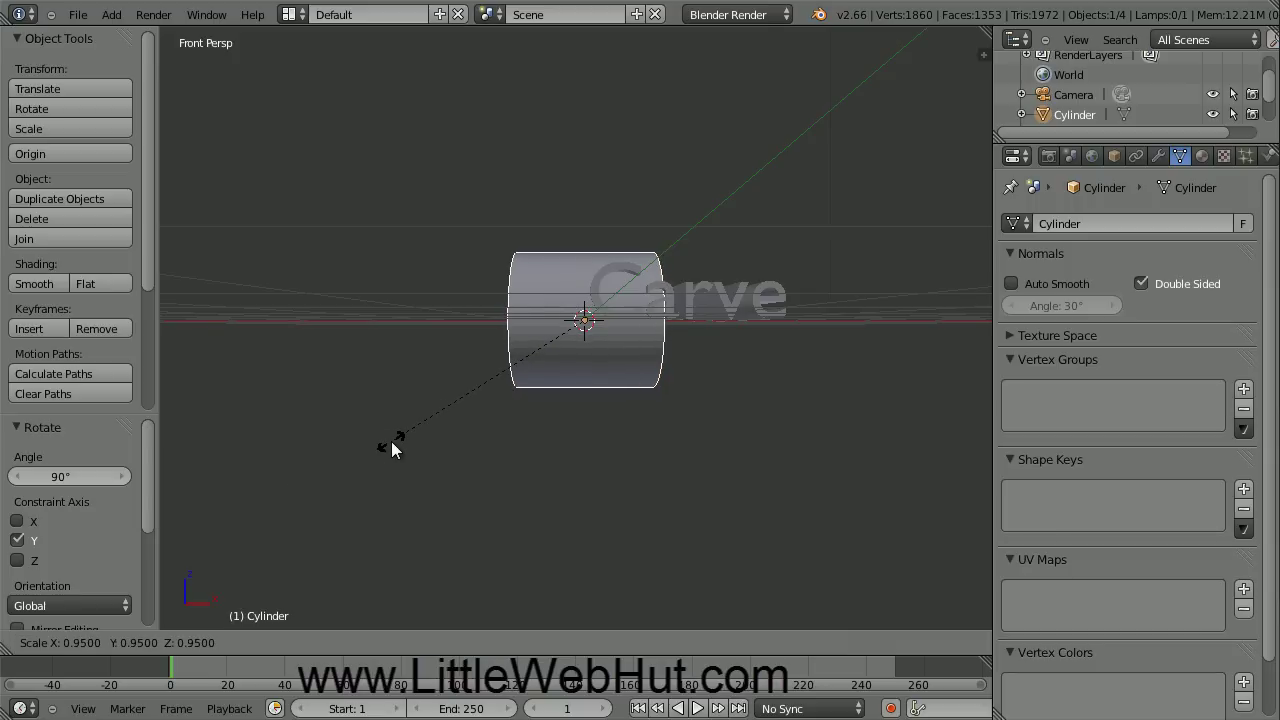
type("0.5")
key("Return")
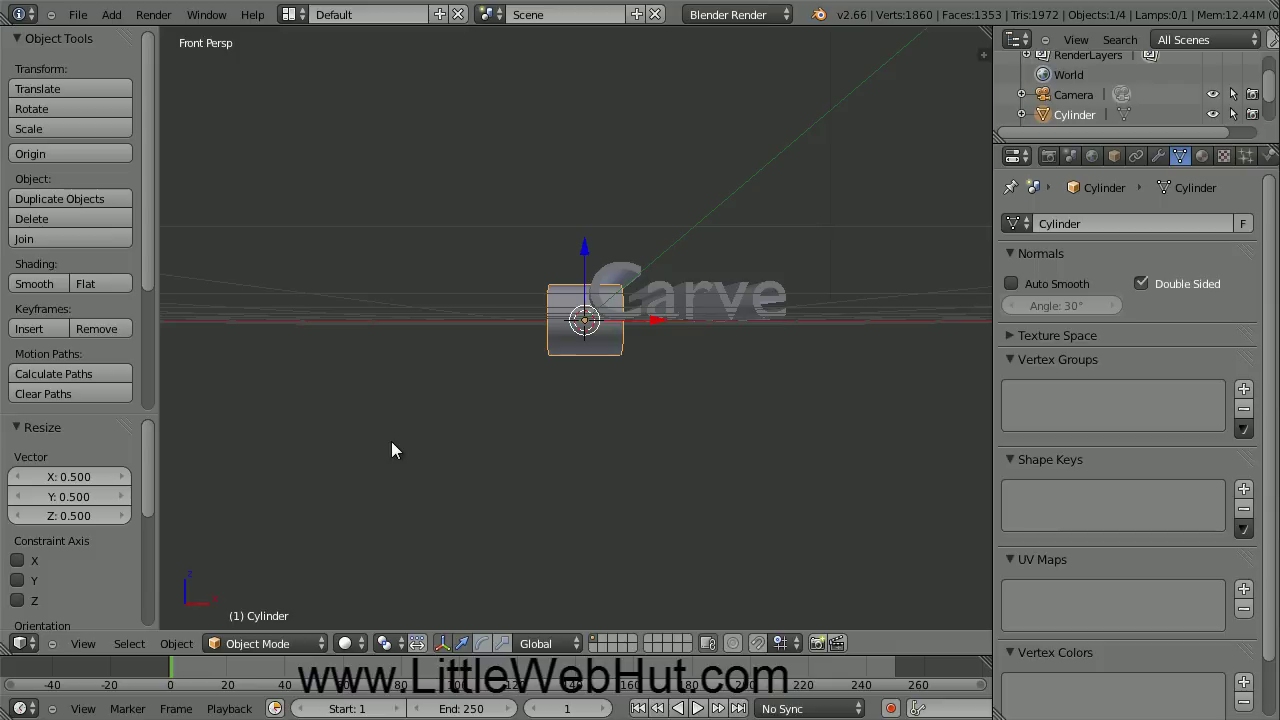
key("s")
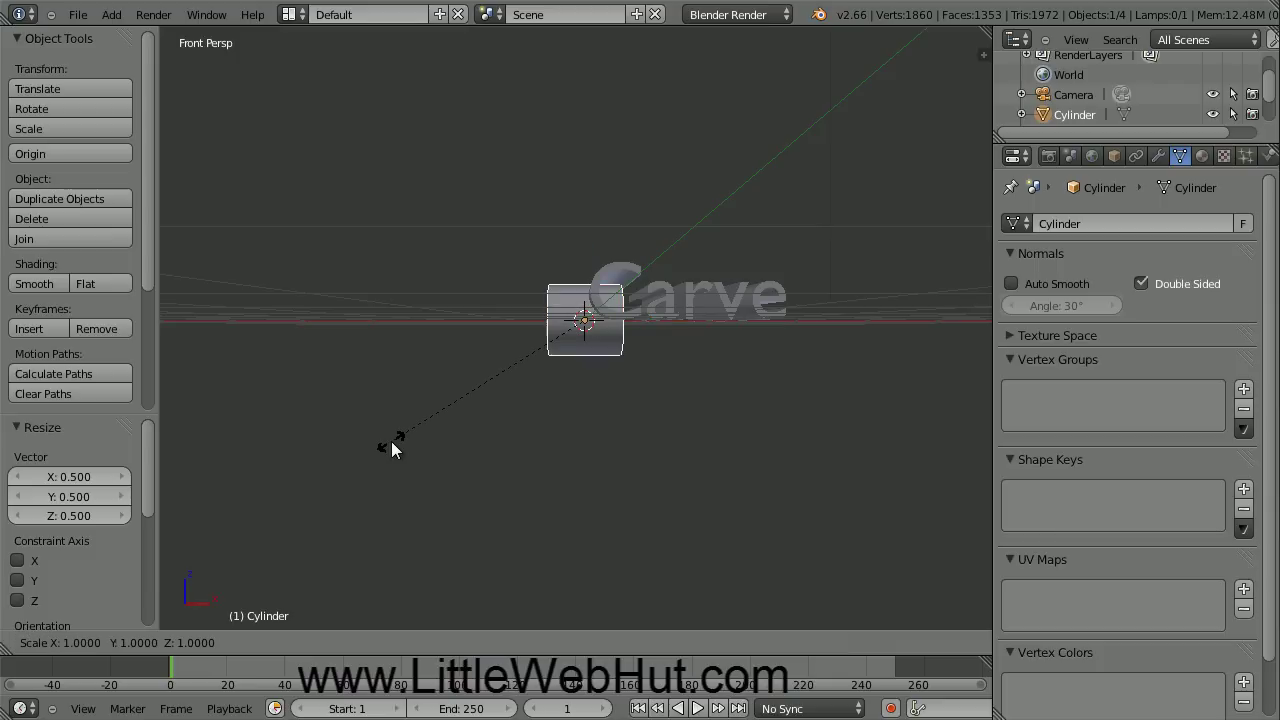
key("x")
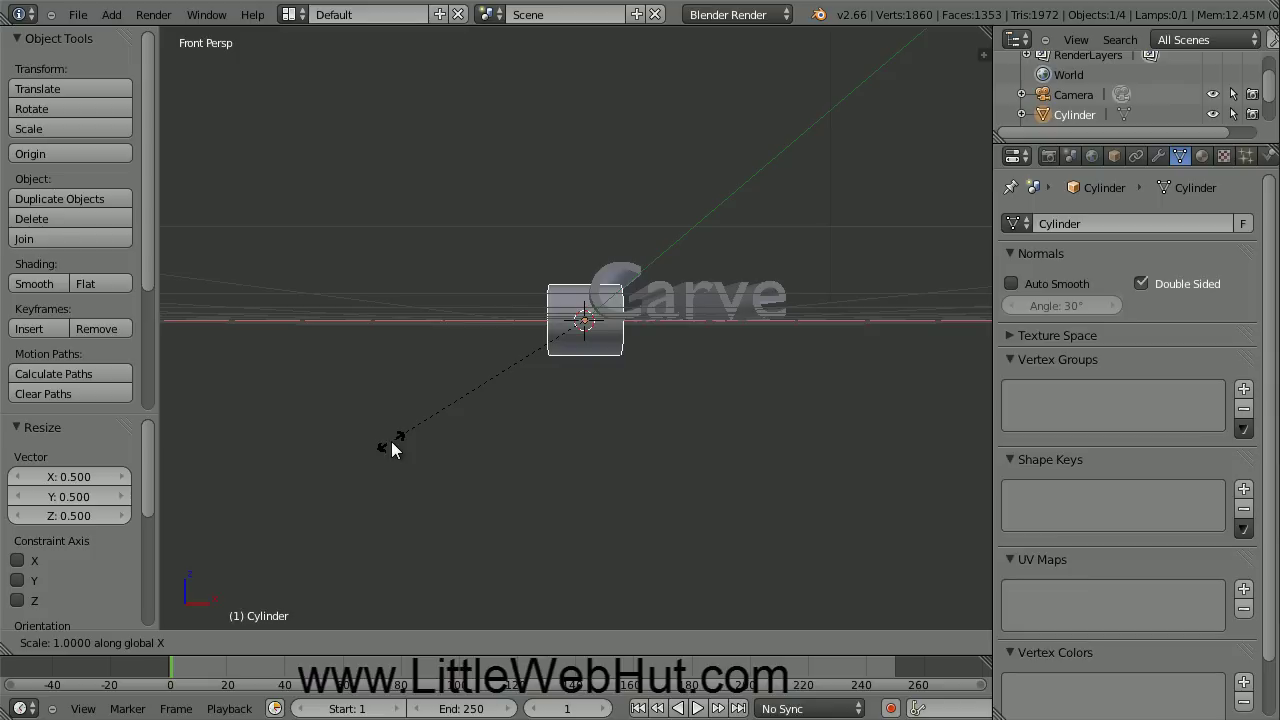
type("5")
key("Return")
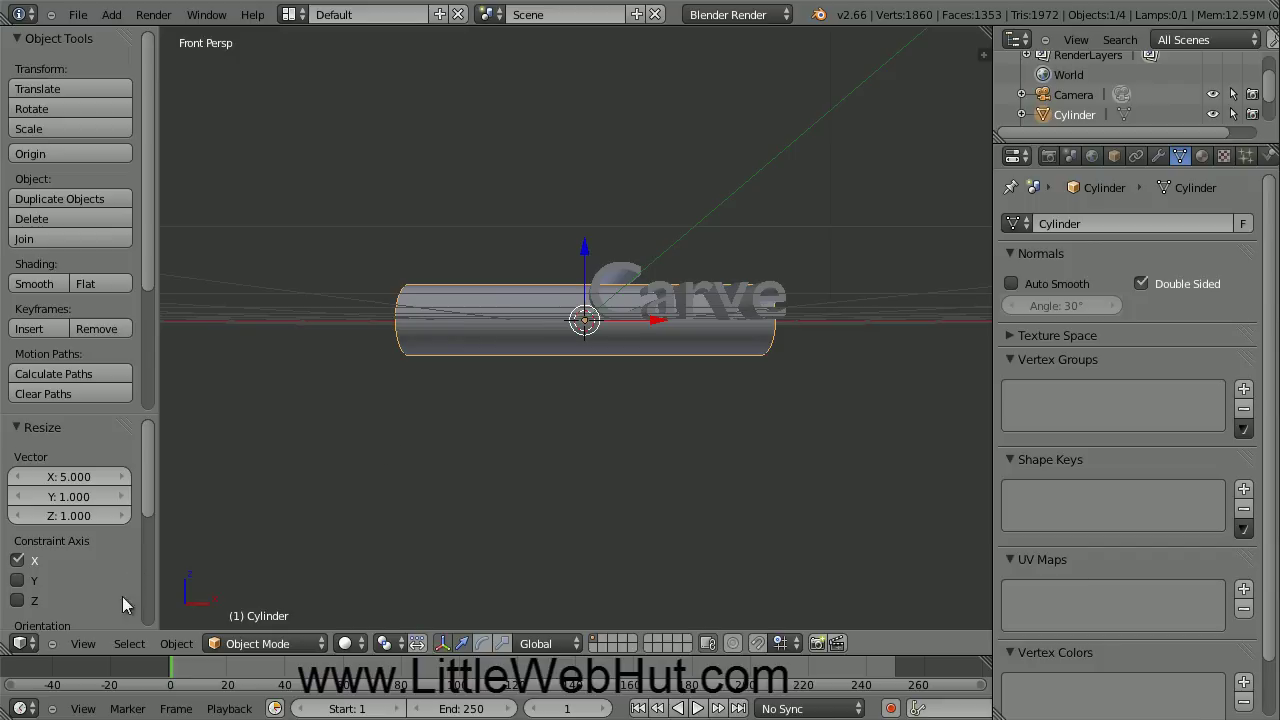
Step: In the orthographic front view, centre the cylinder behind the "Carve" text by moving it about 1.1 units along X and 0.34 up Z
left_click(83, 645)
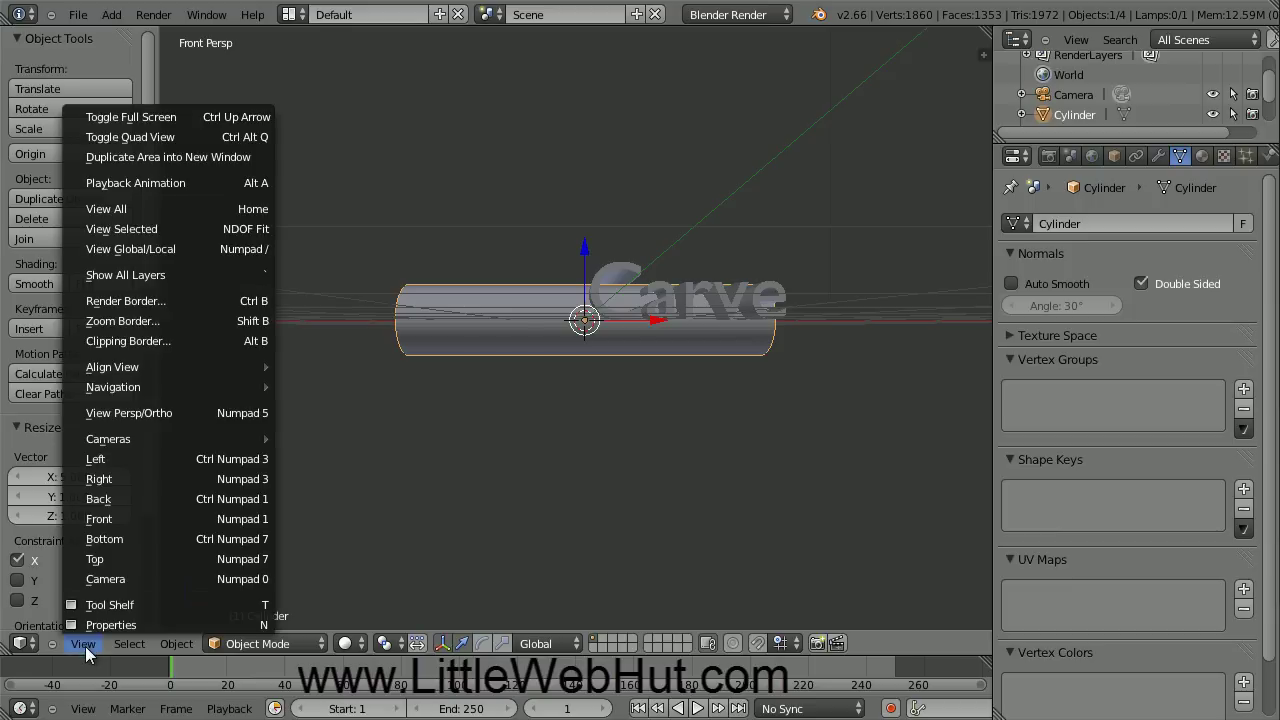
left_click(195, 412)
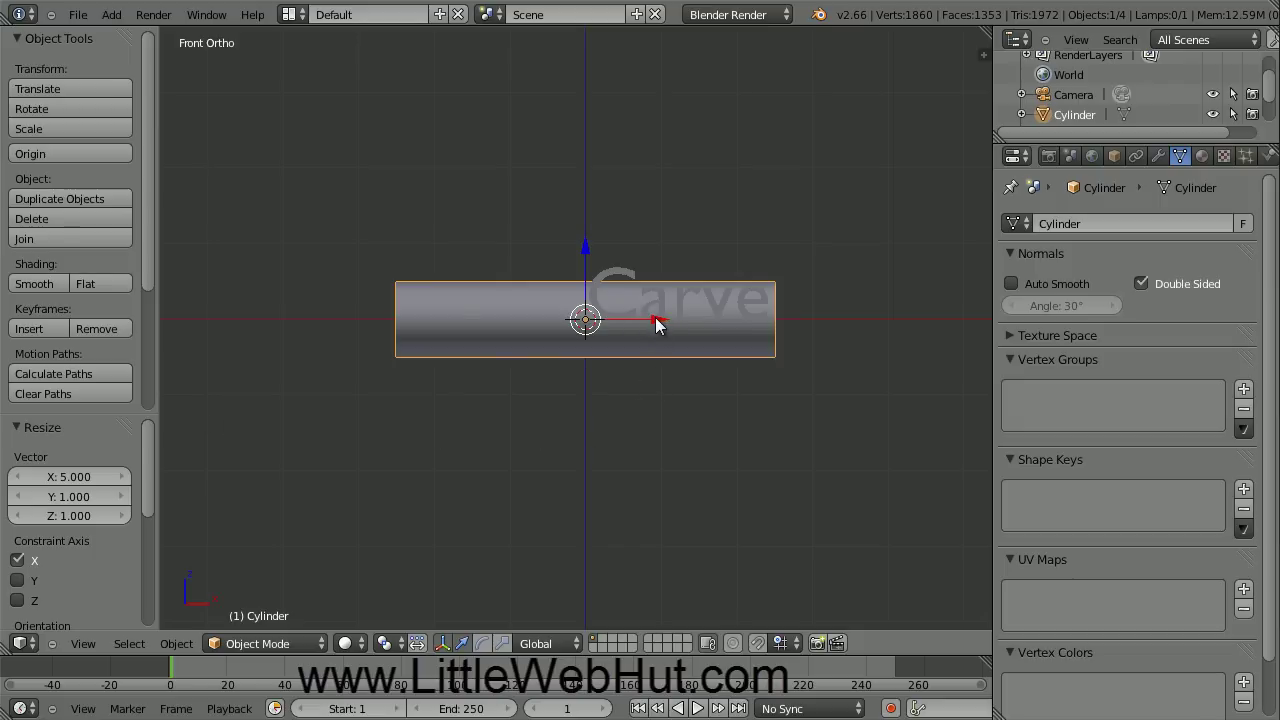
left_click_drag(655, 322, 738, 318)
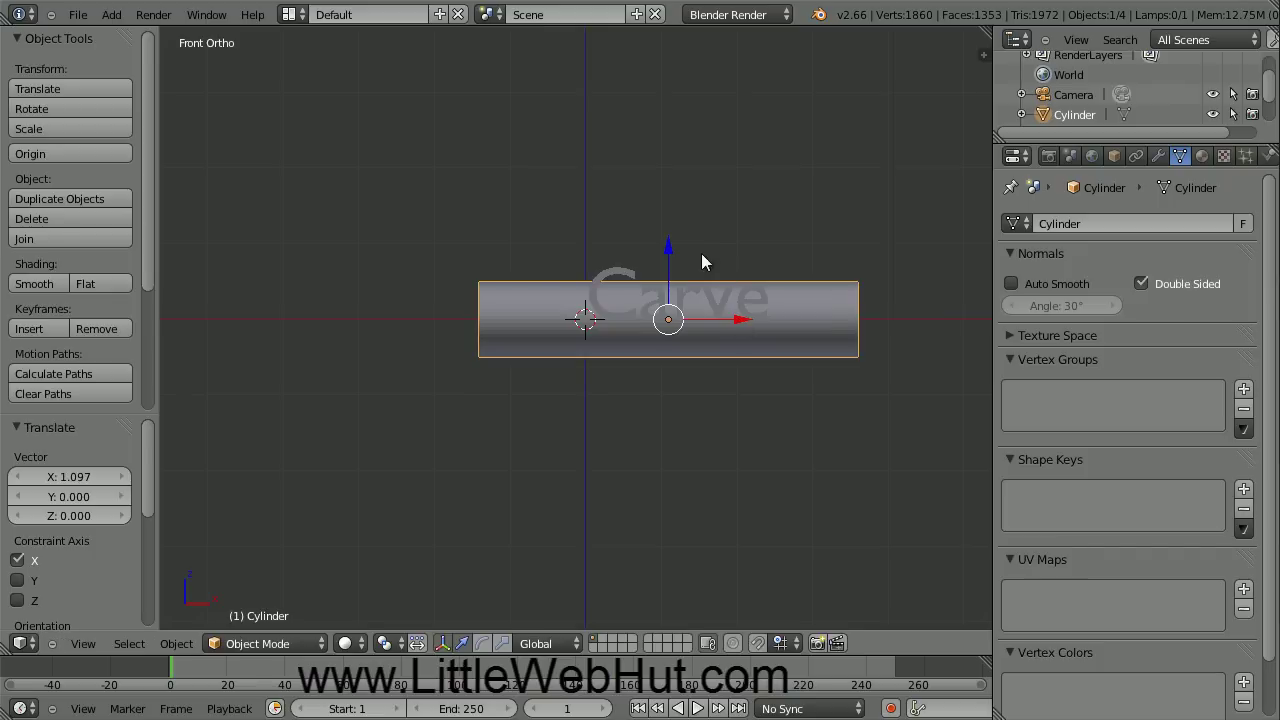
left_click_drag(665, 244, 668, 219)
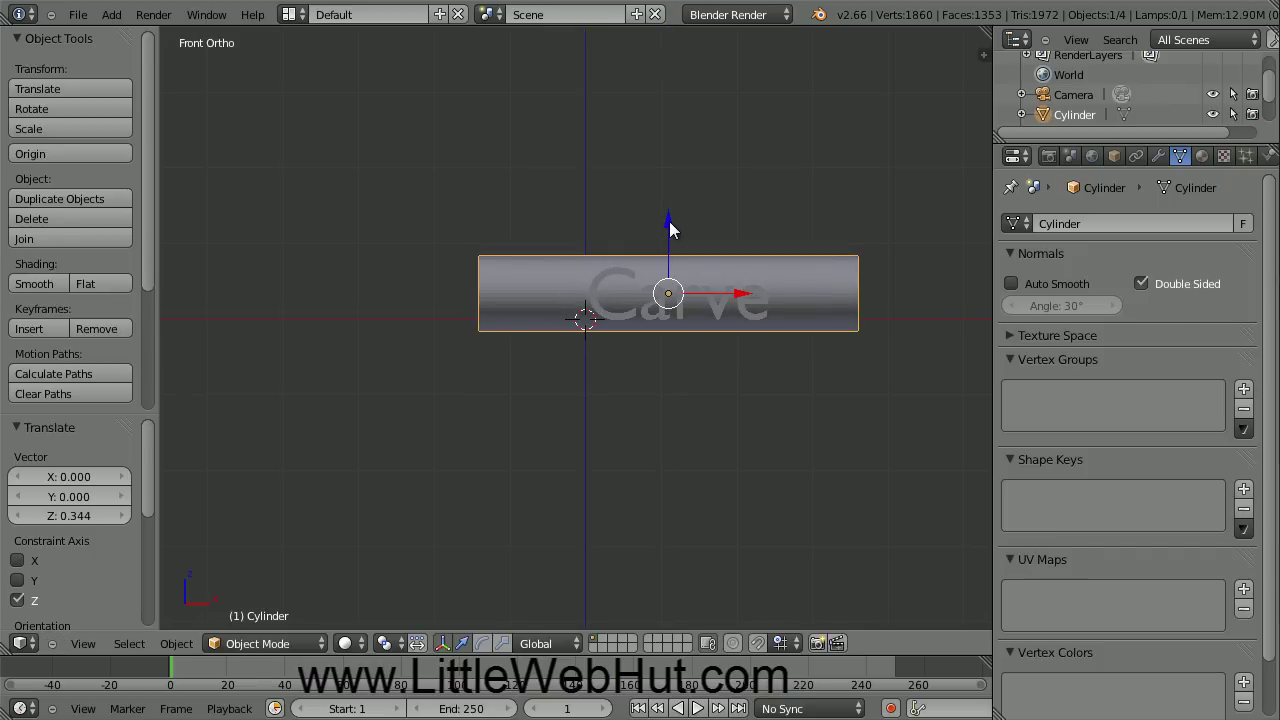
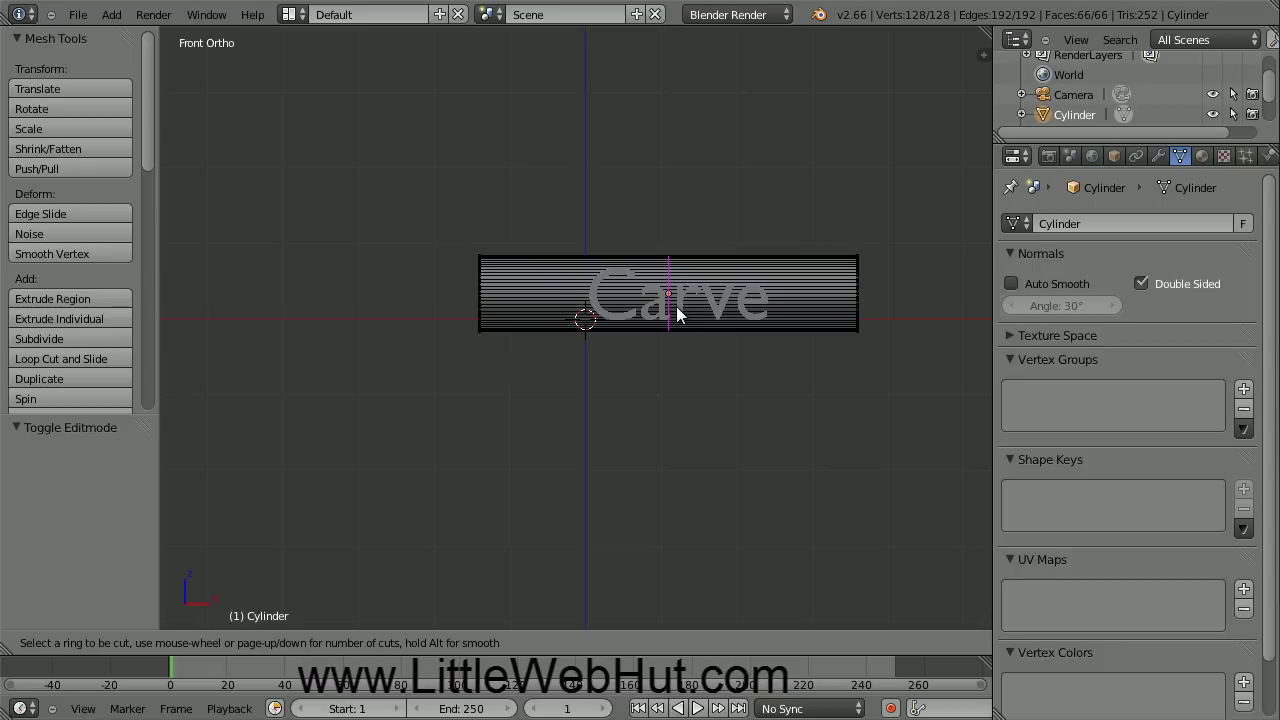
Step: Divide the cylinder along its length with 40 evenly spaced loop cuts, leaving them unslid
scroll(676, 308, "up", 20)
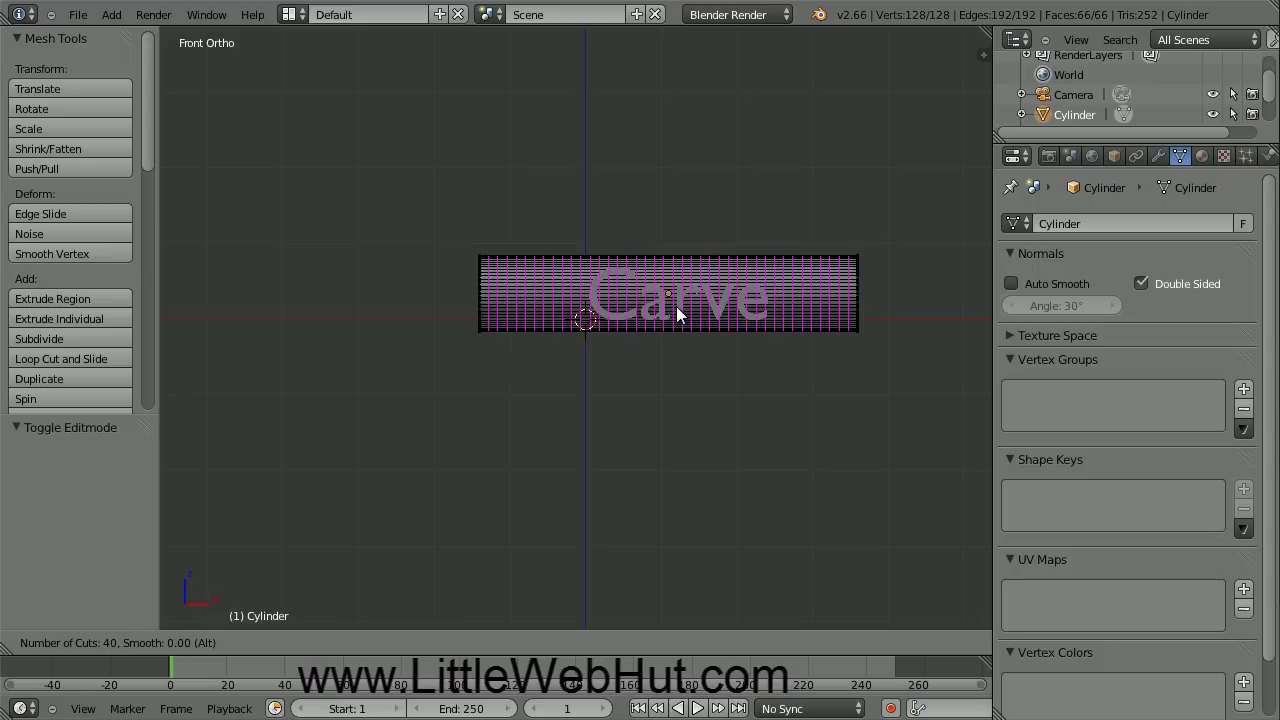
left_click(676, 306)
right_click(676, 306)
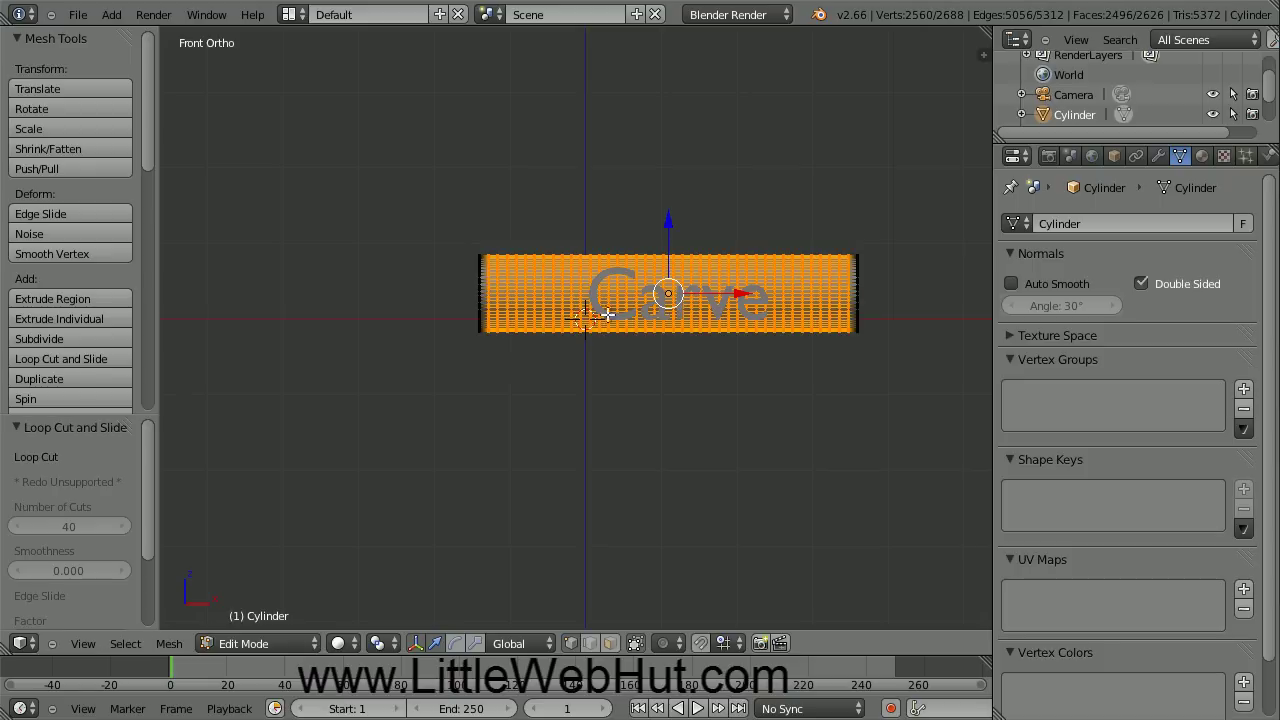
Step: Select a random 50% of the cylinder's vertices and scale them by 1.2 to roughen its surface
left_click(137, 645)
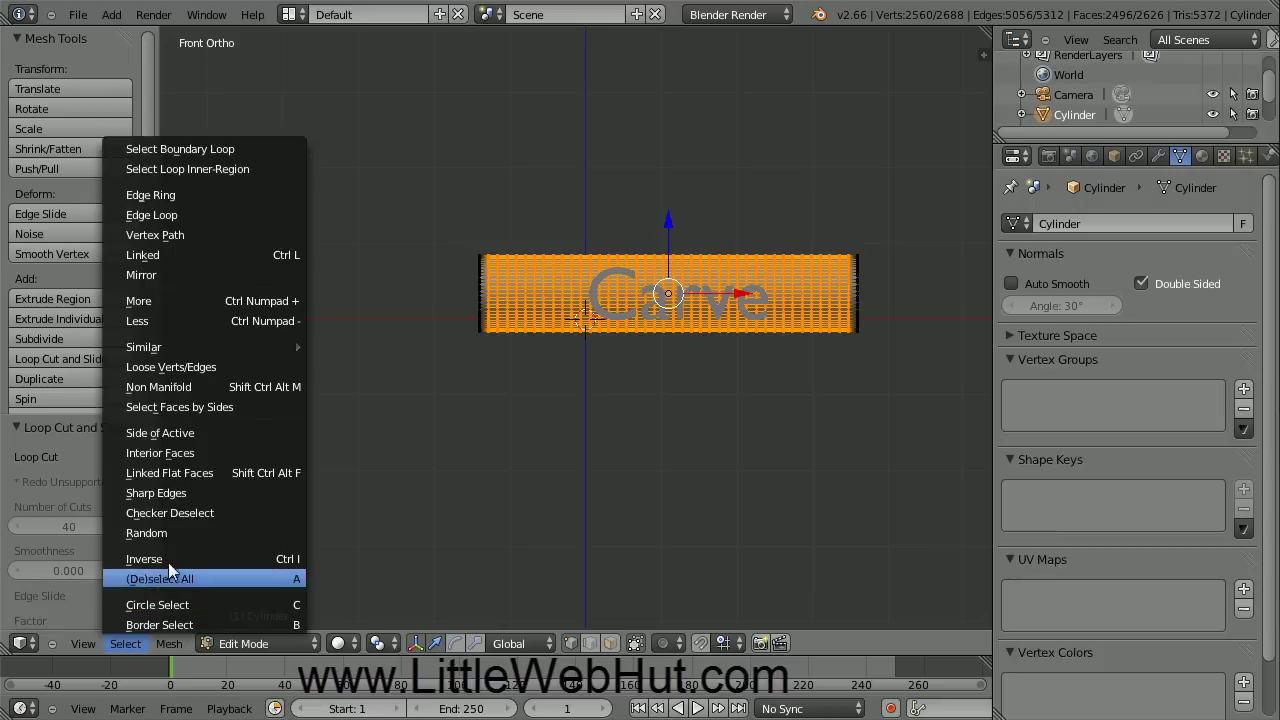
left_click(190, 532)
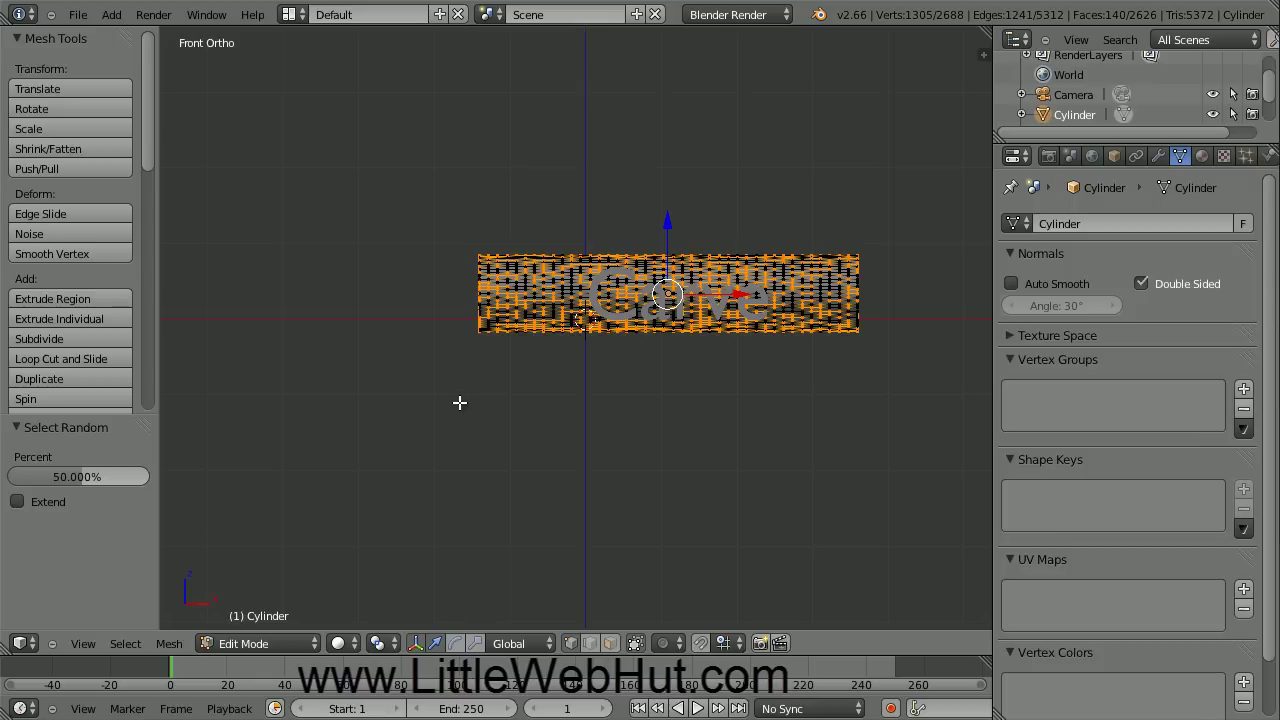
key("s")
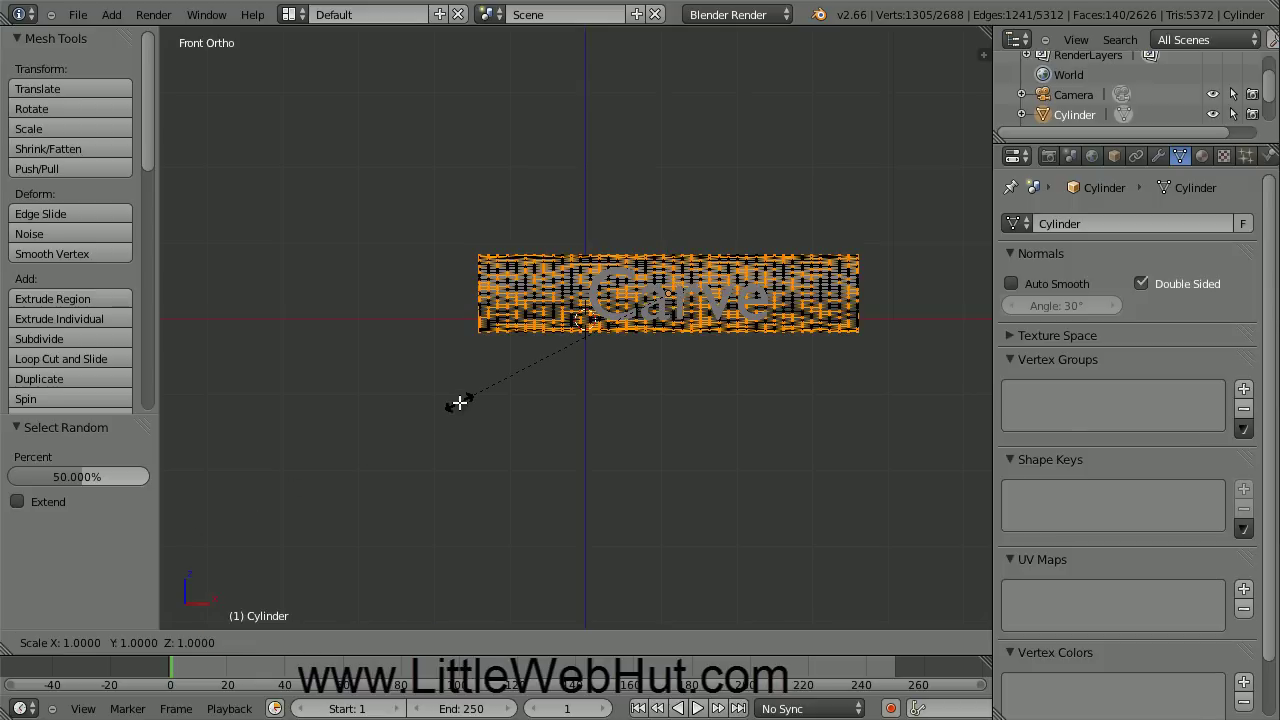
type("1.2")
key("Return")
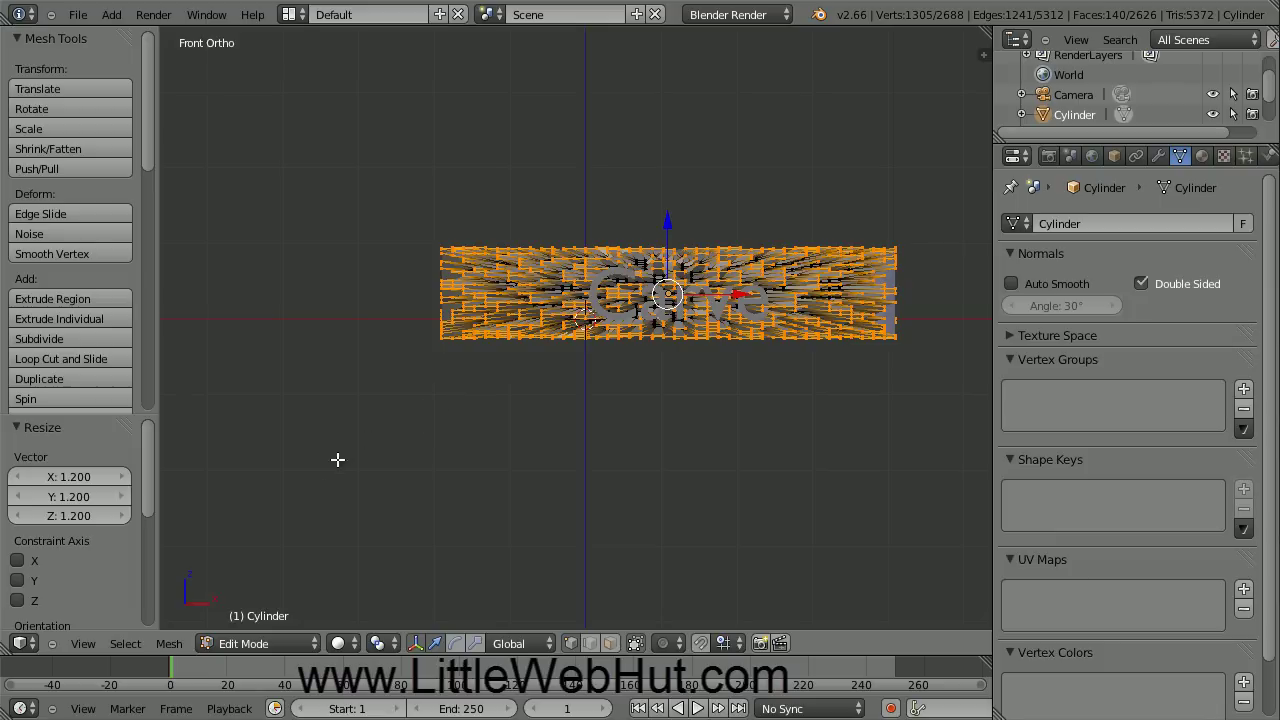
Step: Return to Object Mode and move the roughened cylinder about 2.44 units along the positive Y axis, away from the text
left_click(288, 643)
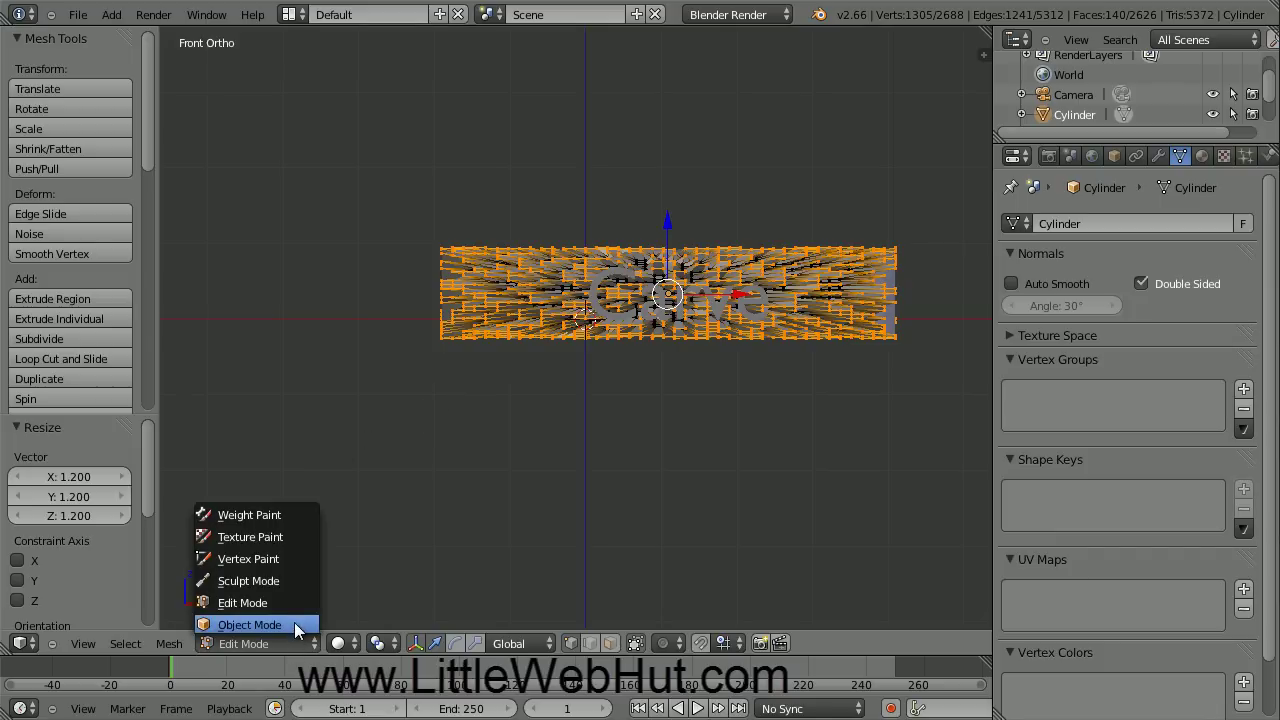
left_click(294, 625)
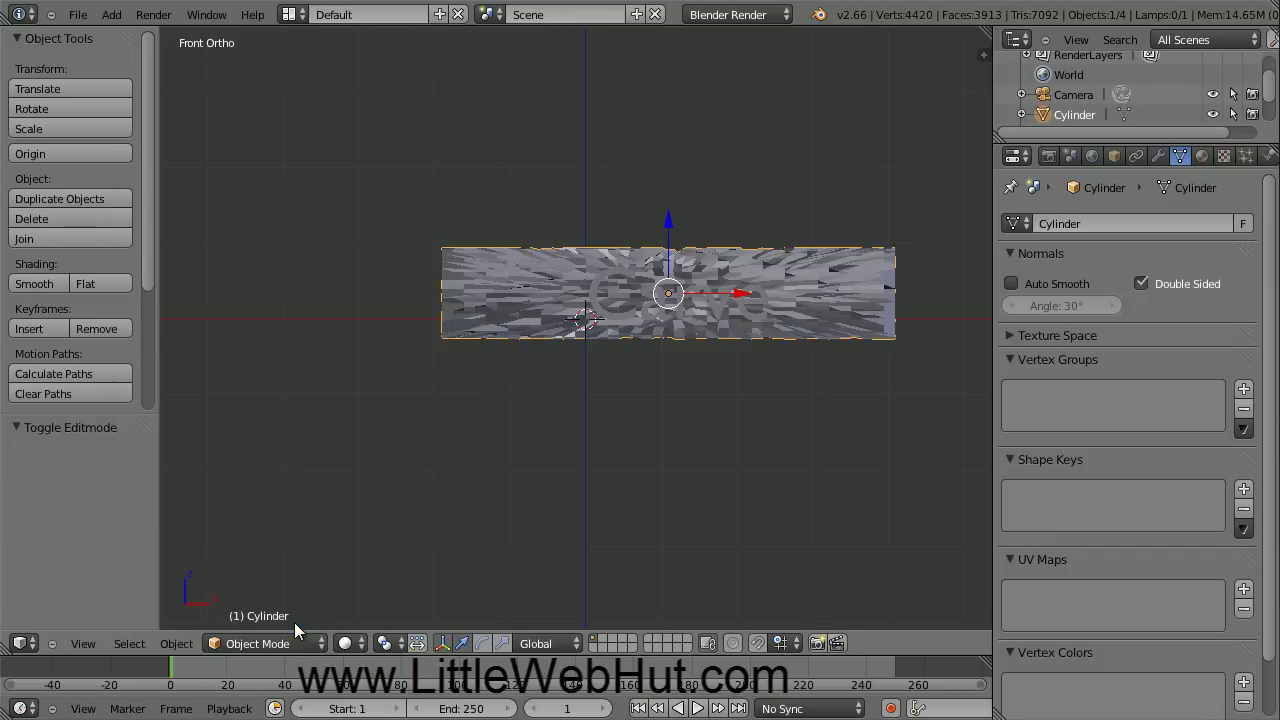
middle_click_drag(760, 440, 618, 510)
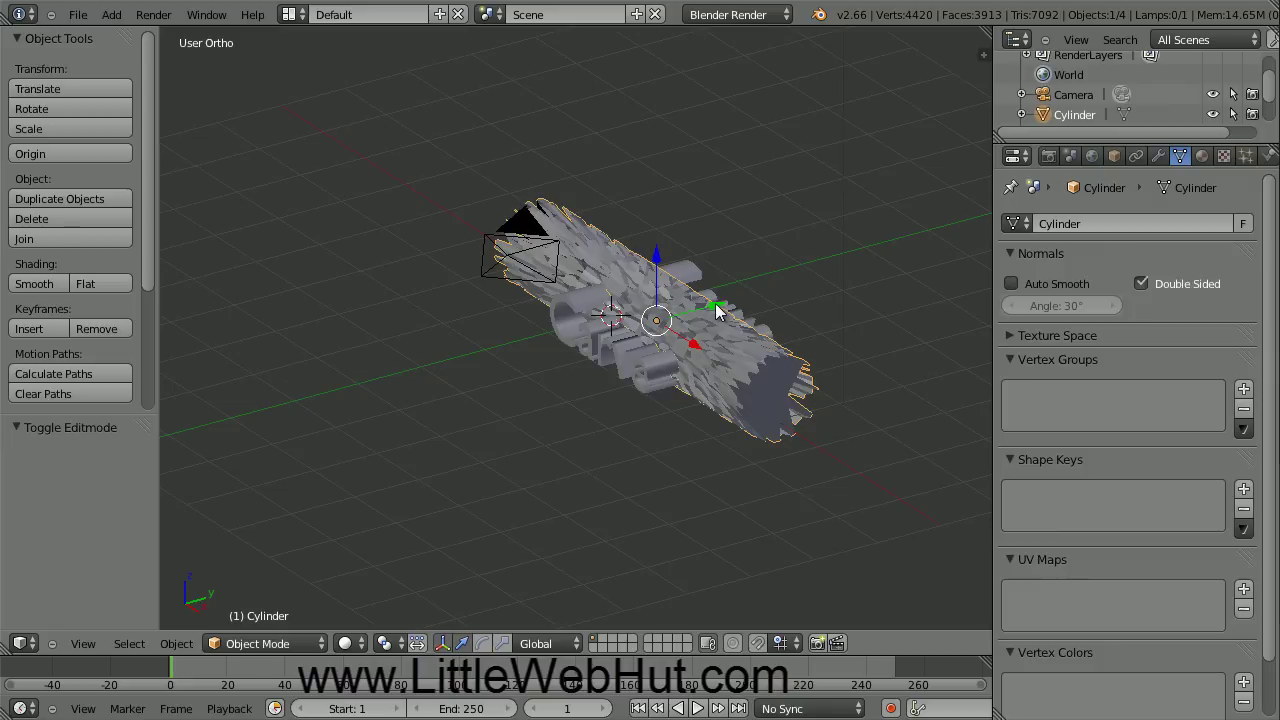
left_click_drag(716, 311, 866, 252)
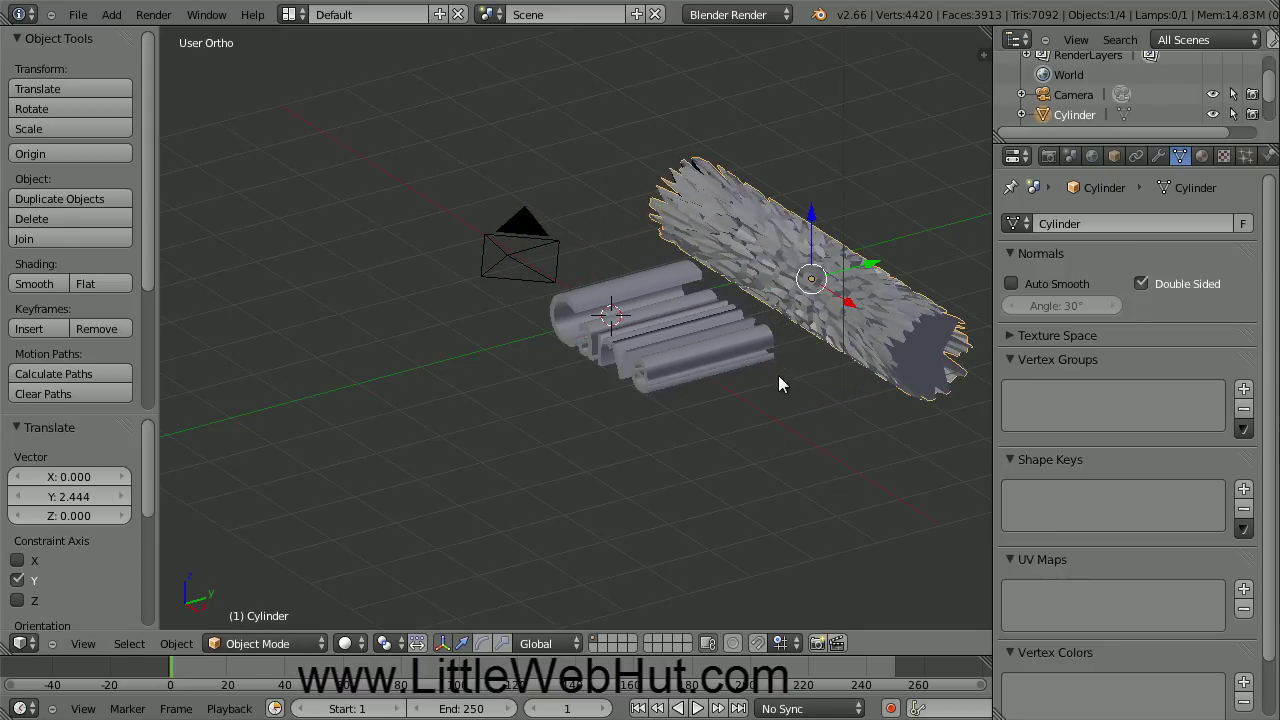
Step: Add a UV sphere at the scene's origin and scale it uniformly by 1.5
left_click(110, 15)
mouse_move(120, 36)
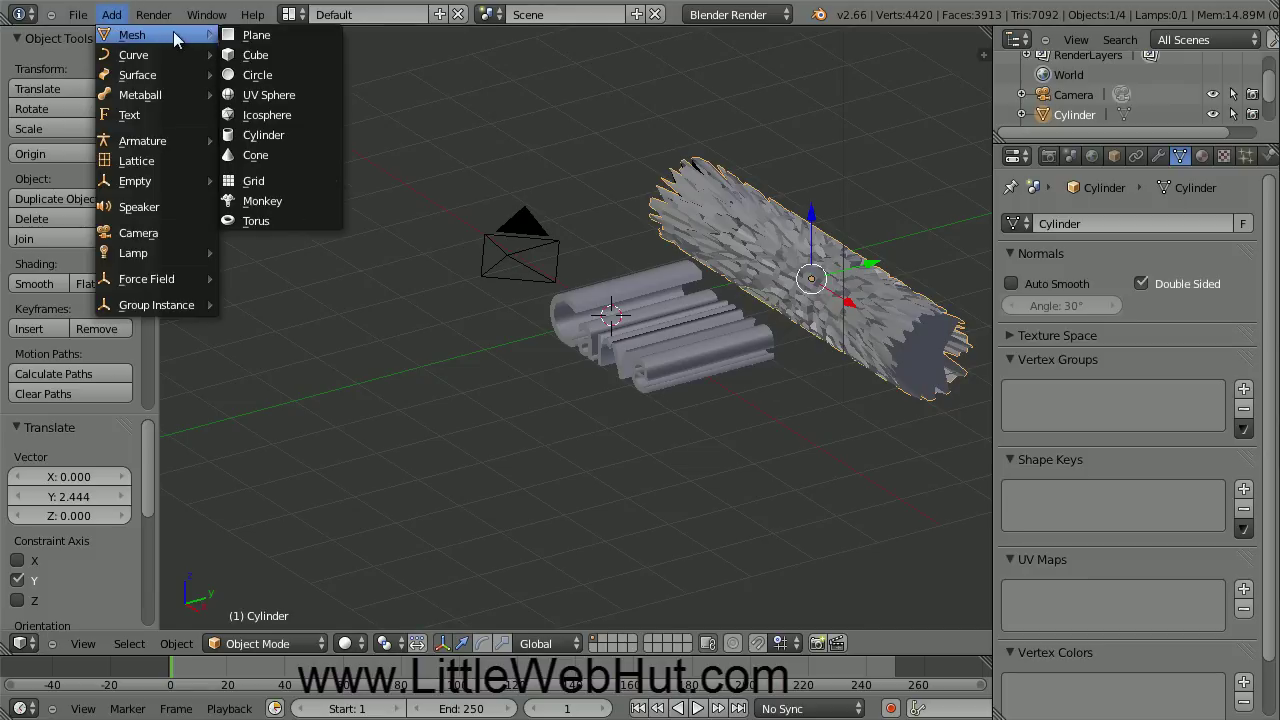
left_click(305, 93)
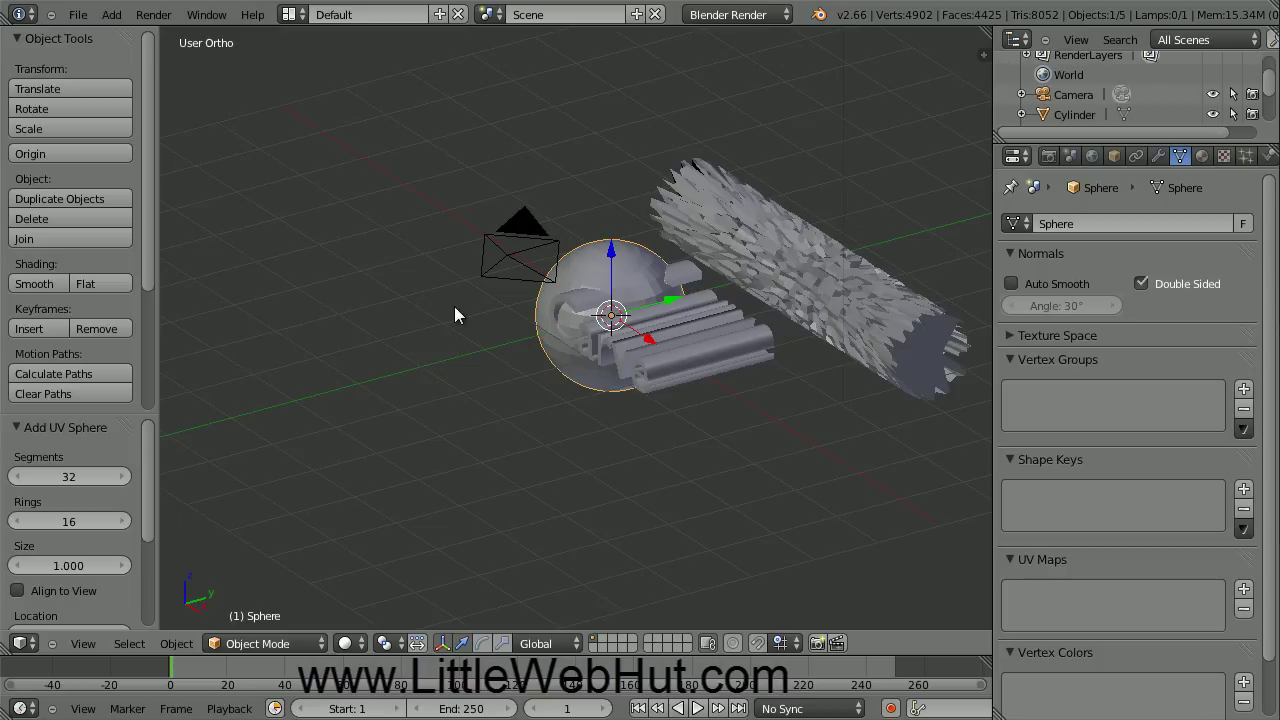
key("s")
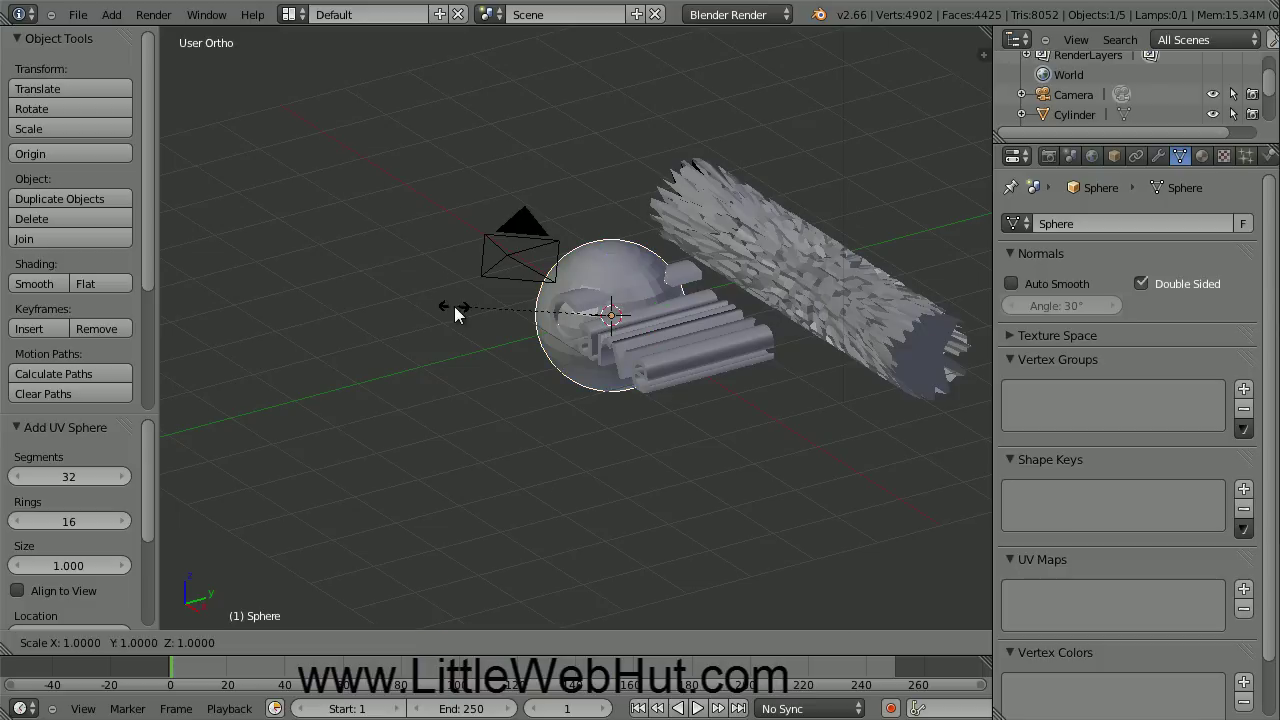
type("1.5")
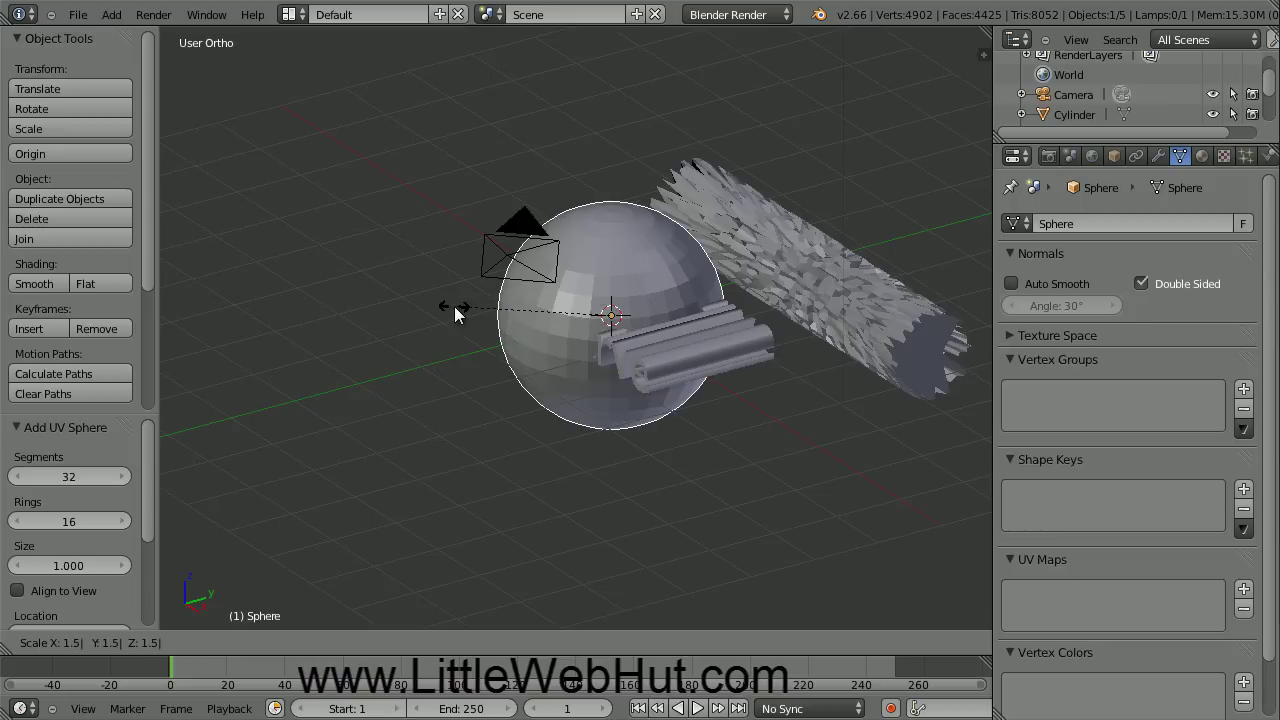
key("Return")
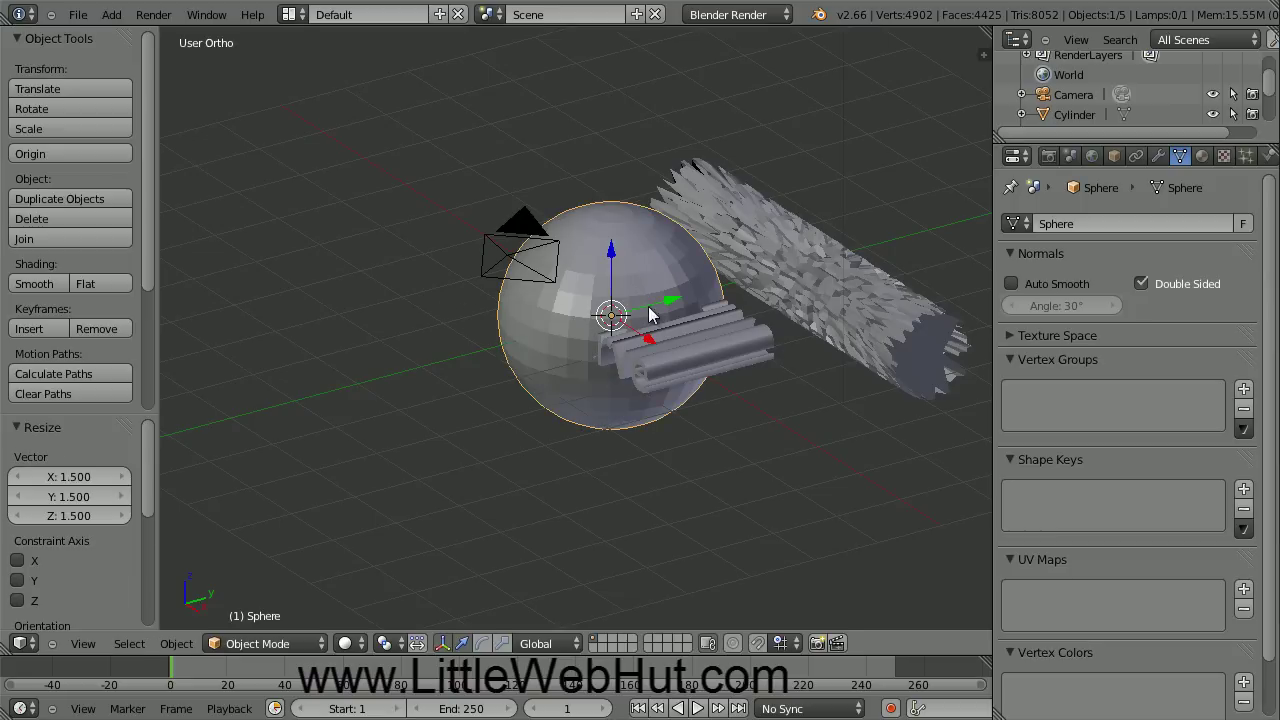
Step: Move the sphere about 0.58 units along Y, 1.24 along X and 0.34 along Z to centre it behind the text
left_click_drag(673, 298, 710, 292)
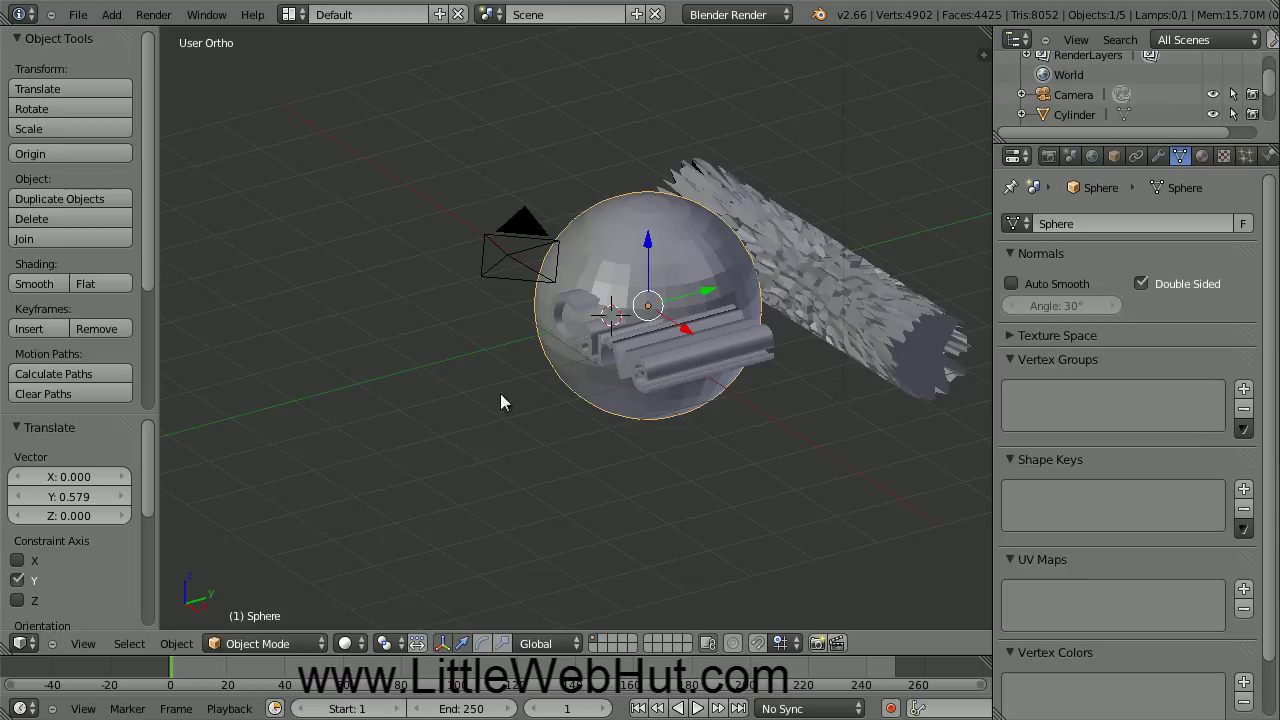
left_click(82, 644)
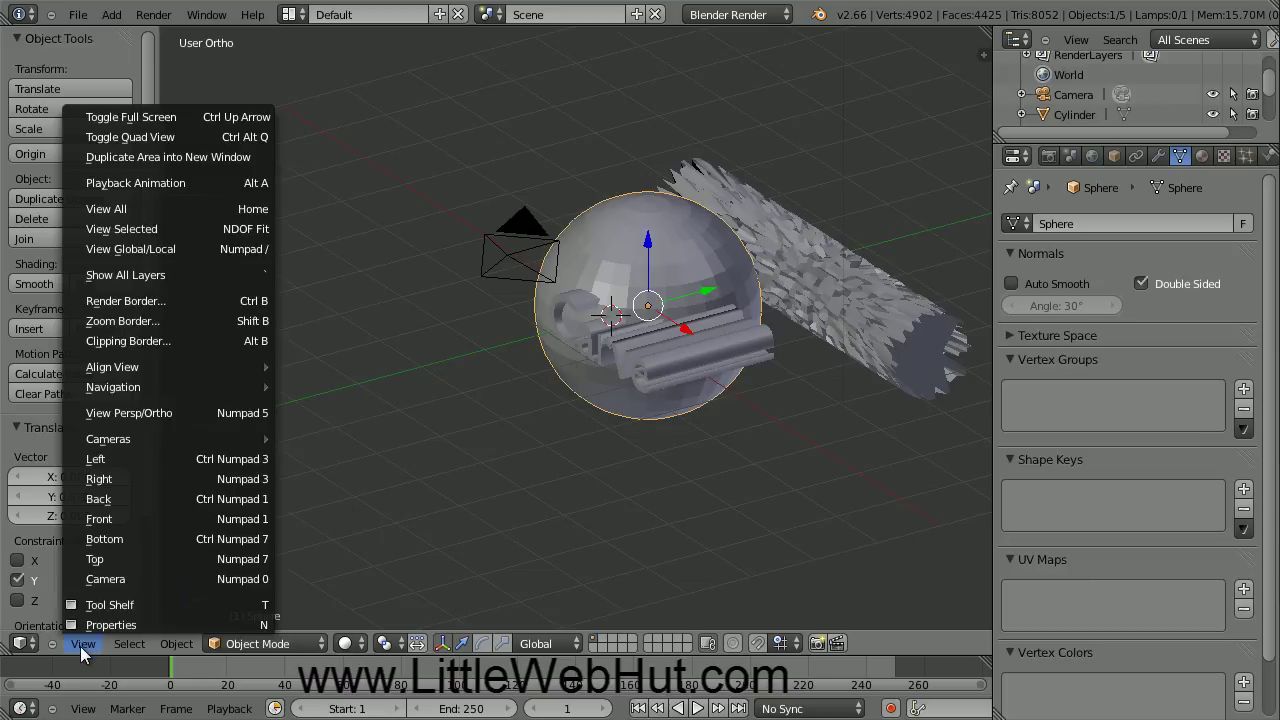
left_click(142, 518)
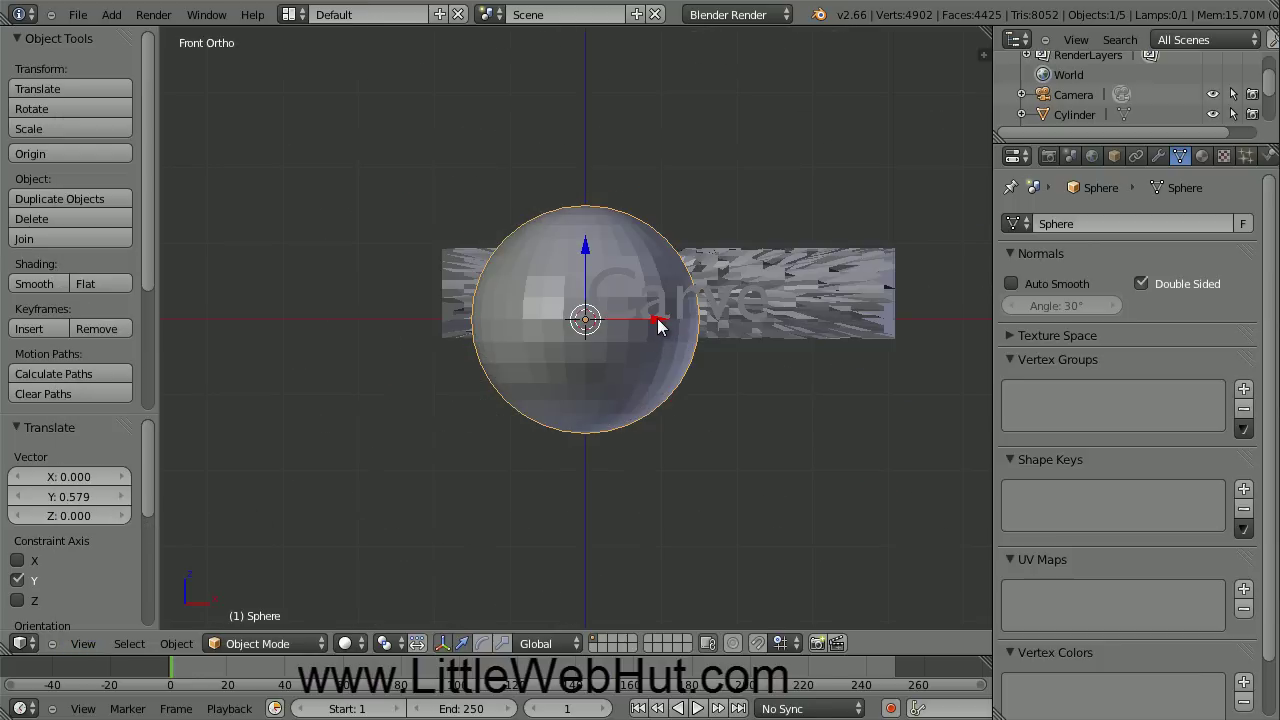
left_click_drag(658, 322, 752, 316)
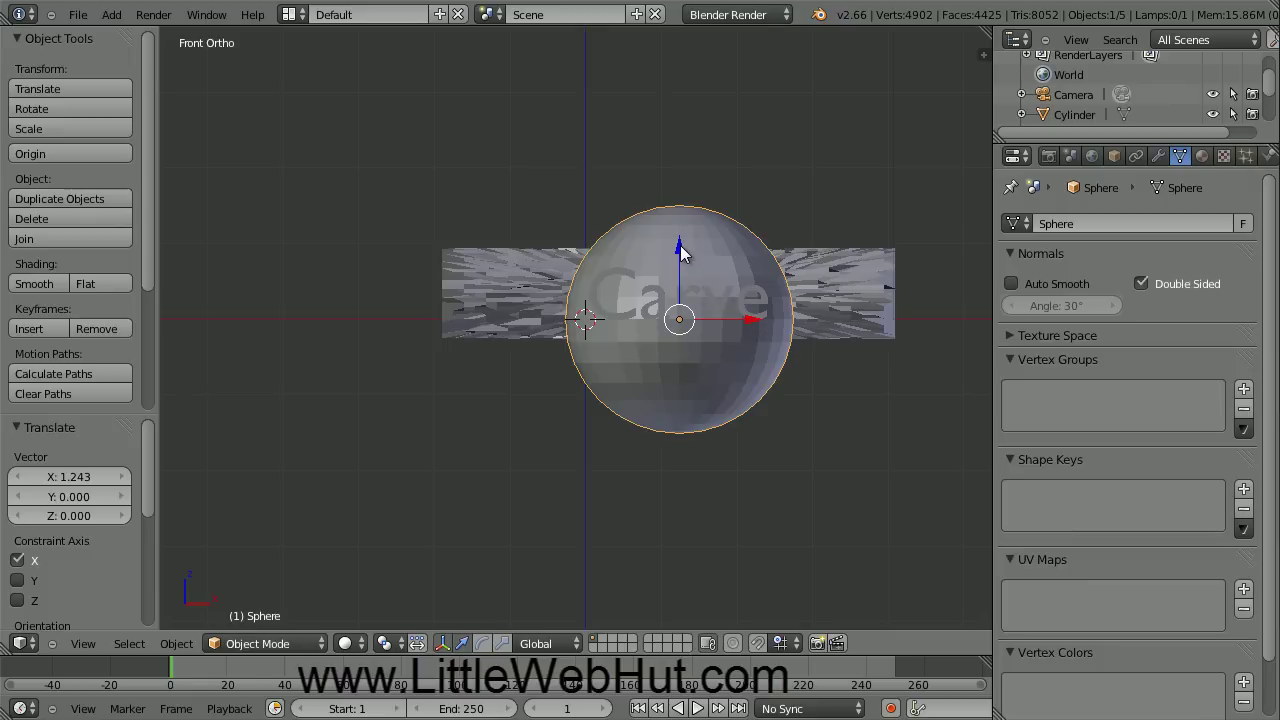
left_click_drag(680, 246, 685, 218)
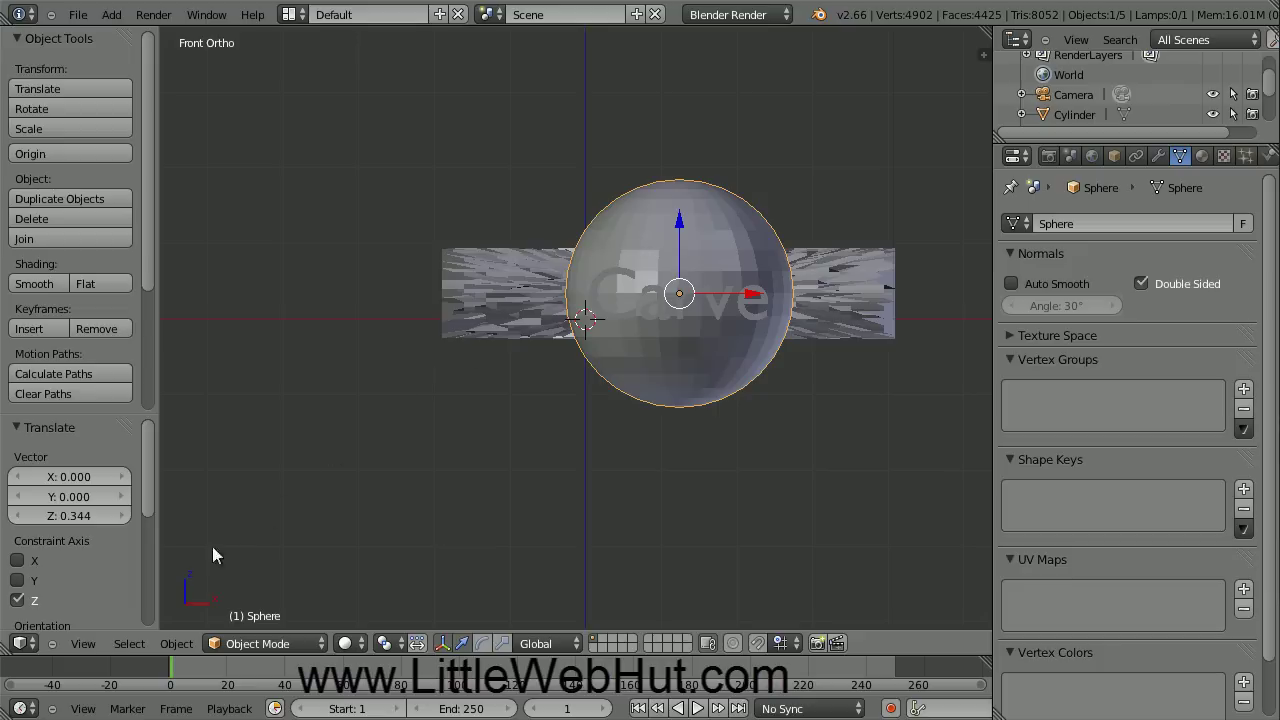
Step: Add a Subdivision Surface modifier to the sphere with 2 view subdivisions and apply it, working in the right side view
left_click(84, 643)
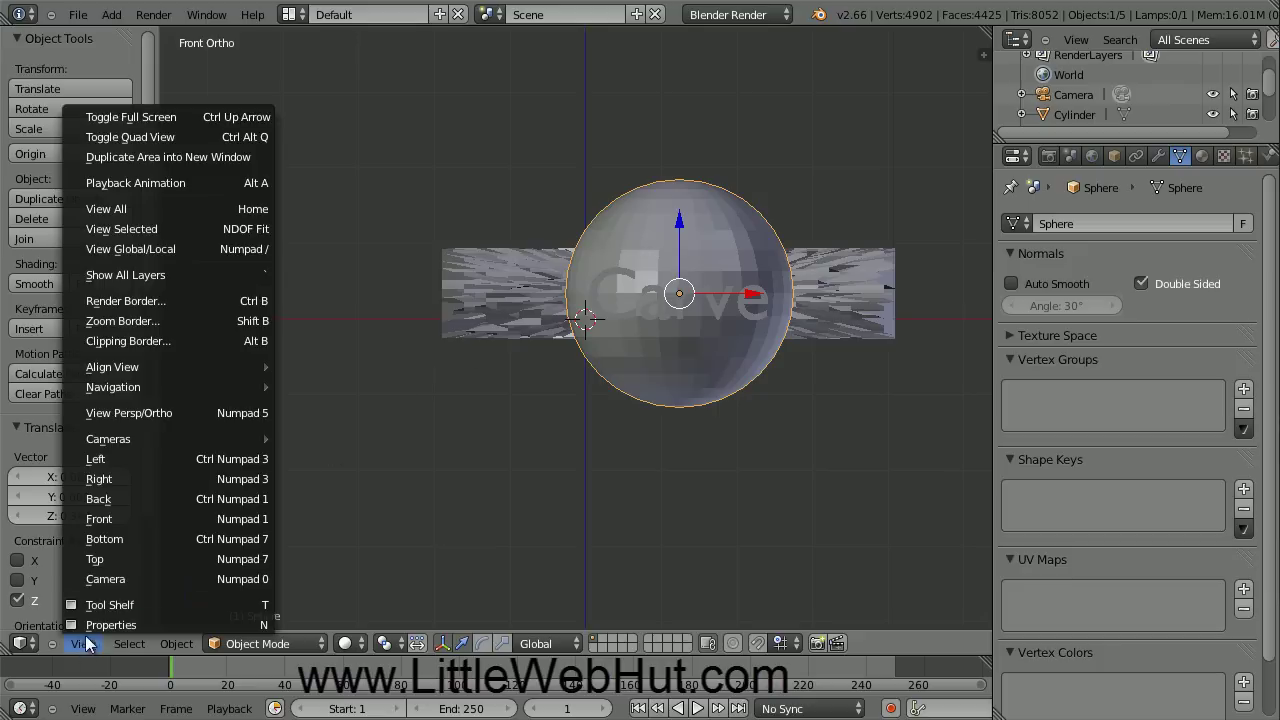
left_click(141, 476)
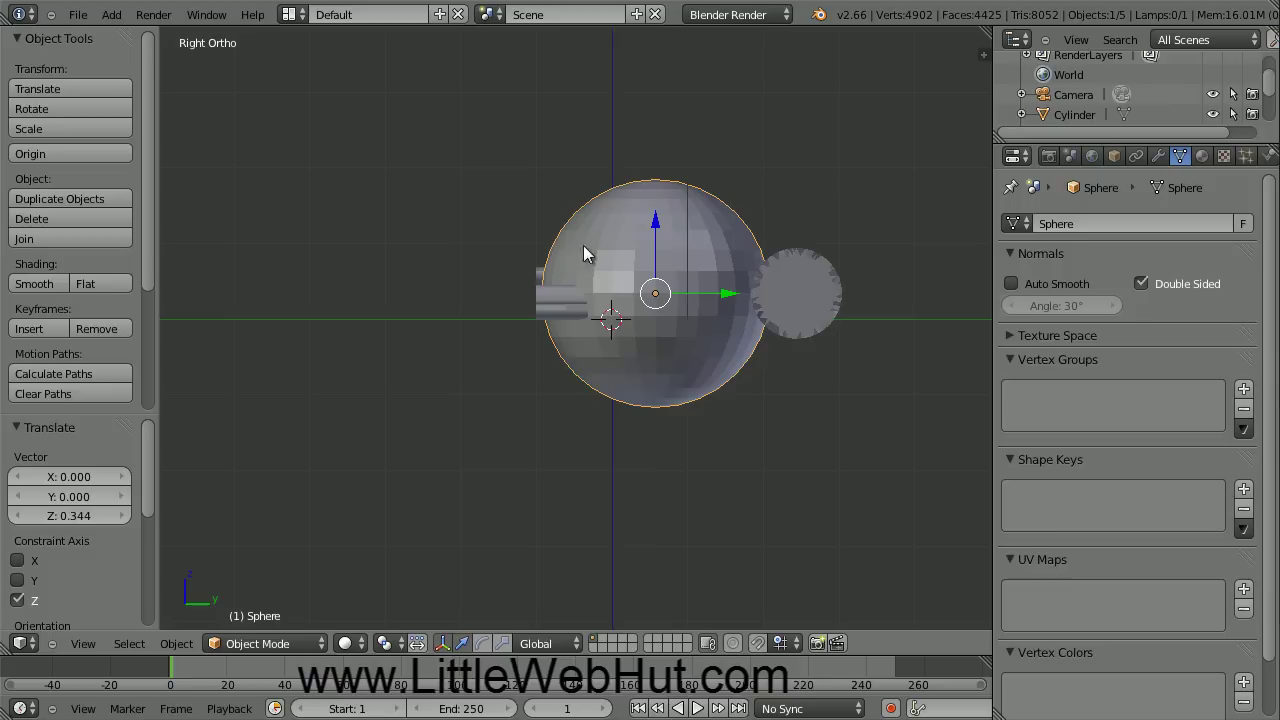
left_click(1158, 156)
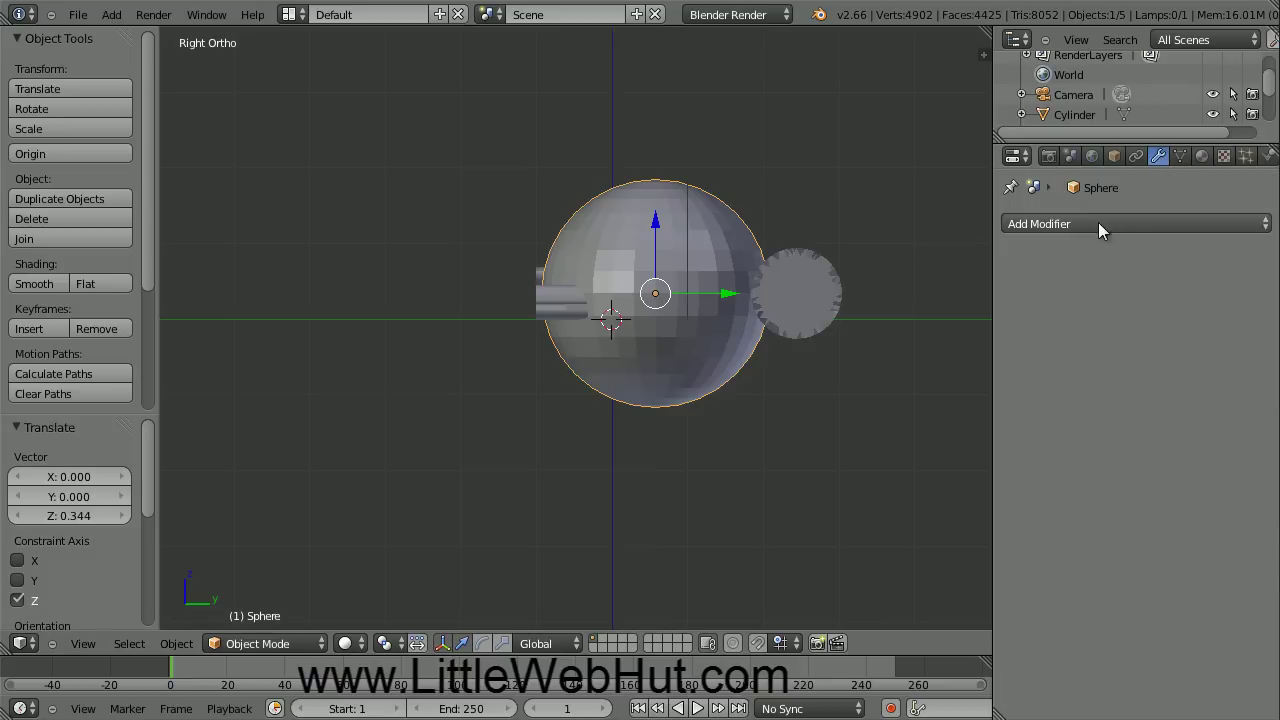
left_click(1067, 226)
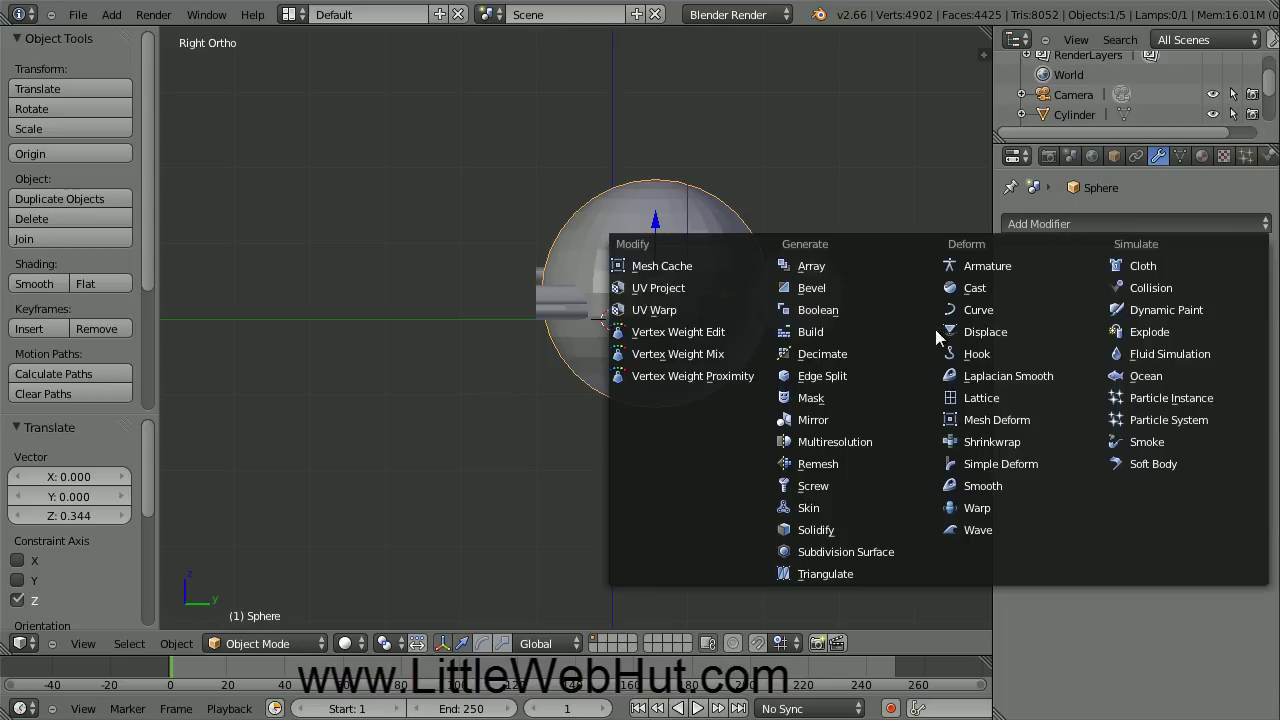
left_click(899, 550)
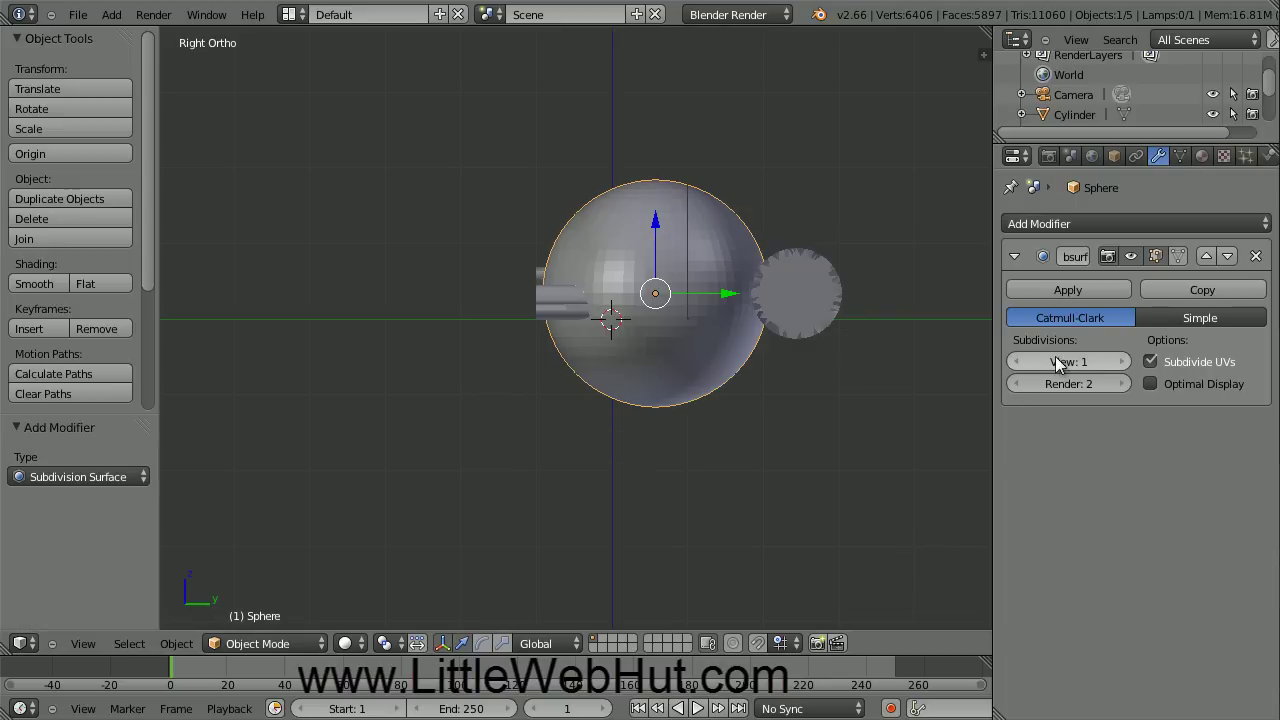
left_click(1123, 362)
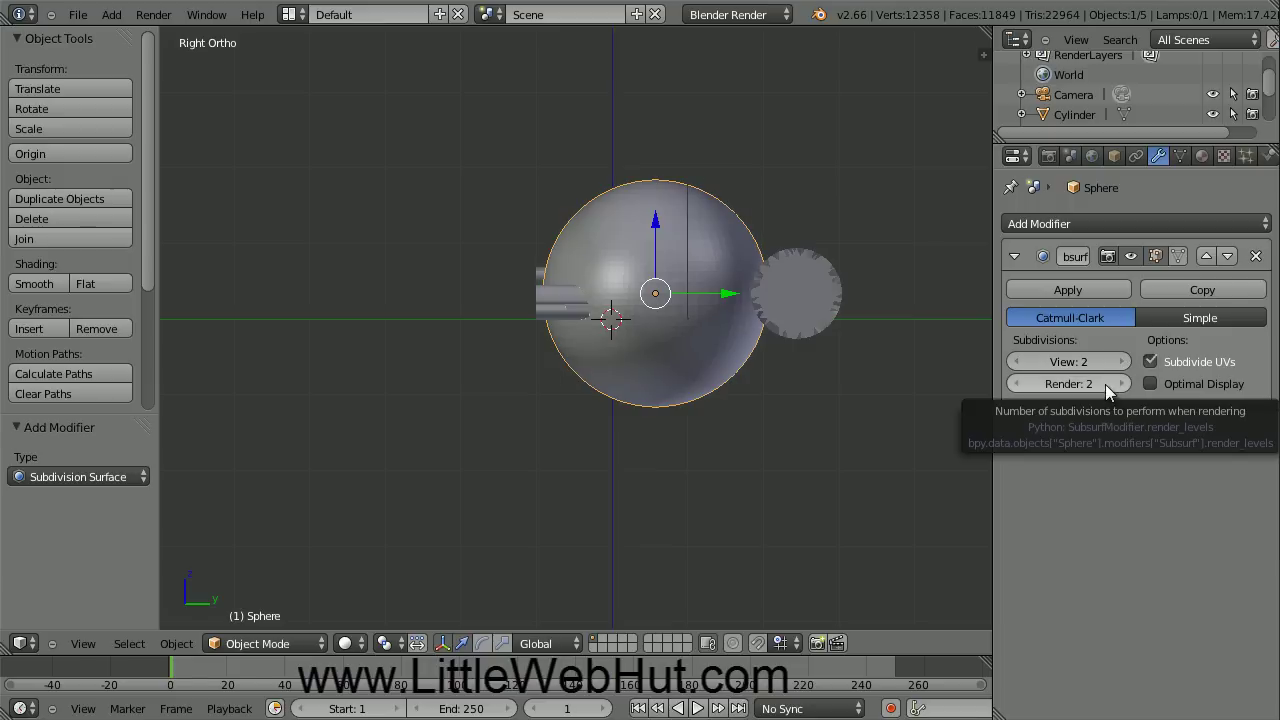
left_click(1092, 290)
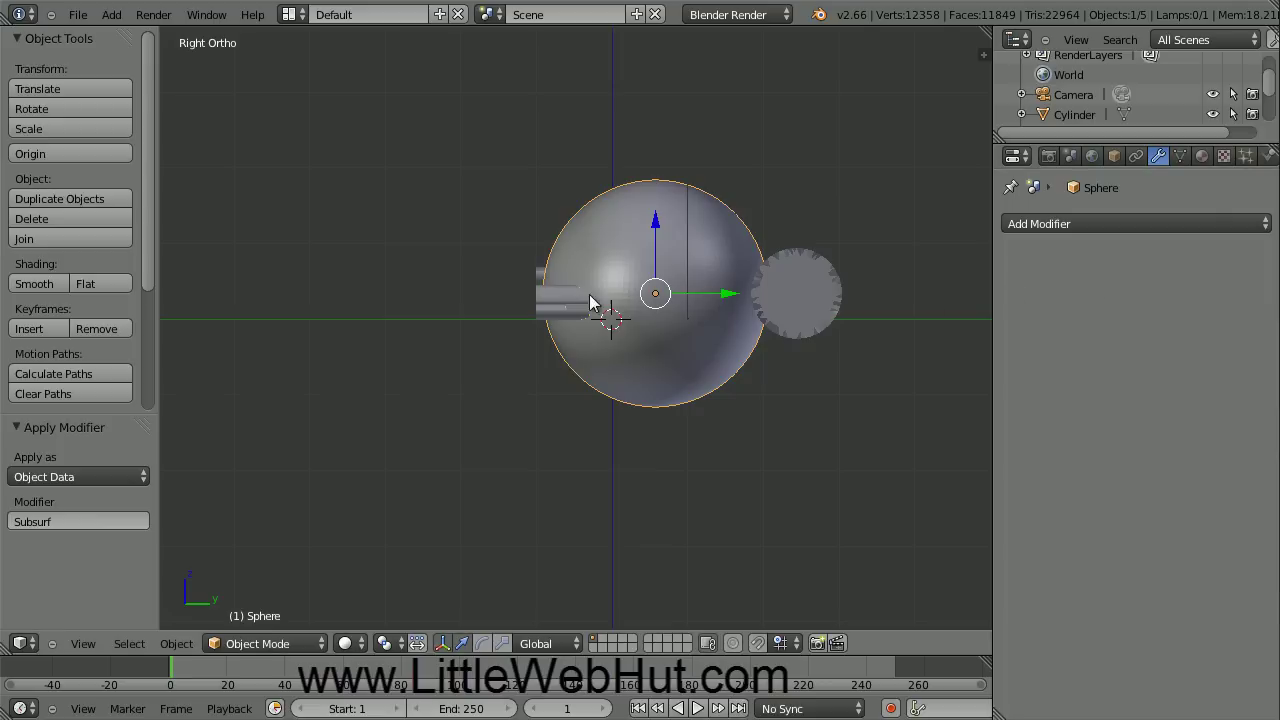
Step: Trim the text to the sphere's surface with a Boolean Intersect modifier targeting Sphere, and apply it
right_click(557, 307)
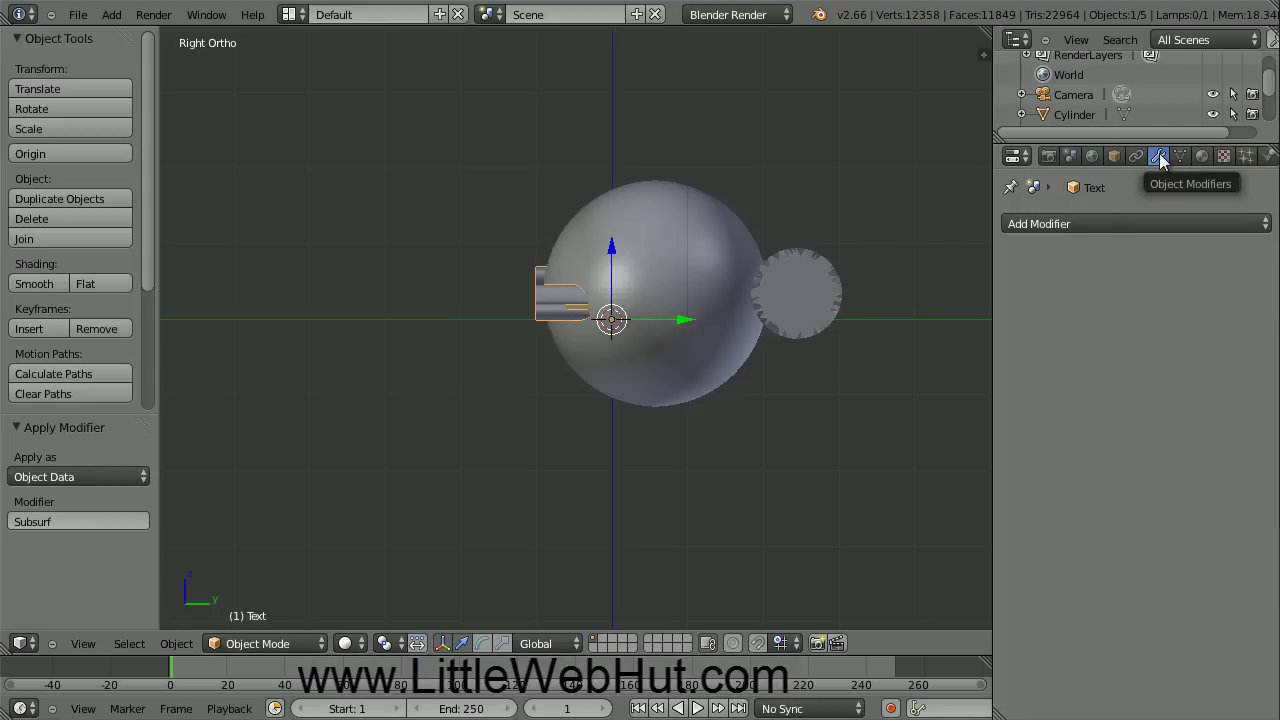
left_click(1069, 224)
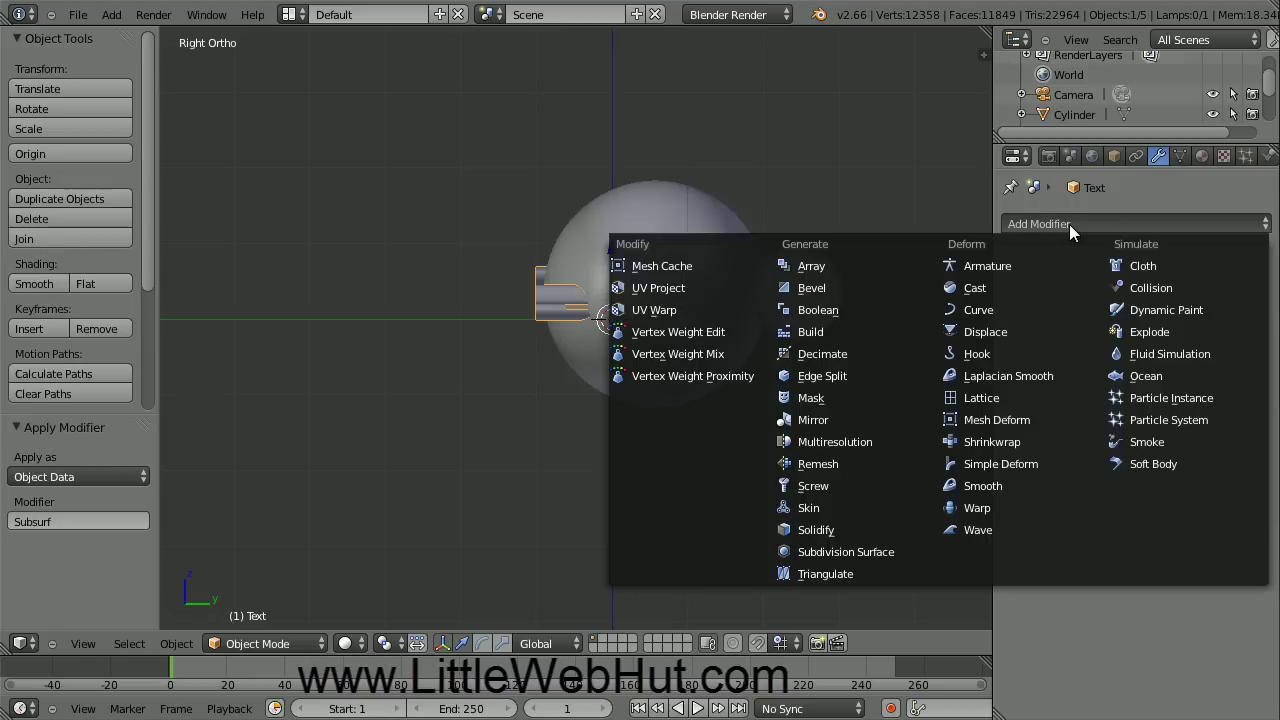
left_click(853, 309)
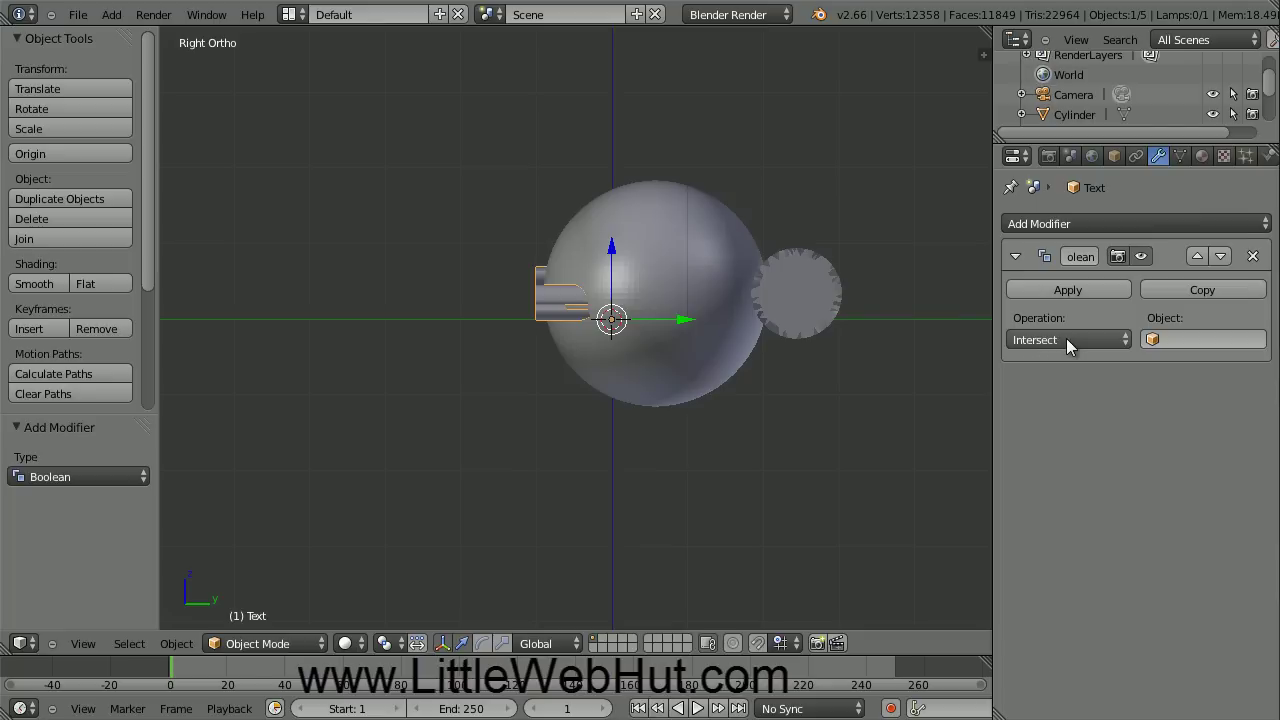
left_click(1193, 337)
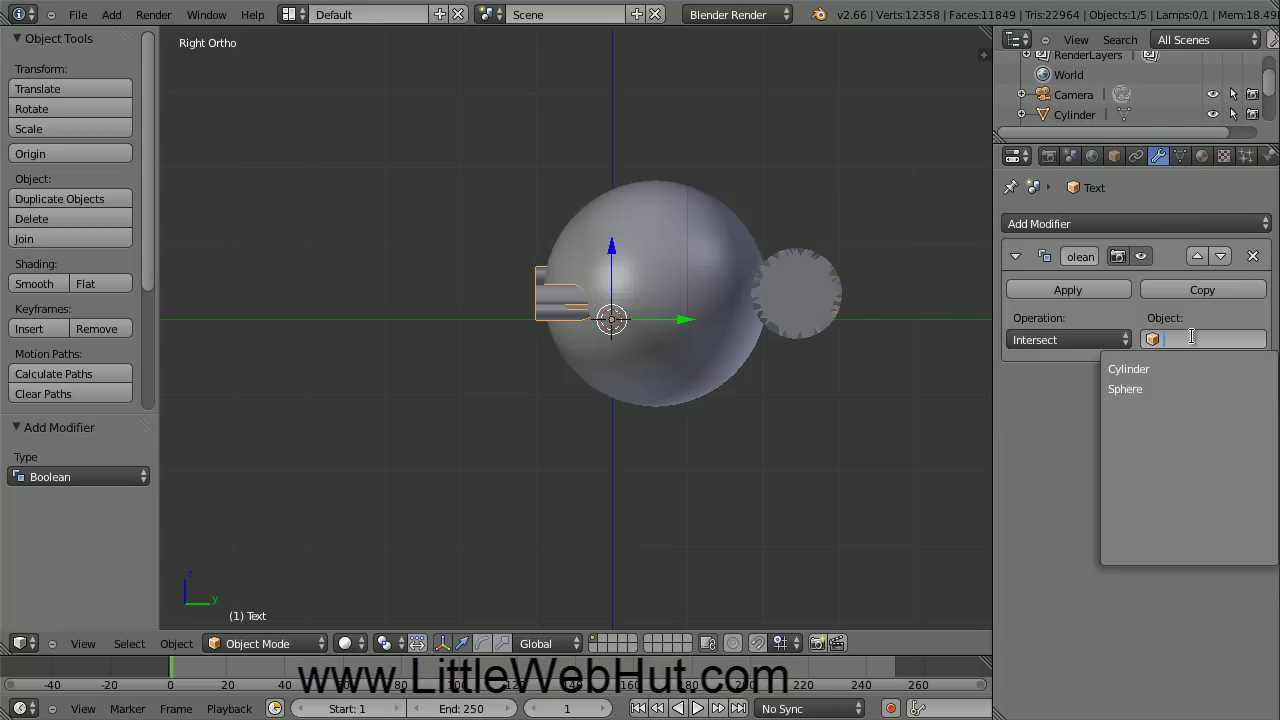
left_click(1160, 389)
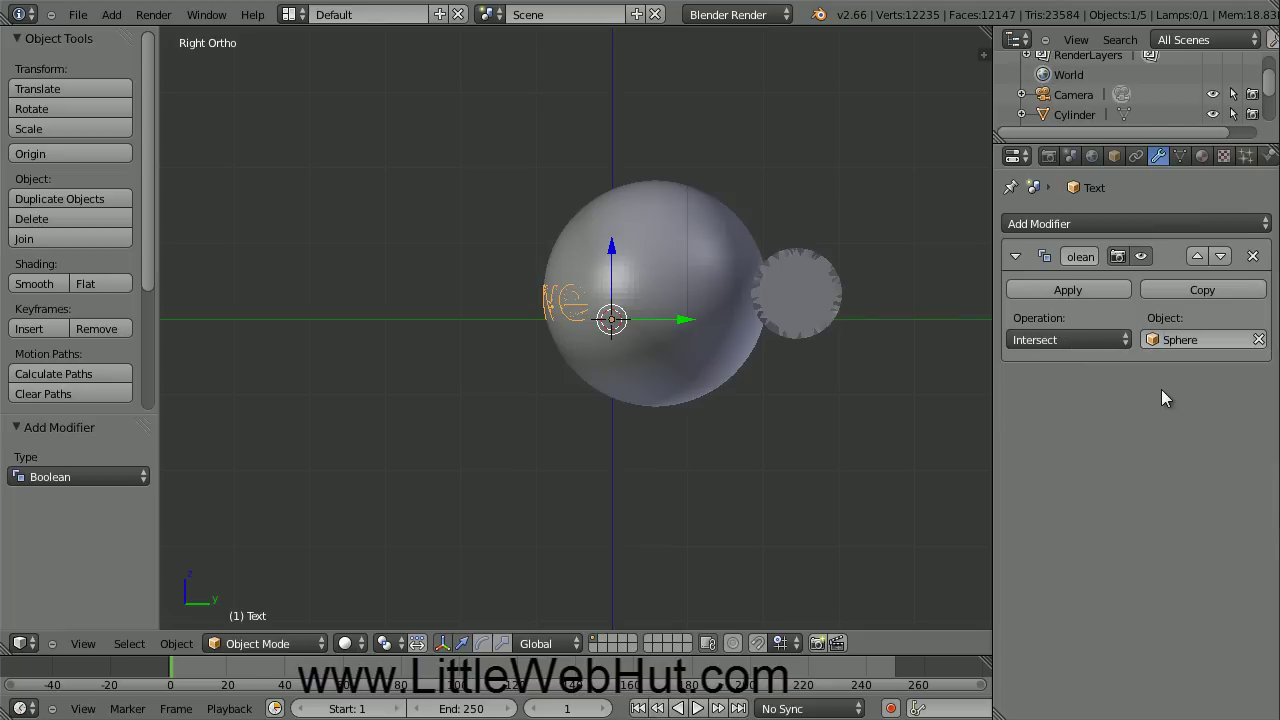
left_click(1077, 289)
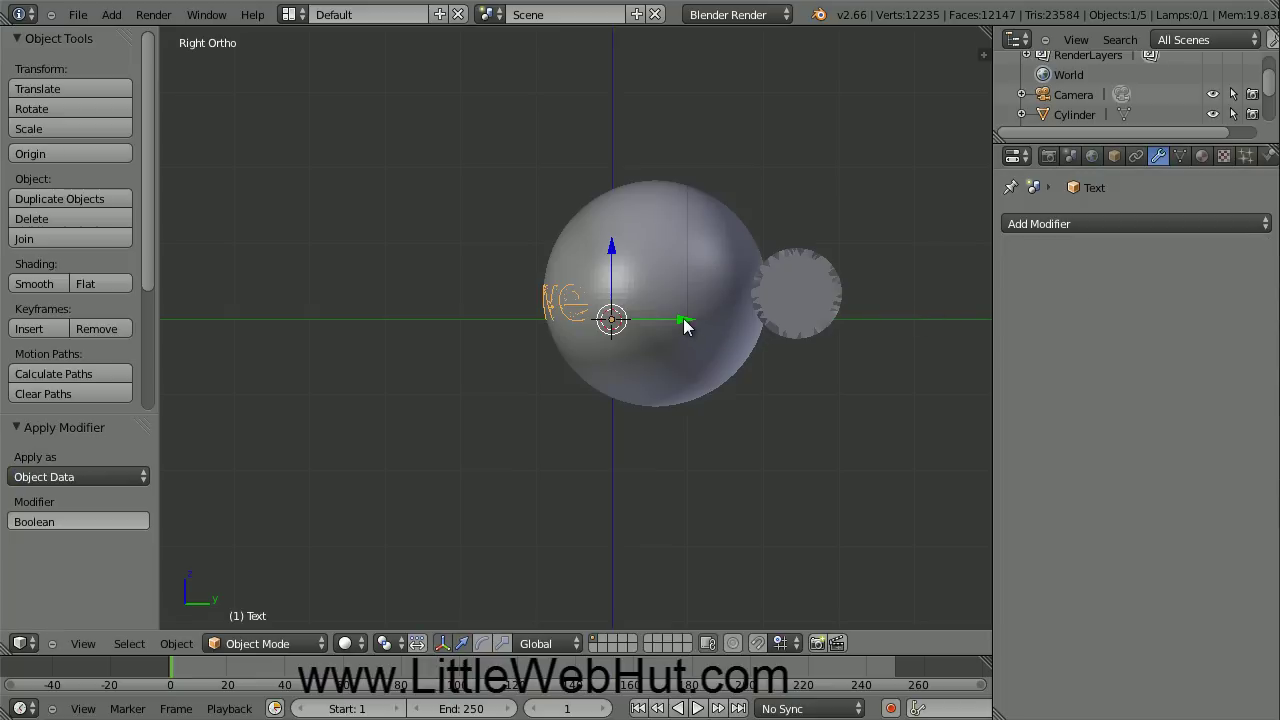
Step: Move the text about 0.34 units along negative Y to inspect its trimmed shape, and undo the move
key("g")
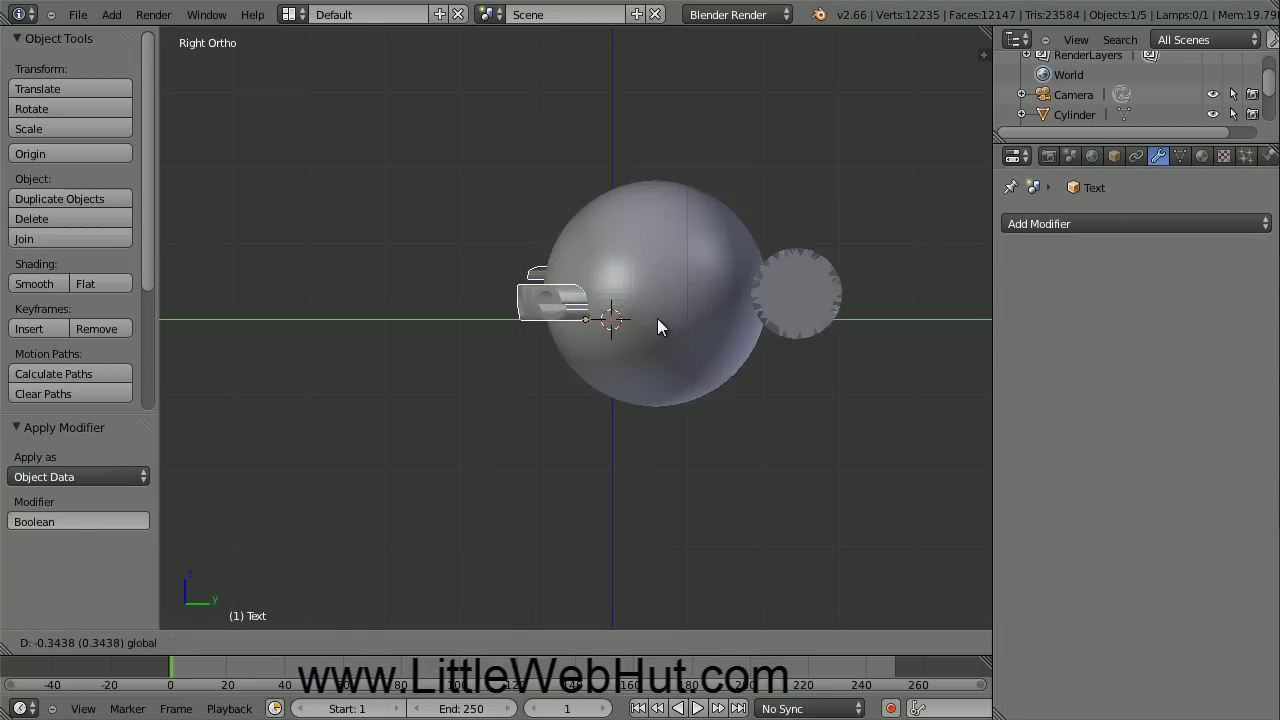
left_click(657, 318)
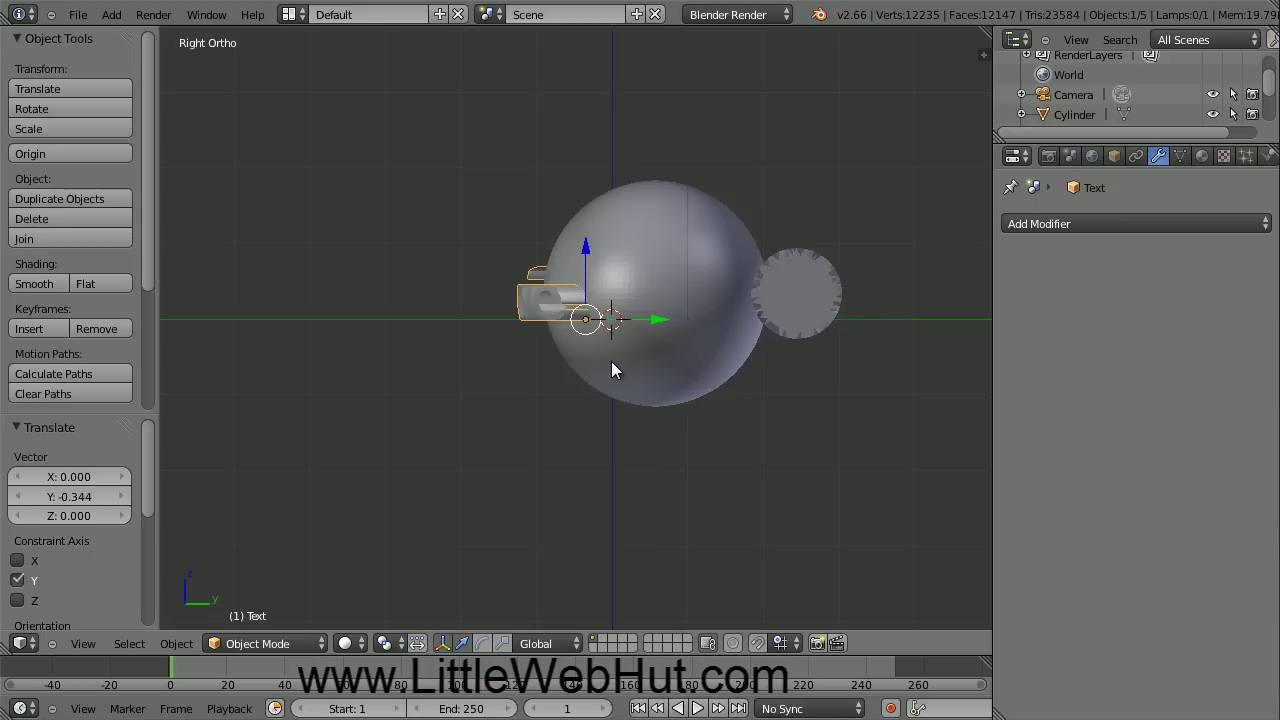
key("ctrl+z")
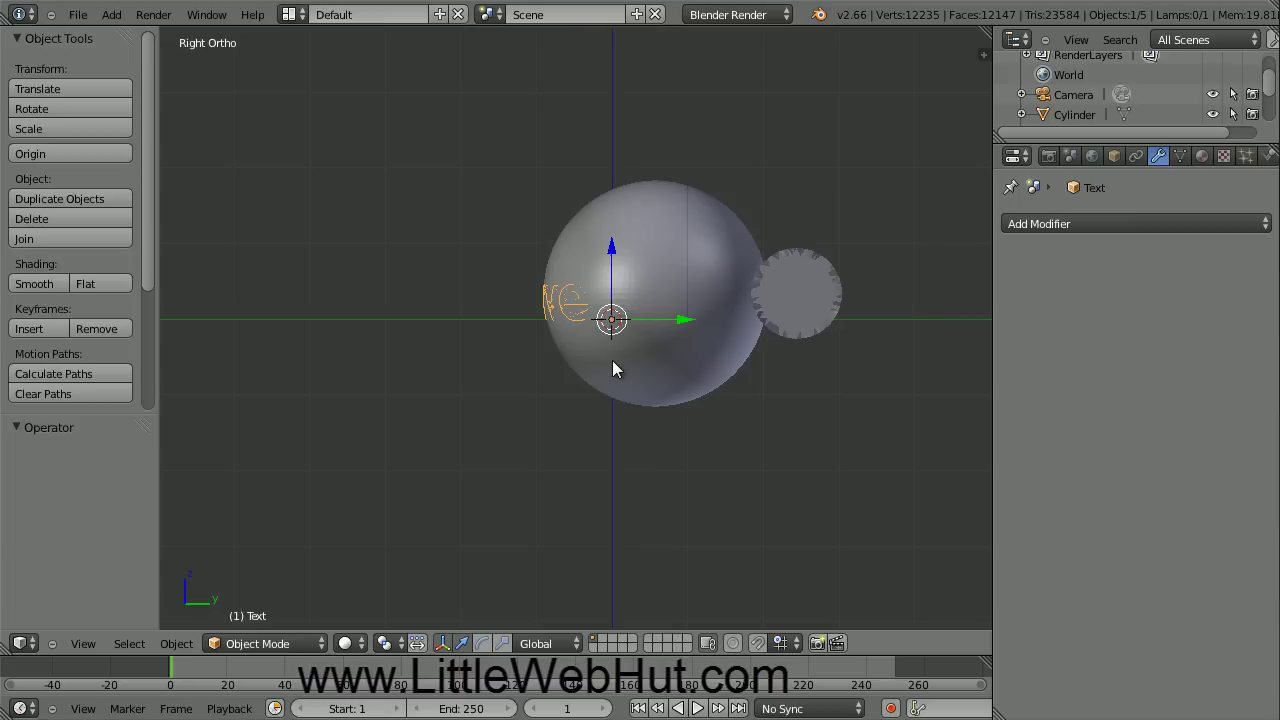
Step: Move the roughened cylinder about 3.17 units along negative Y over the text, and subtract it from the sphere with an applied Boolean Difference modifier
right_click(800, 296)
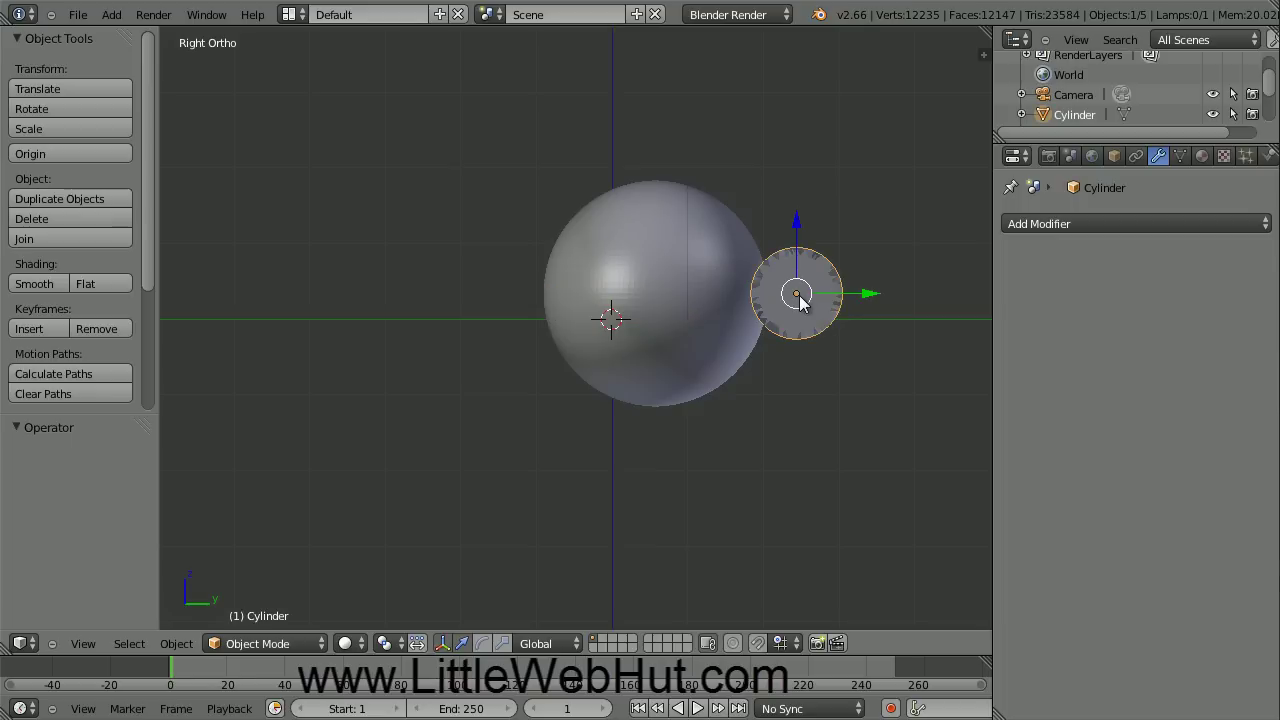
left_click_drag(871, 290, 631, 296)
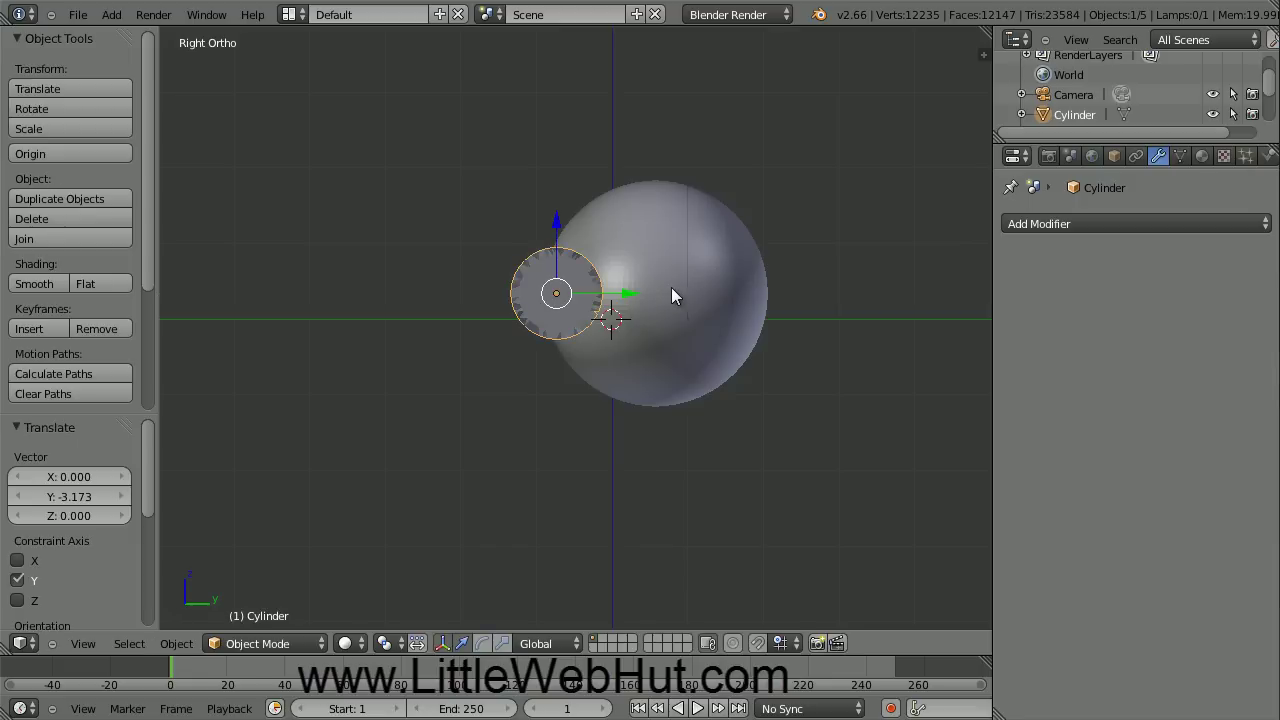
right_click(722, 274)
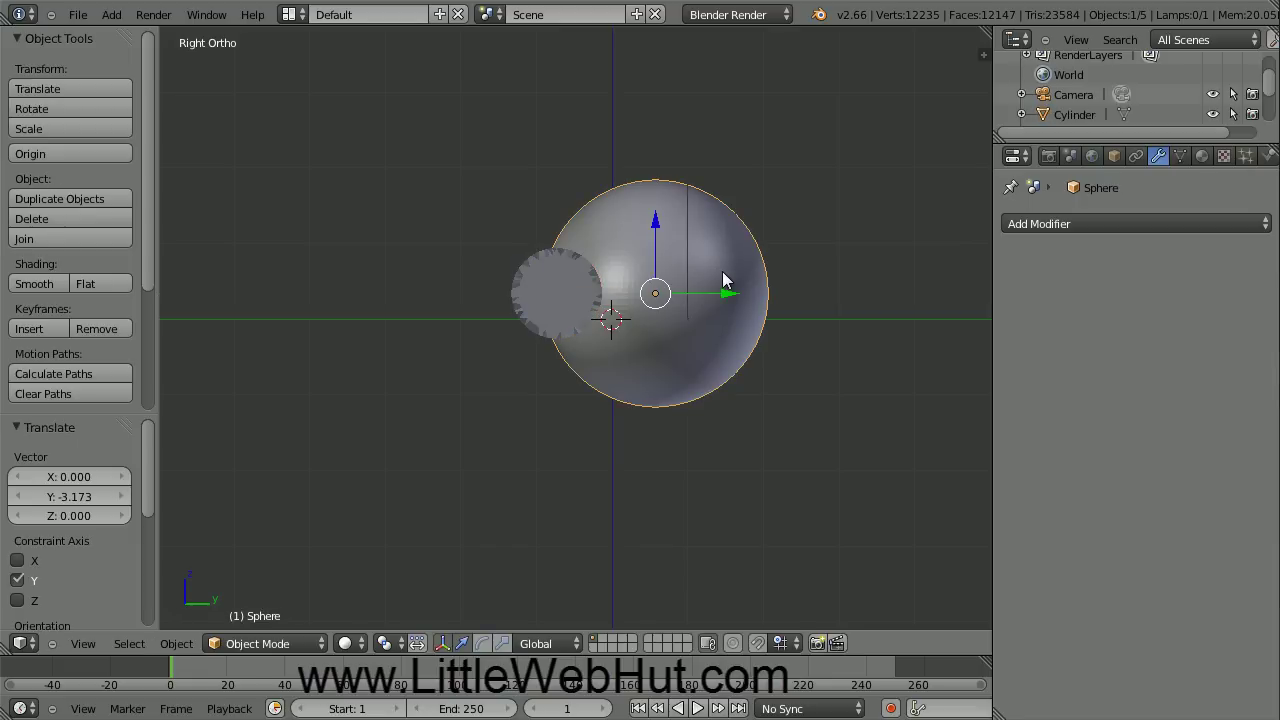
left_click(1053, 226)
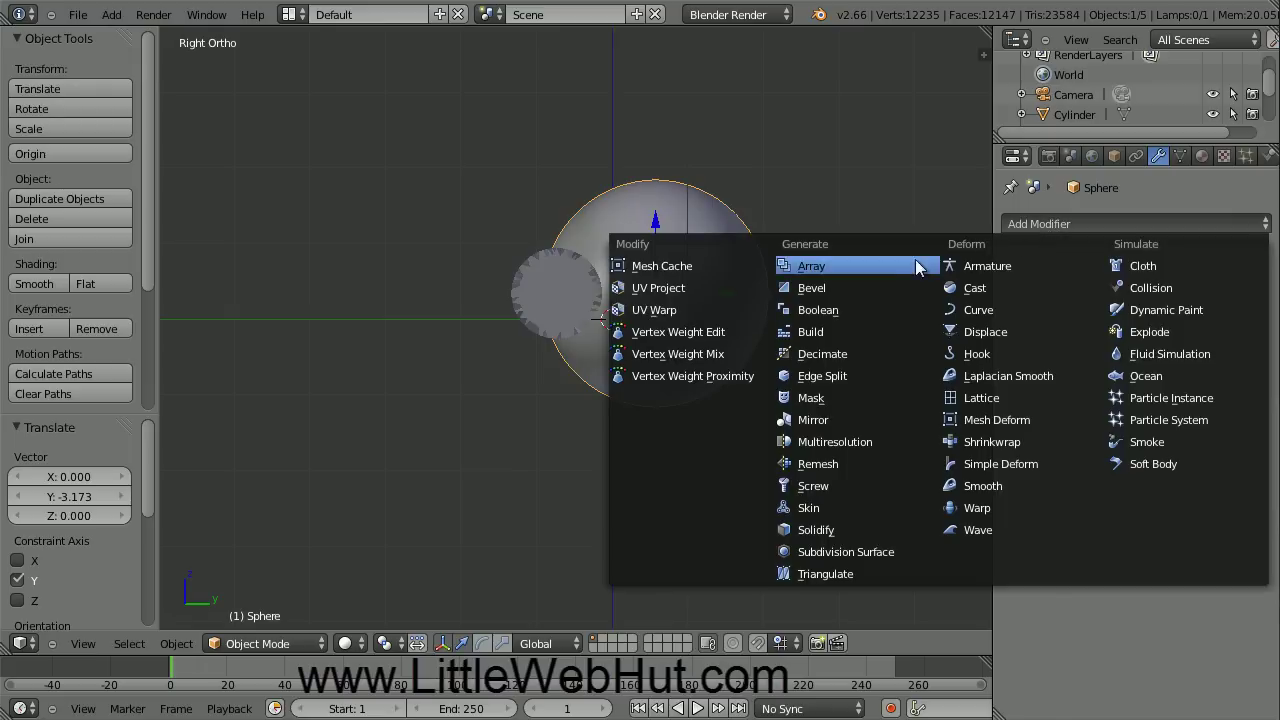
left_click(849, 310)
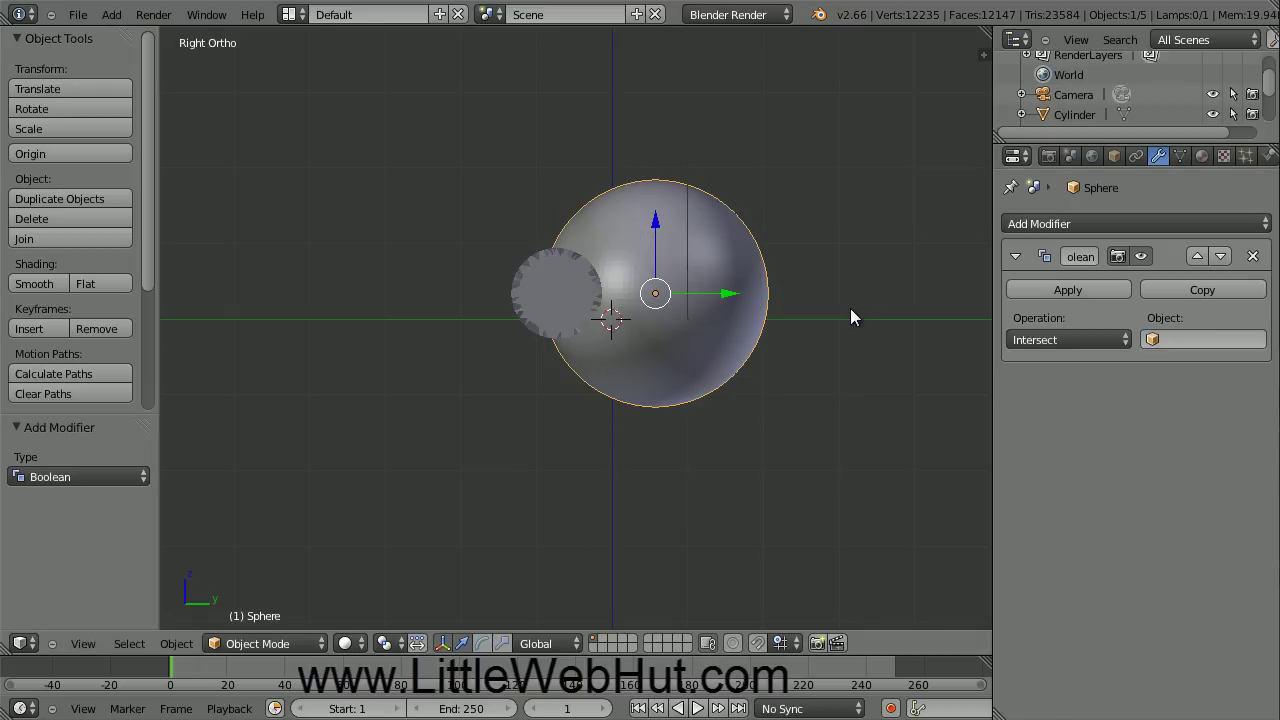
left_click(1066, 338)
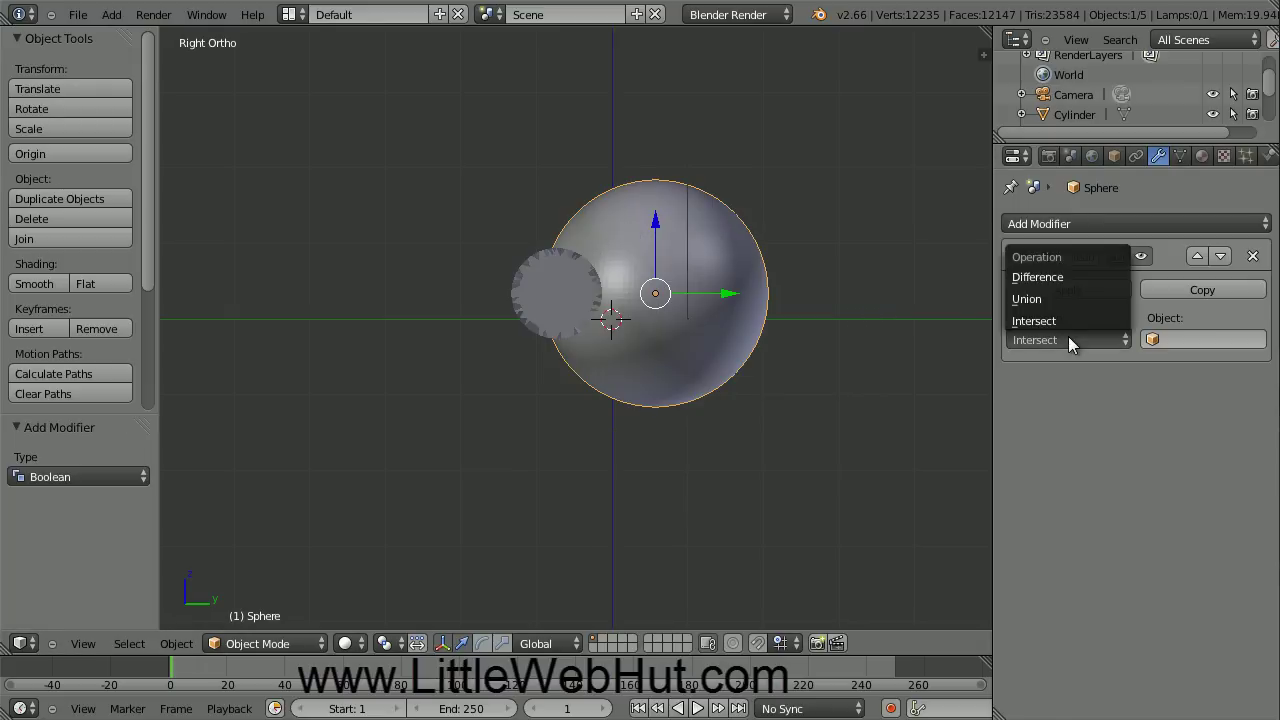
left_click(1079, 276)
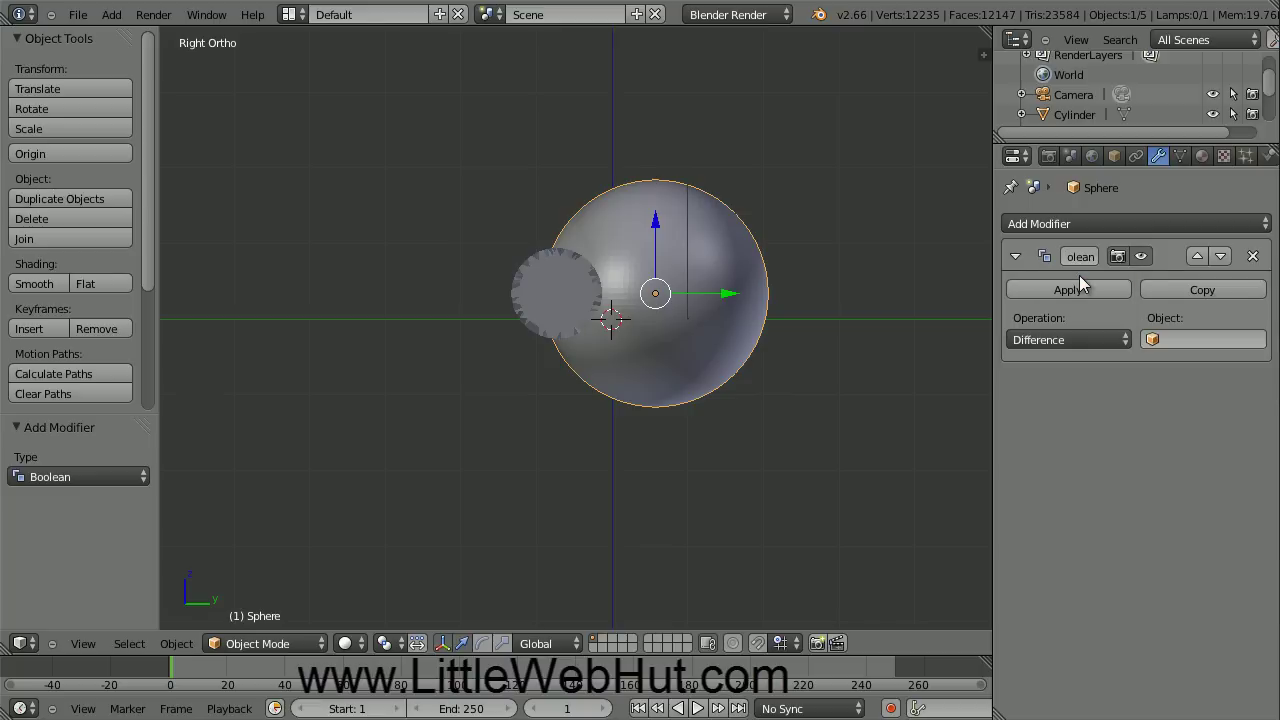
left_click(1201, 338)
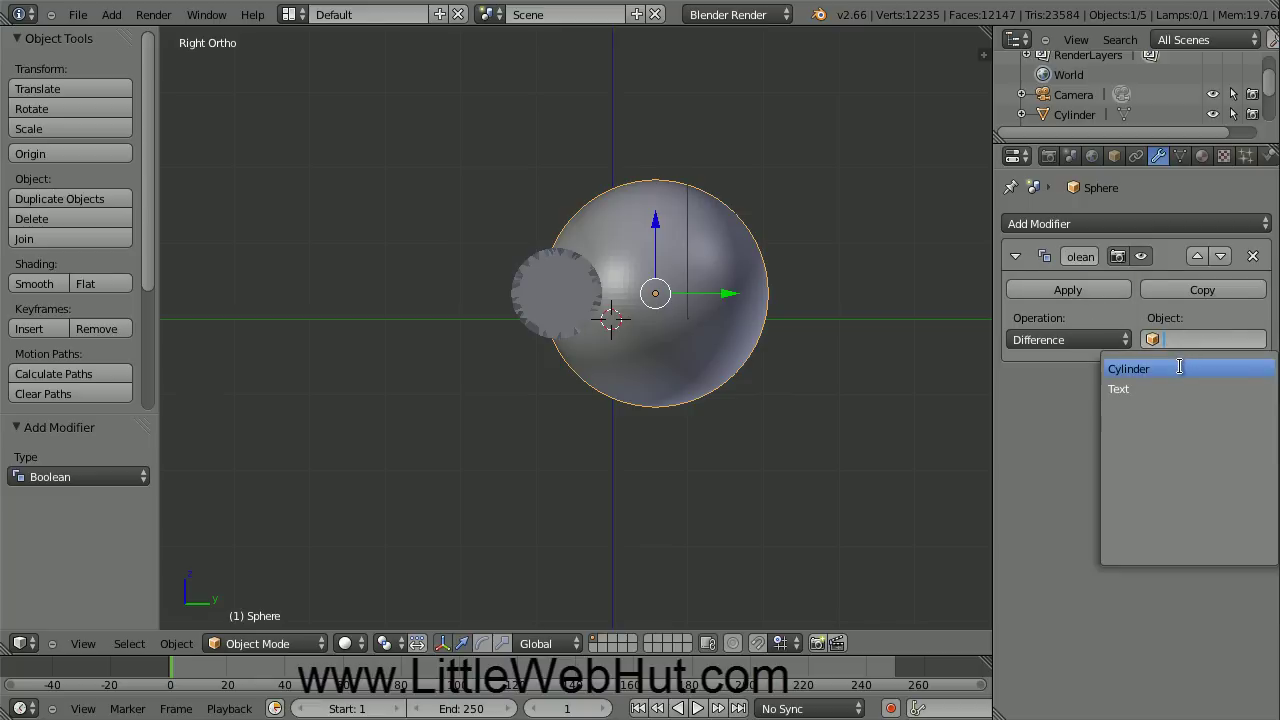
left_click(1181, 368)
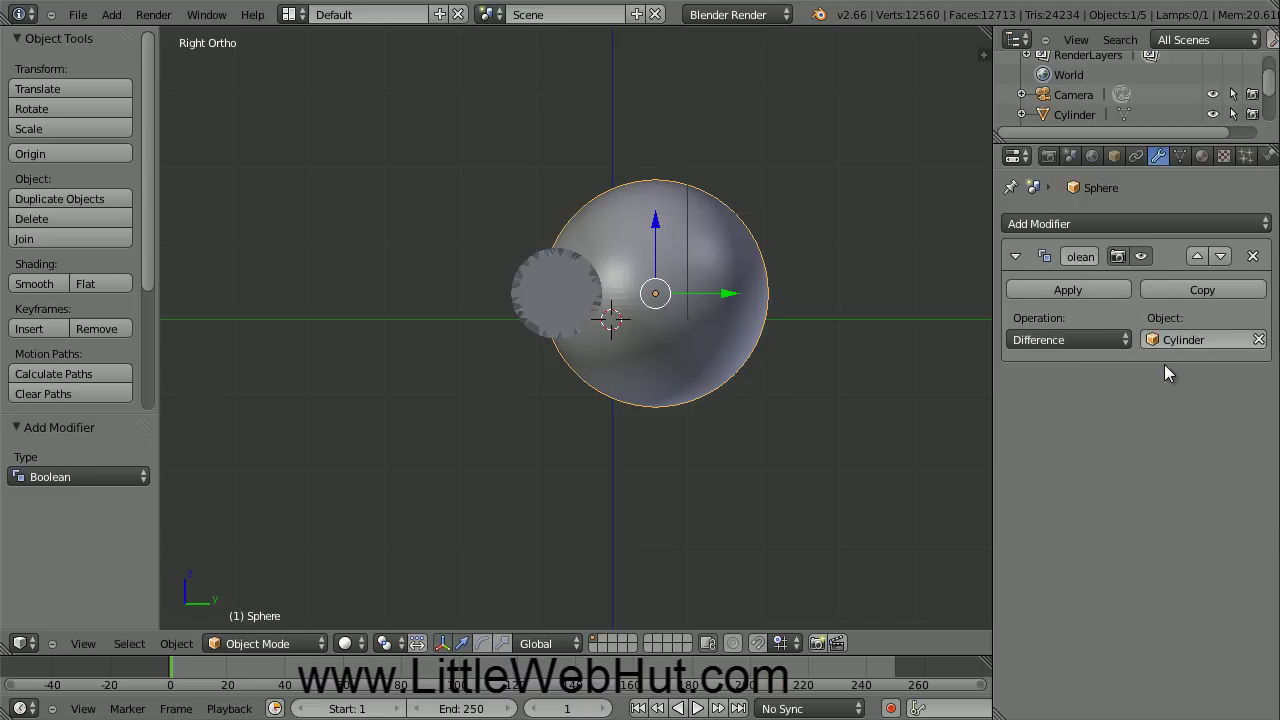
left_click(1081, 289)
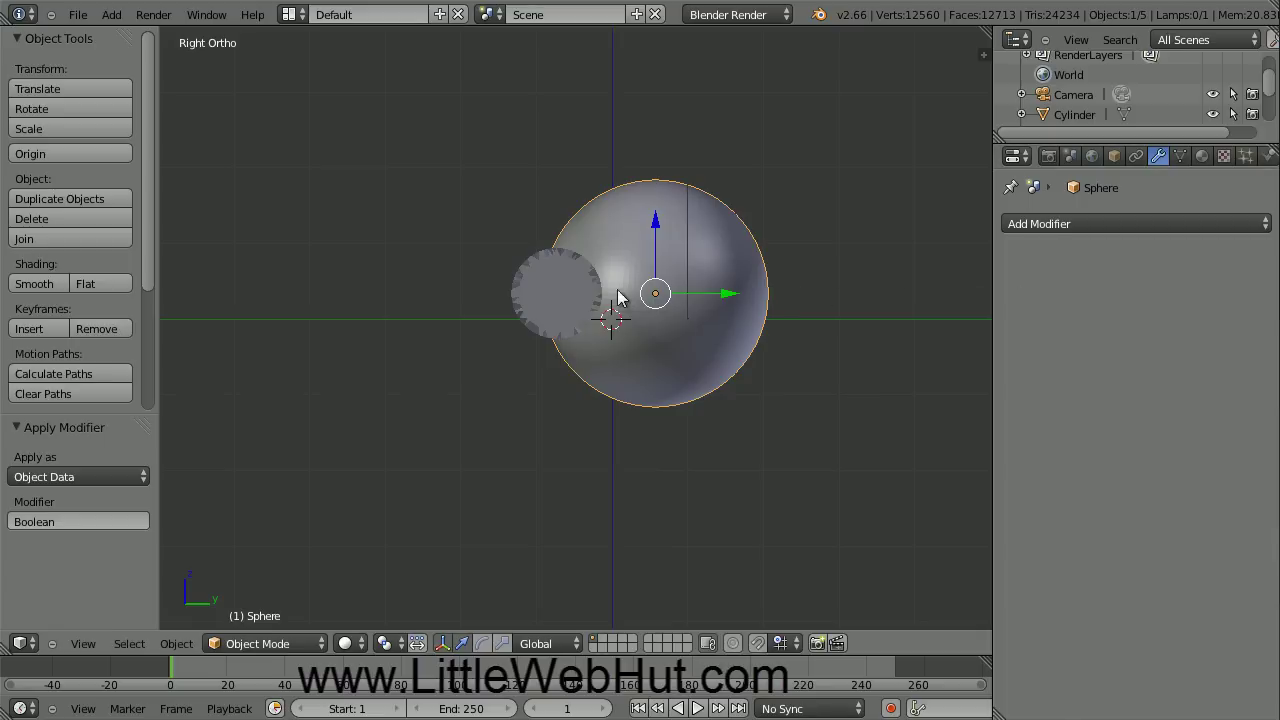
Step: Move the roughened cylinder about 2.29 units down along Z to expose the carving, and delete the cylinder
right_click(556, 289)
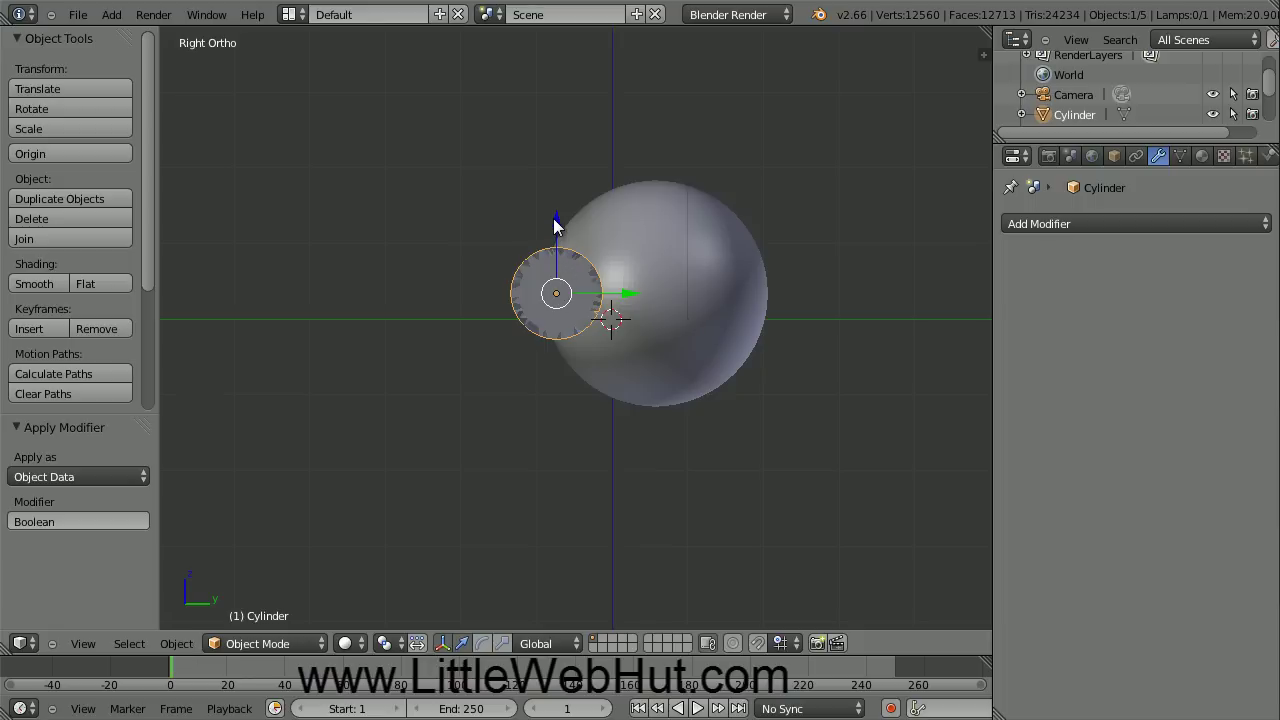
left_click_drag(553, 218, 535, 391)
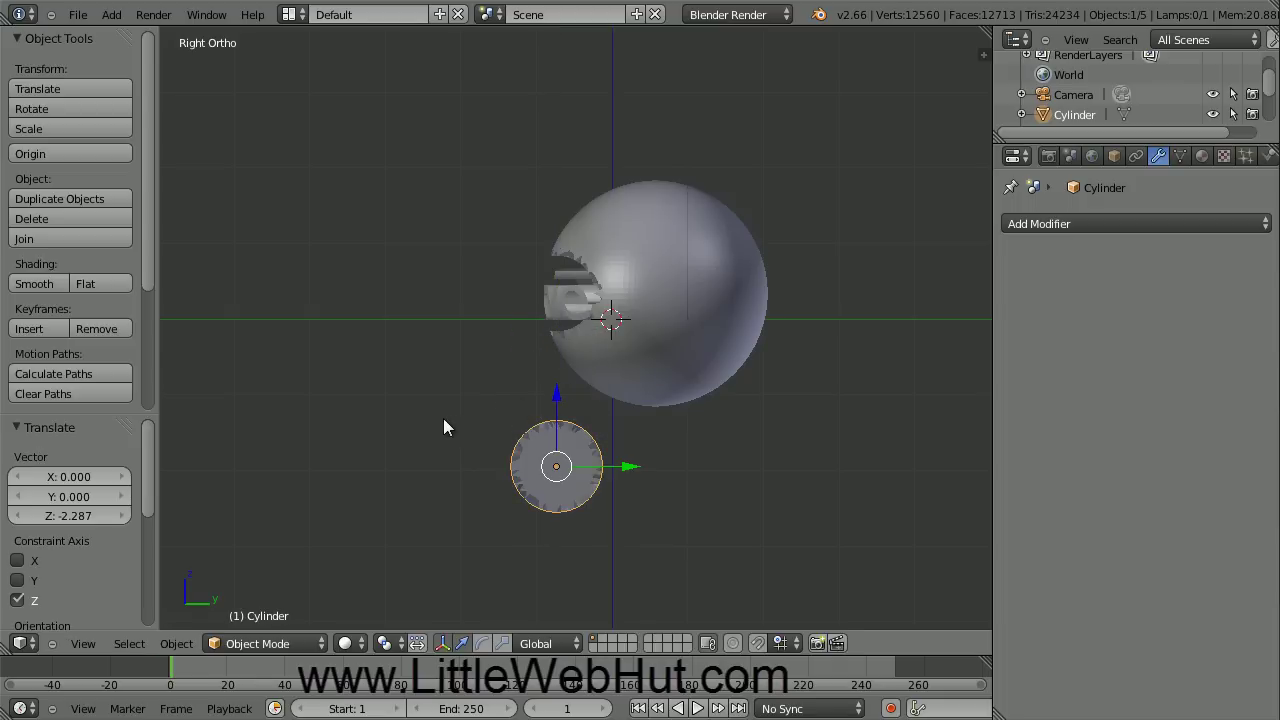
middle_click_drag(444, 420, 623, 446)
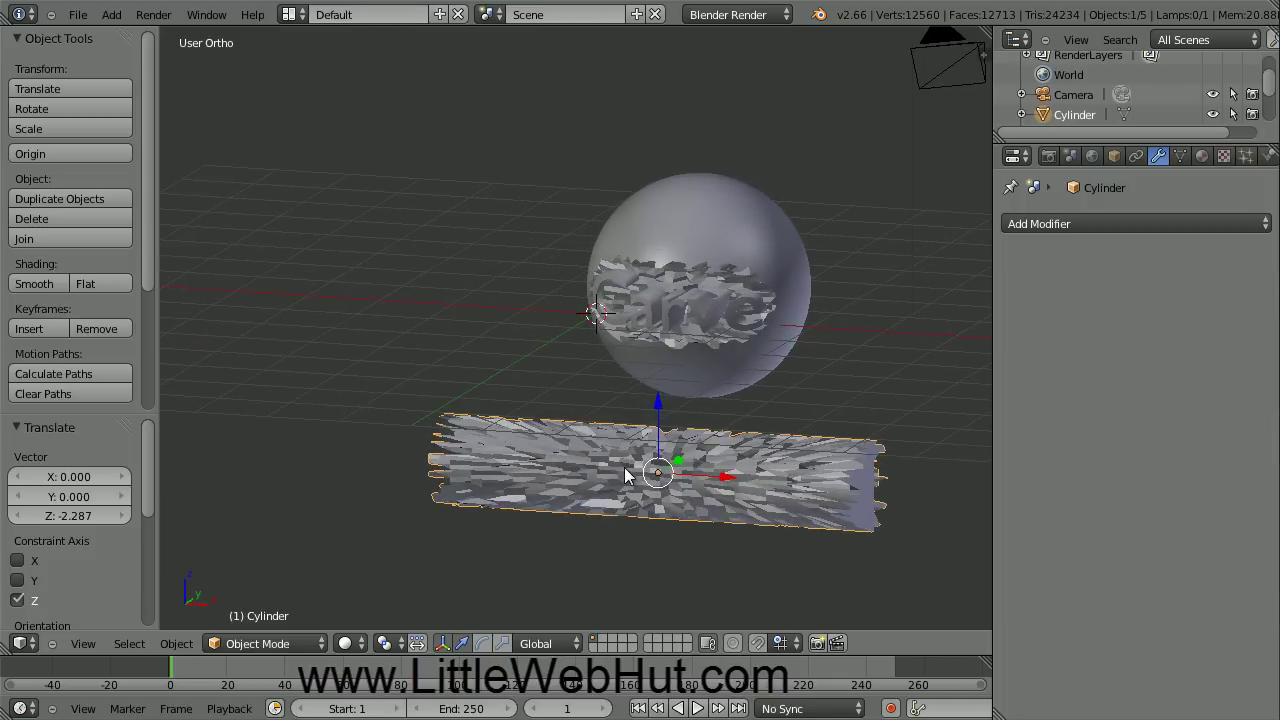
key("x")
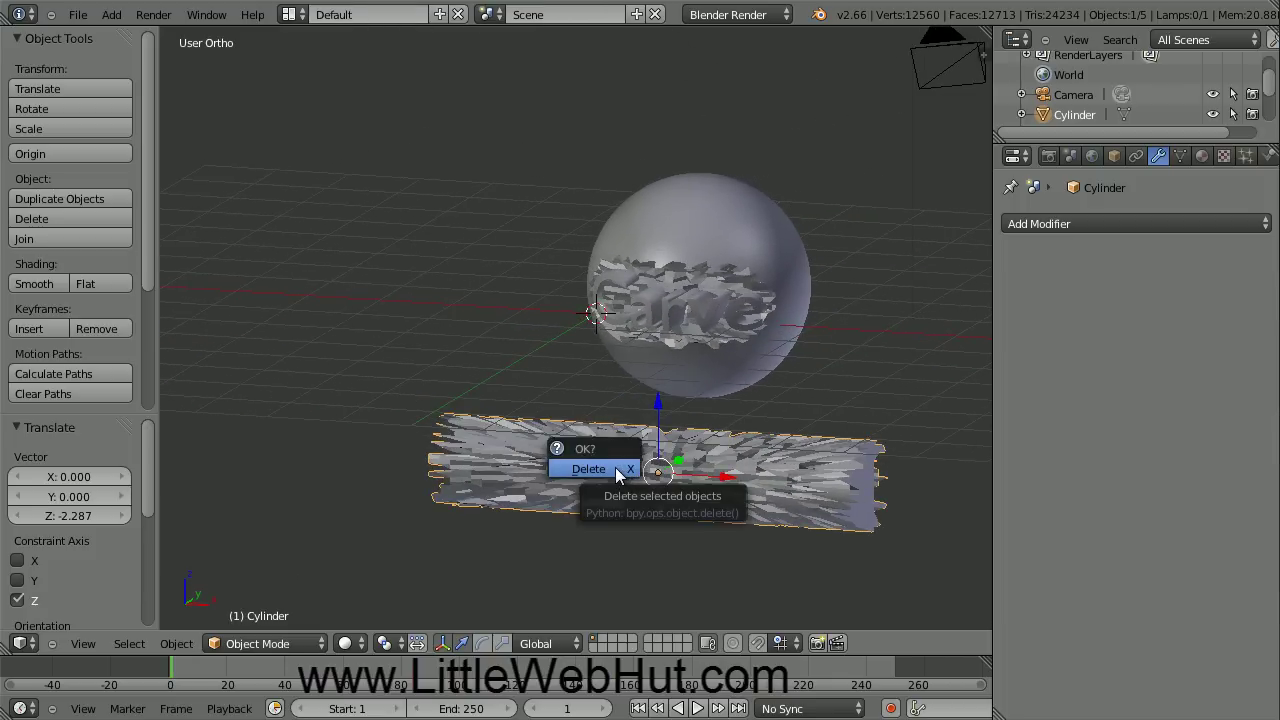
left_click(616, 469)
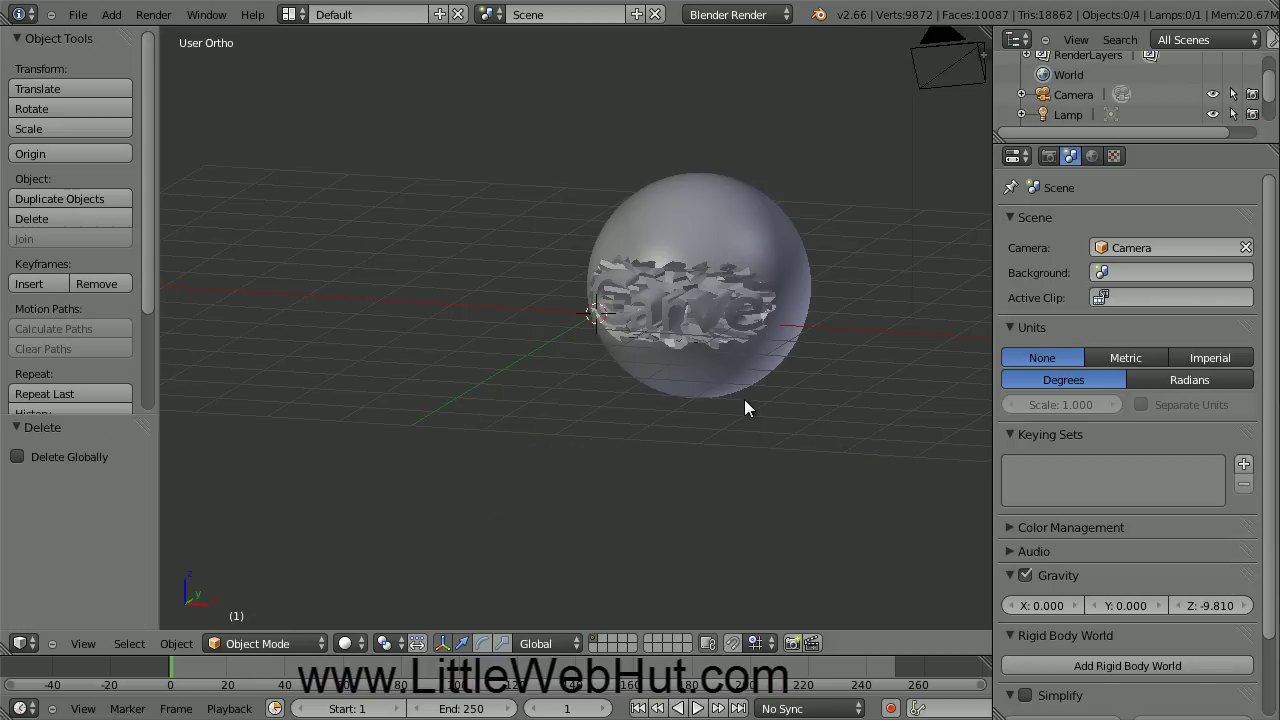
Step: Shade the carved sphere smooth and add an Edge Split modifier with a 30° split angle to it
scroll(748, 420, "up", 2)
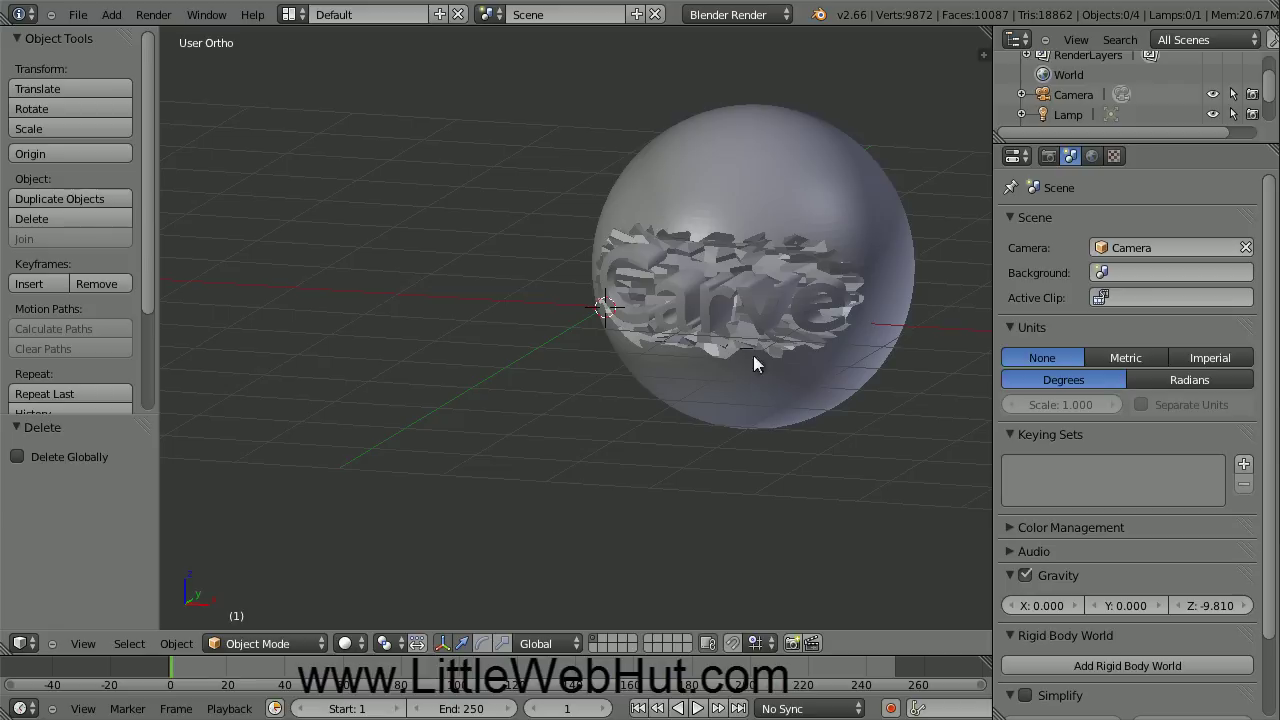
right_click(776, 185)
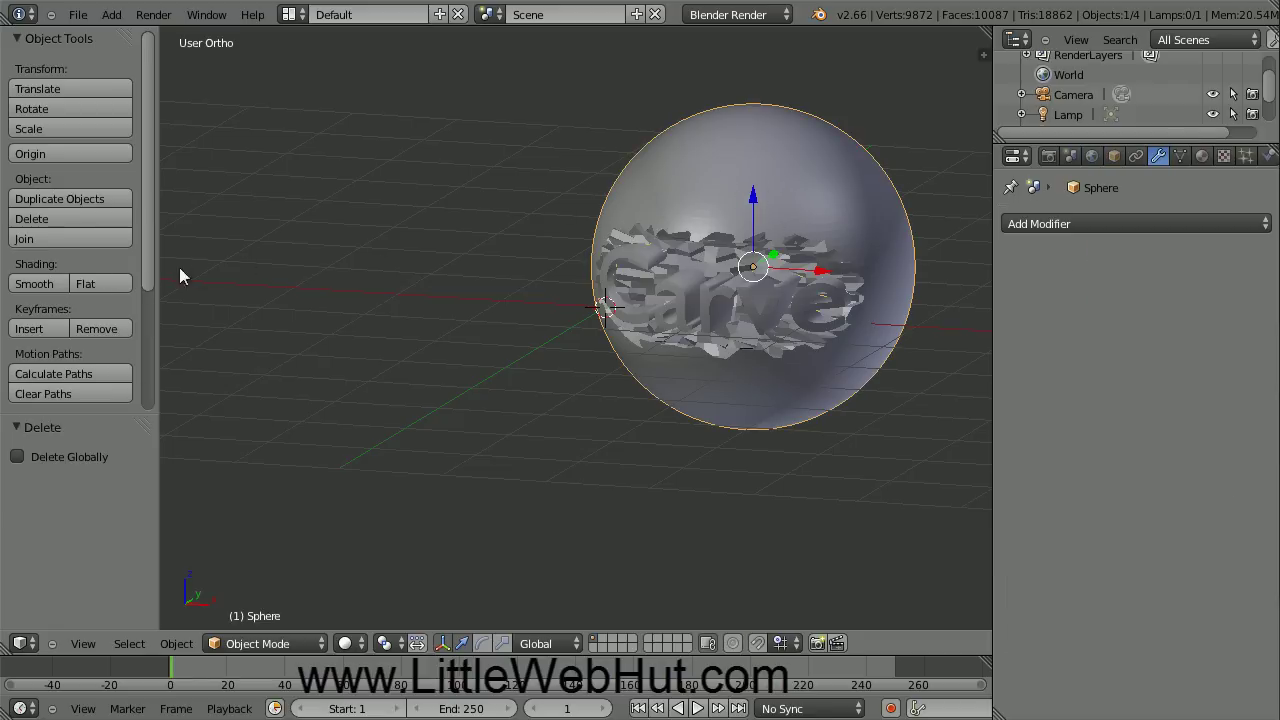
left_click(44, 285)
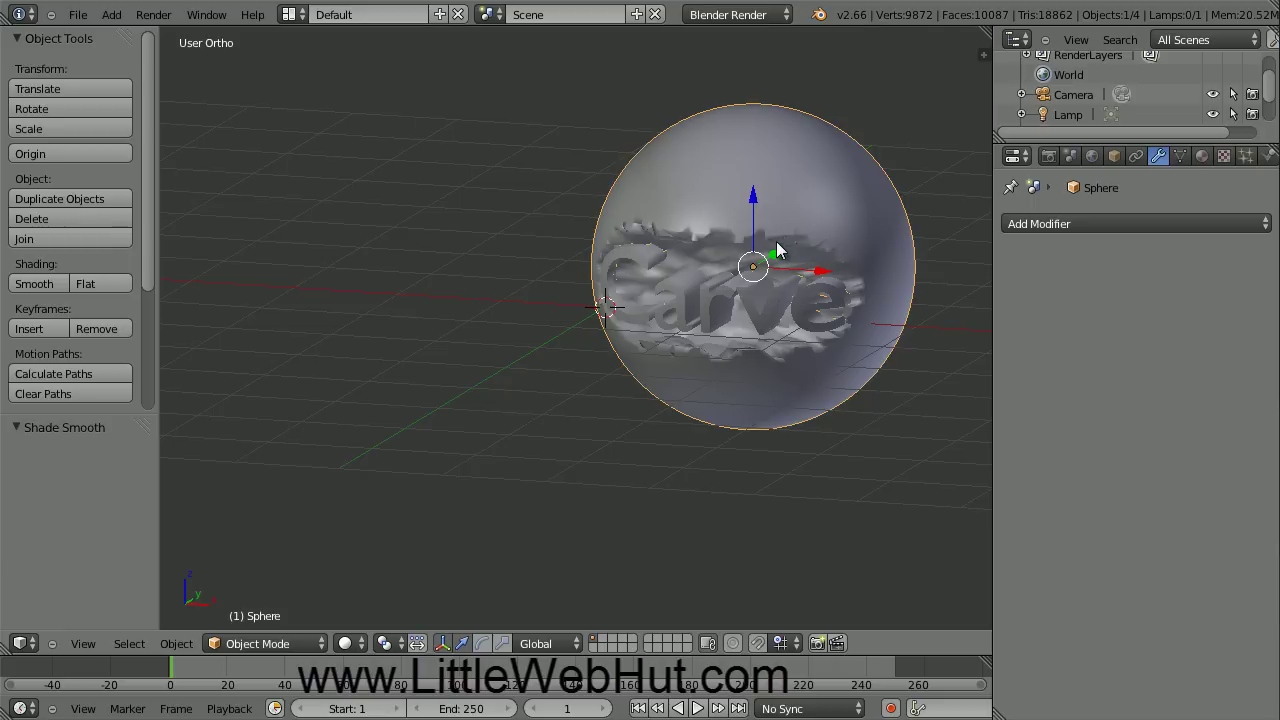
left_click(1089, 223)
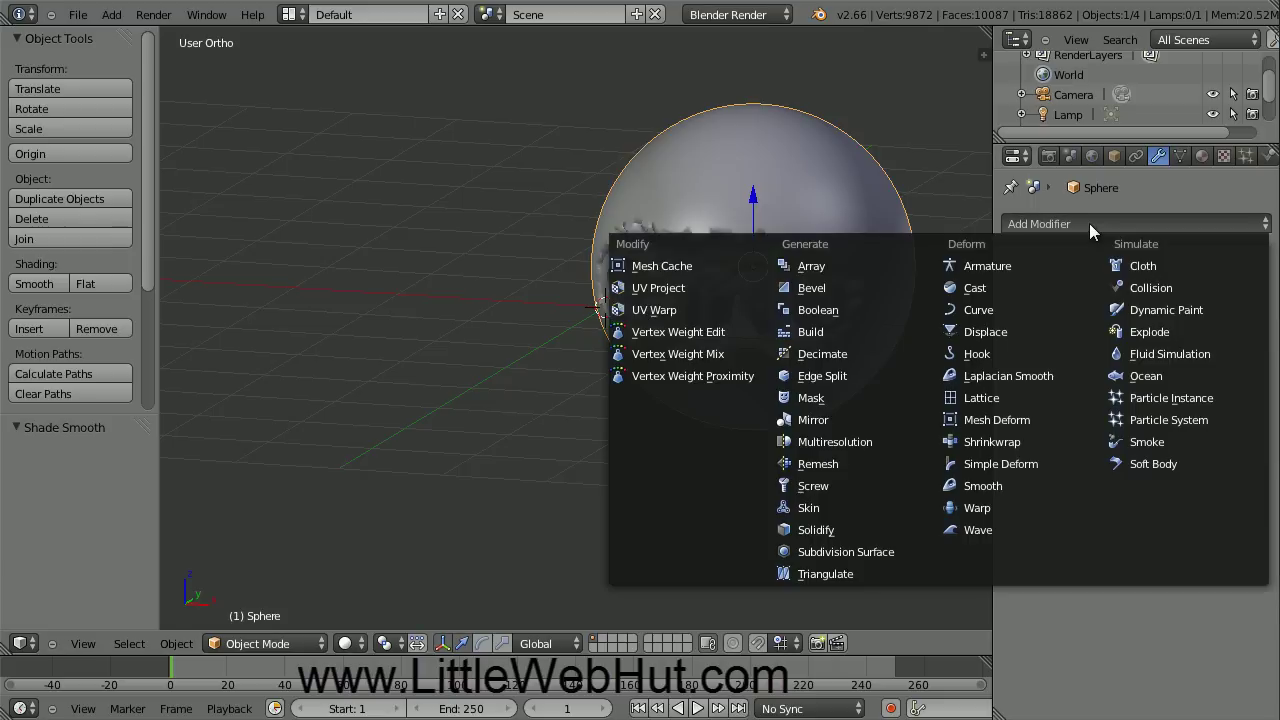
left_click(862, 374)
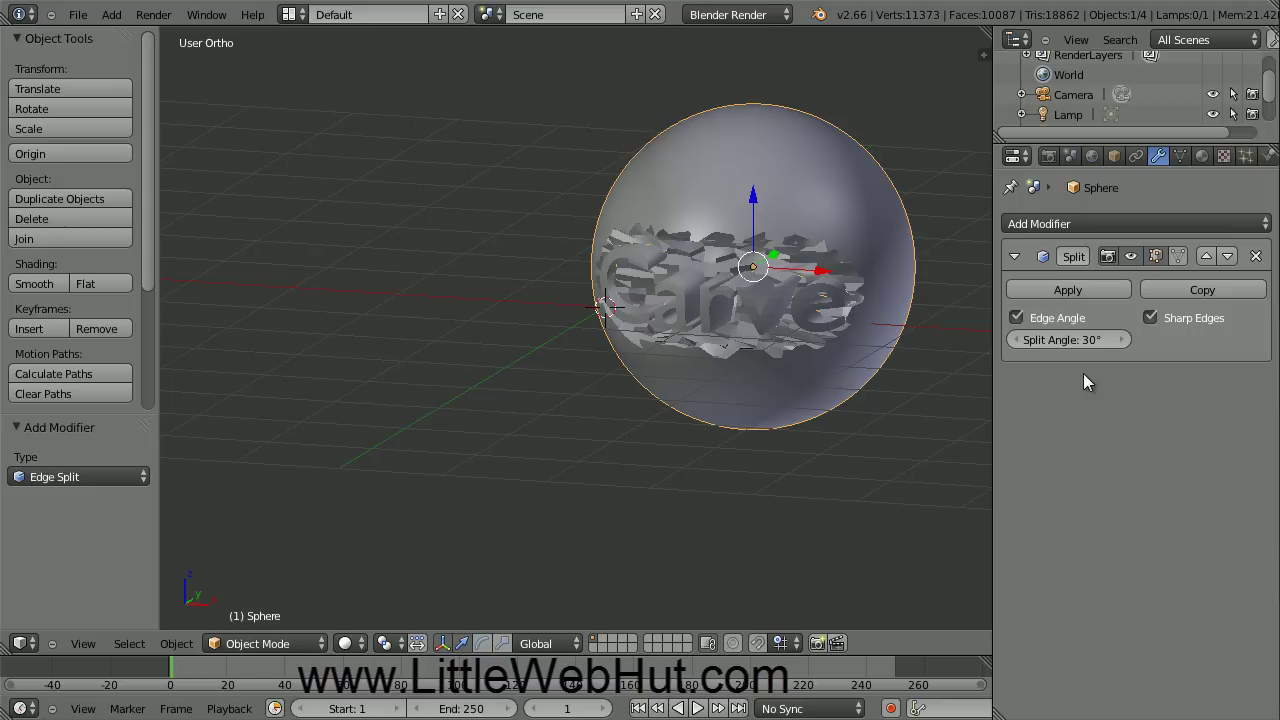
Step: Shade the Carve text smooth and add an Edge Split modifier with a 30° split angle to it
right_click(771, 313)
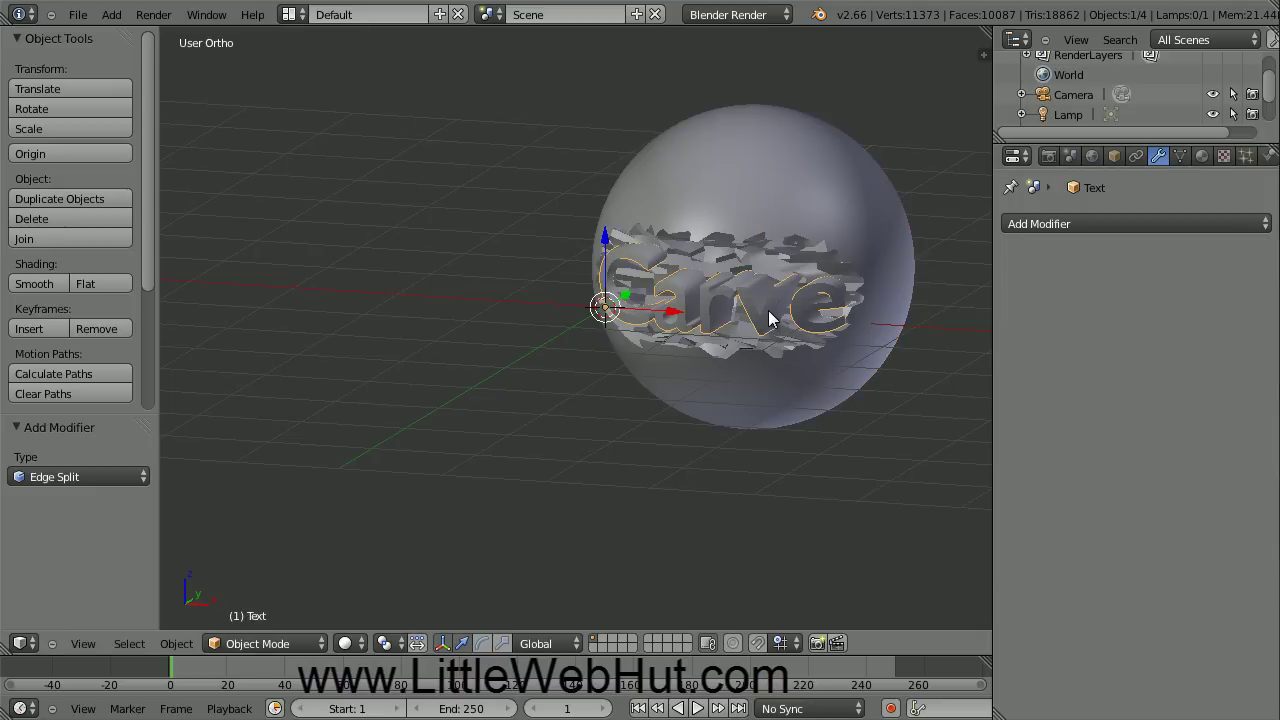
left_click(33, 284)
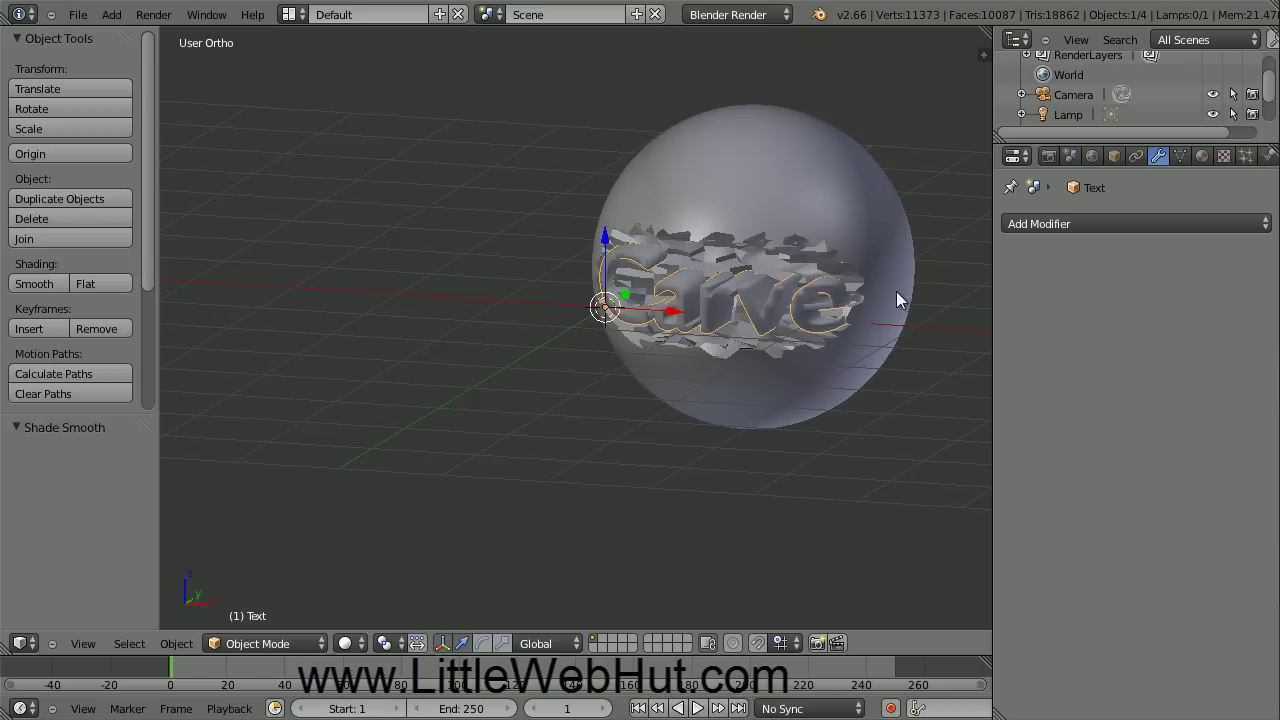
left_click(1062, 224)
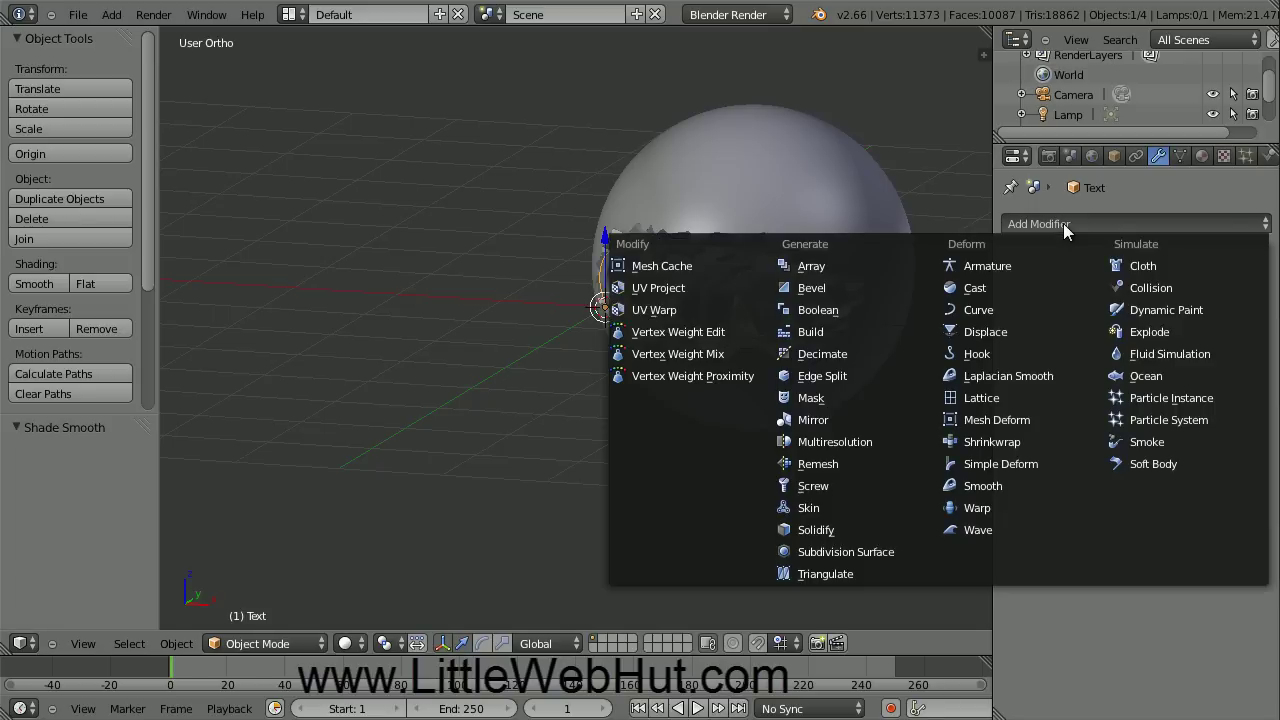
left_click(857, 376)
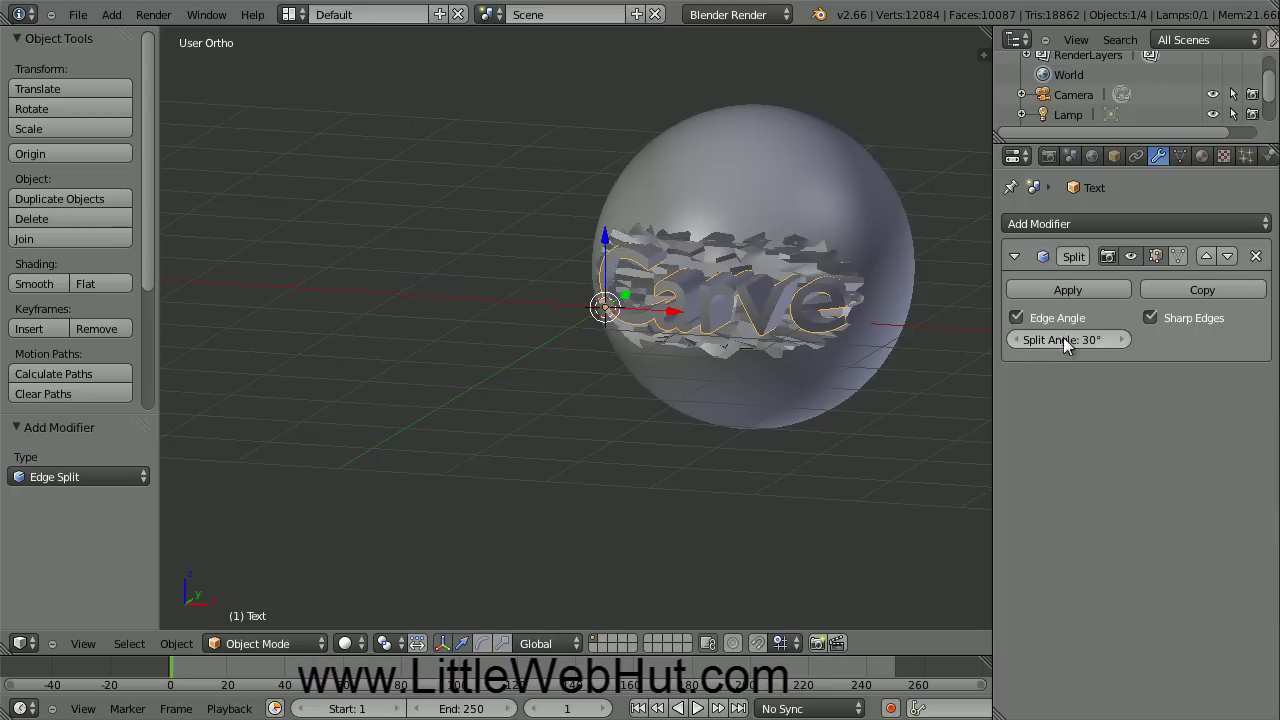
Step: Create a new material for the text and switch the render engine to Cycles Render
left_click(1202, 156)
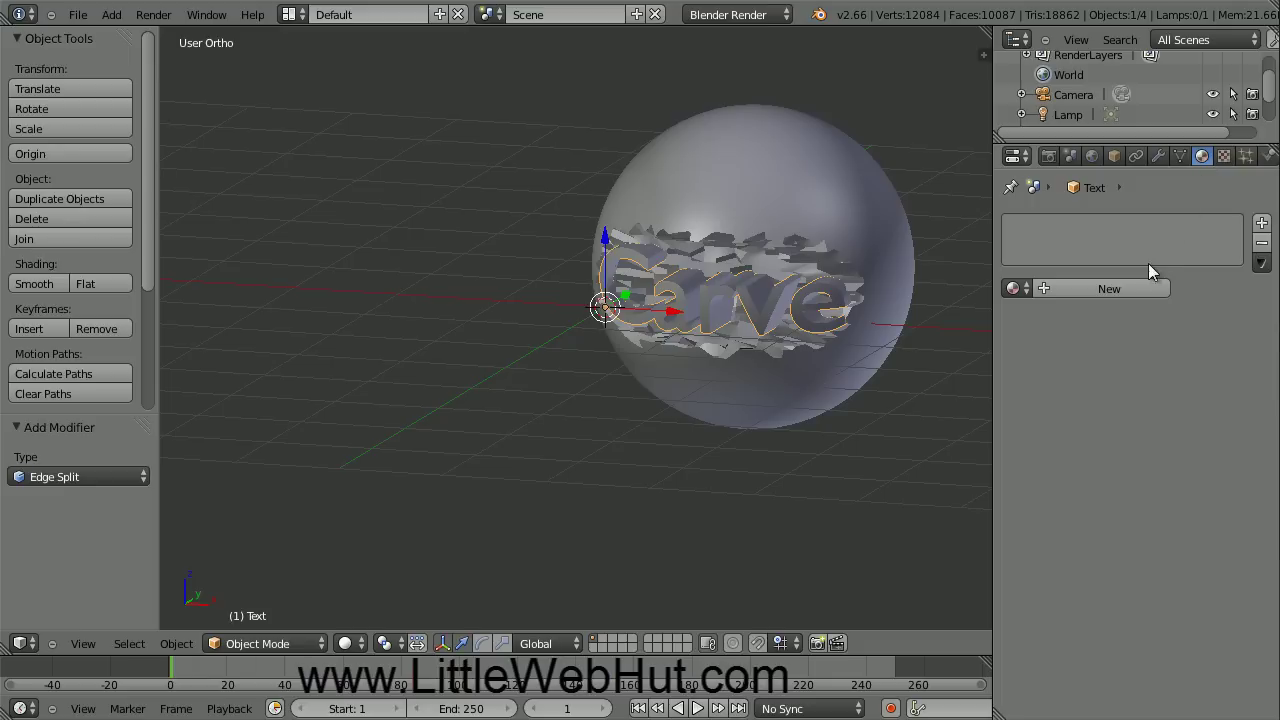
left_click(1099, 288)
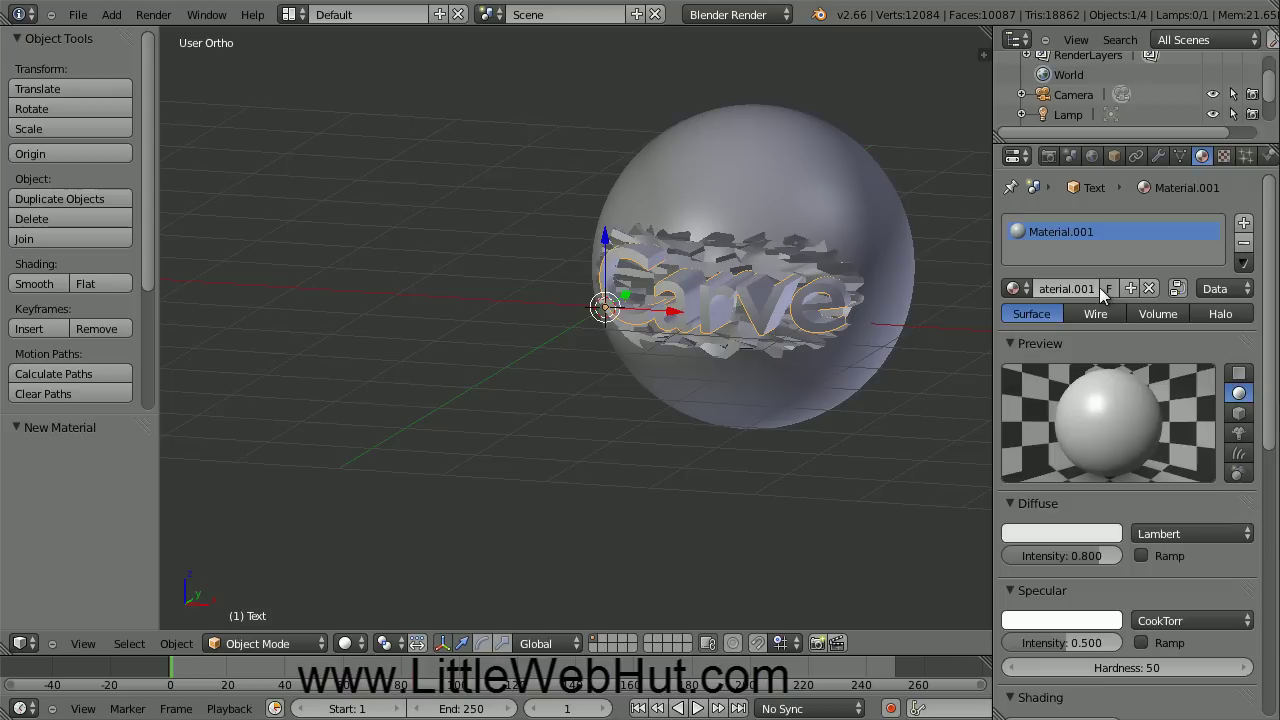
left_click(786, 14)
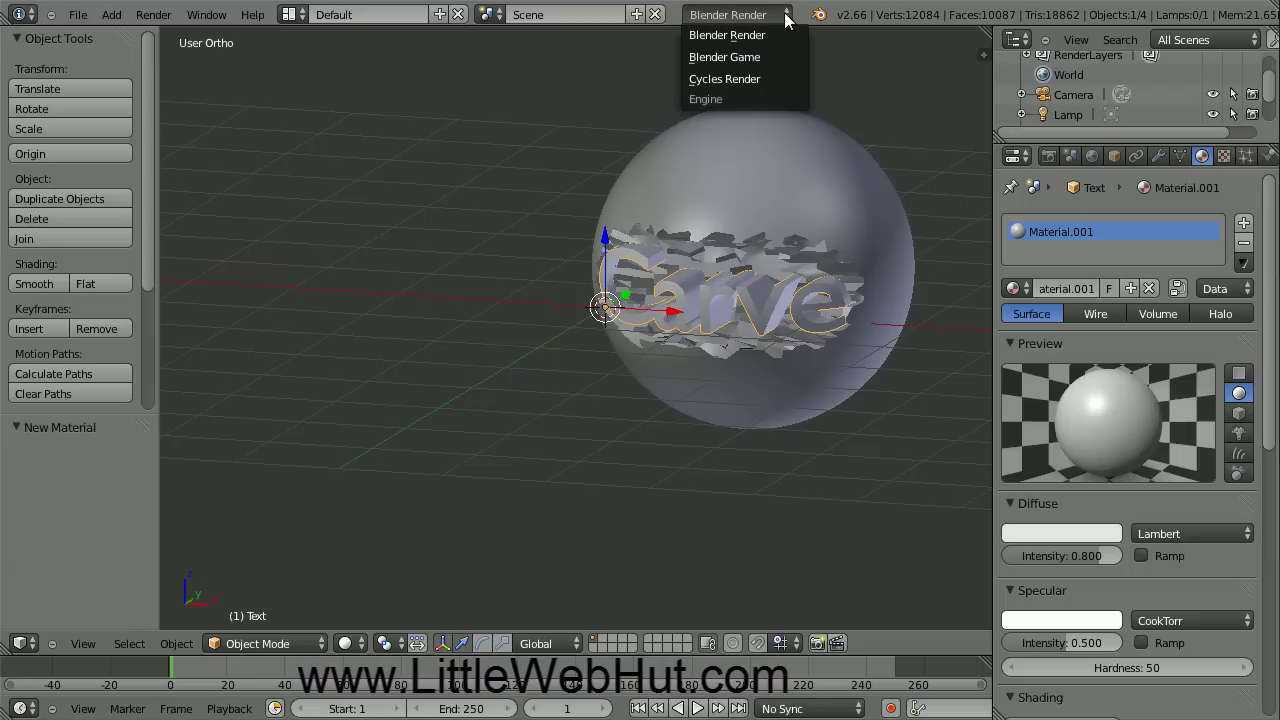
left_click(783, 78)
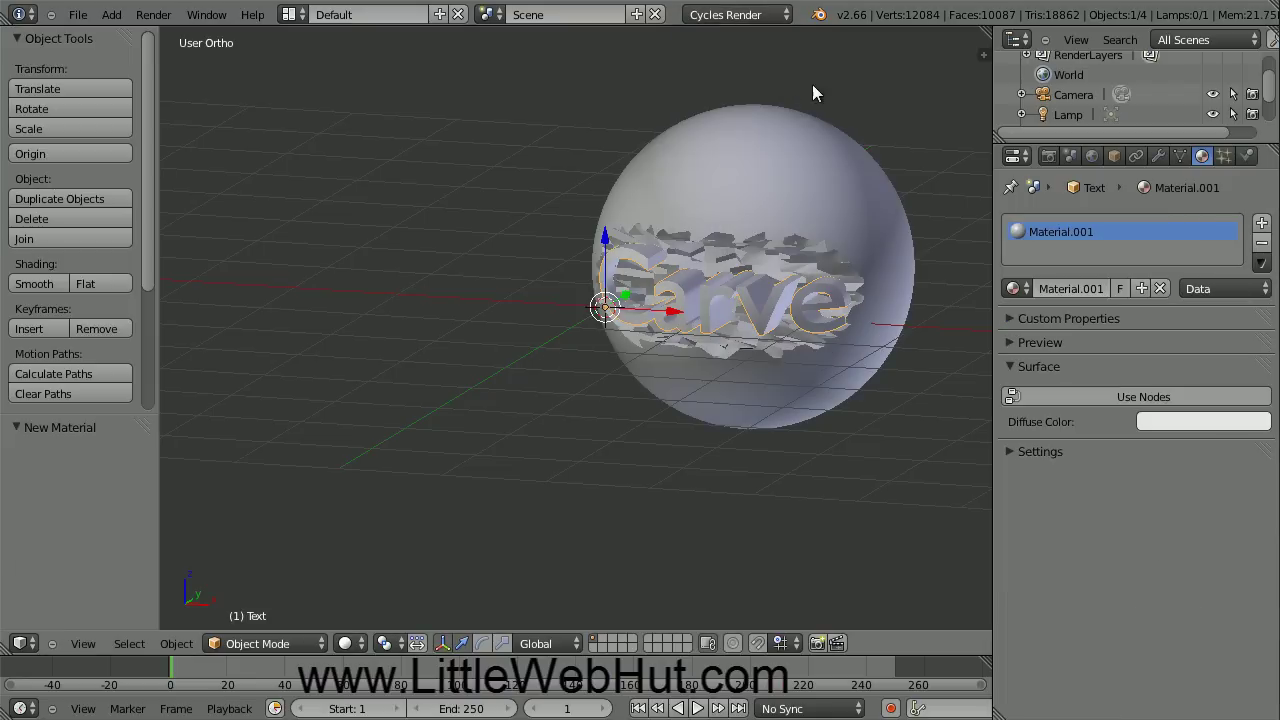
Step: Give the text's material a node-based Diffuse BSDF surface in golden yellow, and rename the material "yellow"
left_click(1102, 398)
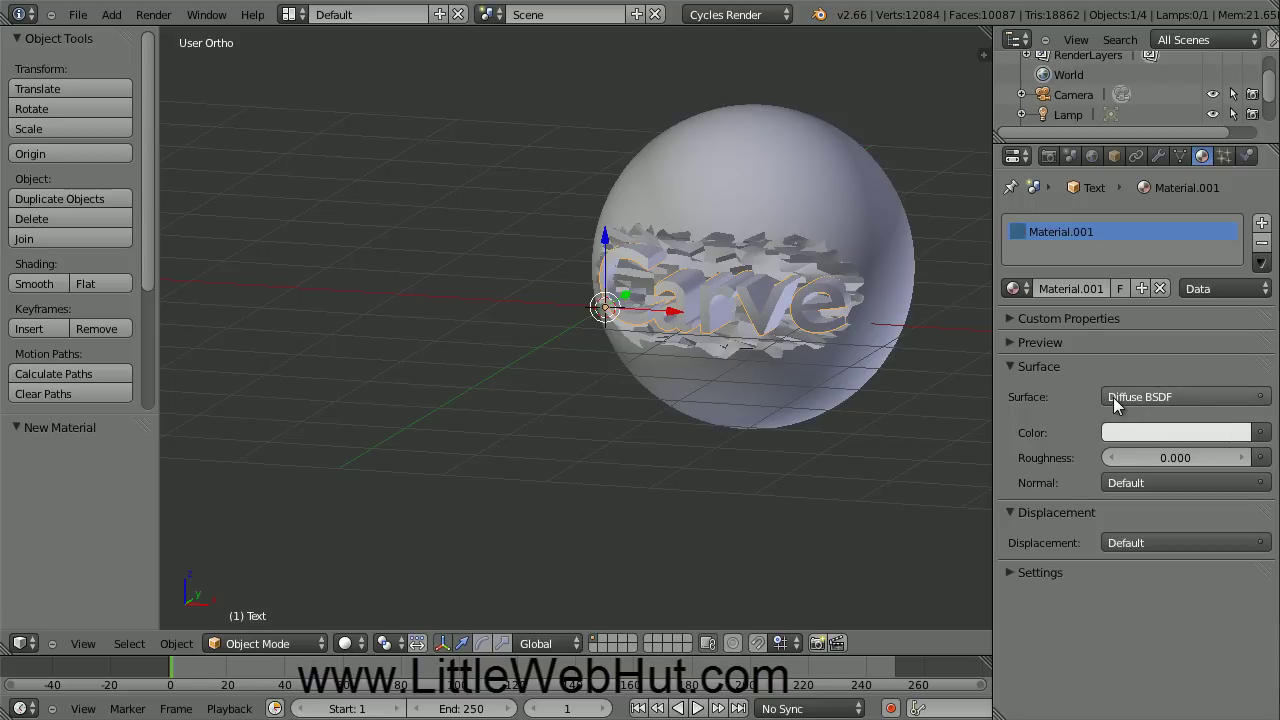
left_click(1170, 430)
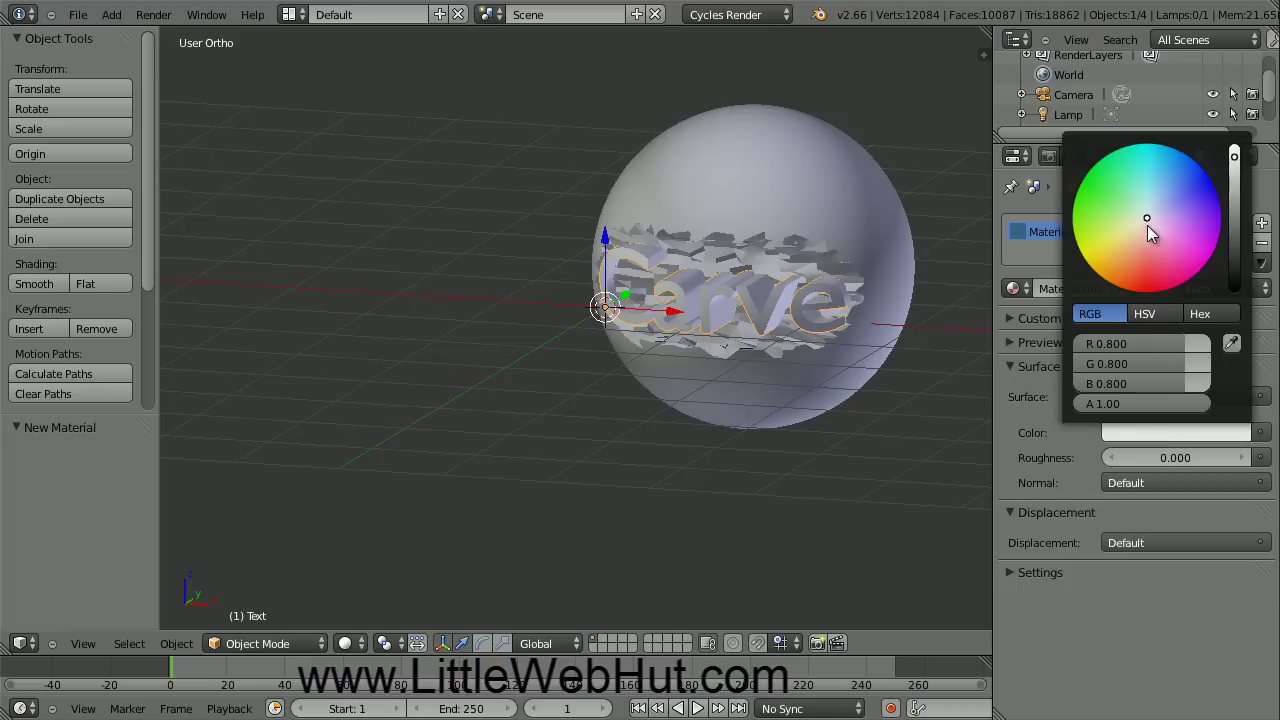
left_click_drag(1146, 217, 1081, 315)
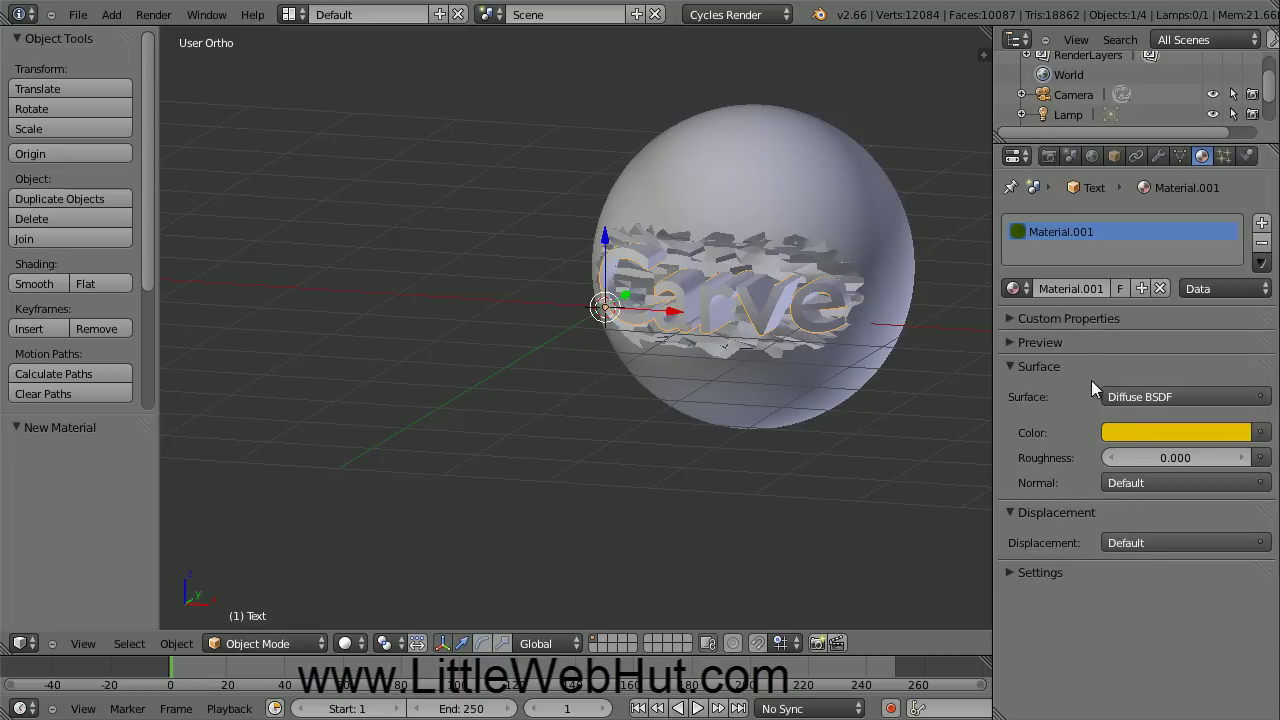
left_click(1056, 289)
type("yellow")
key("Return")
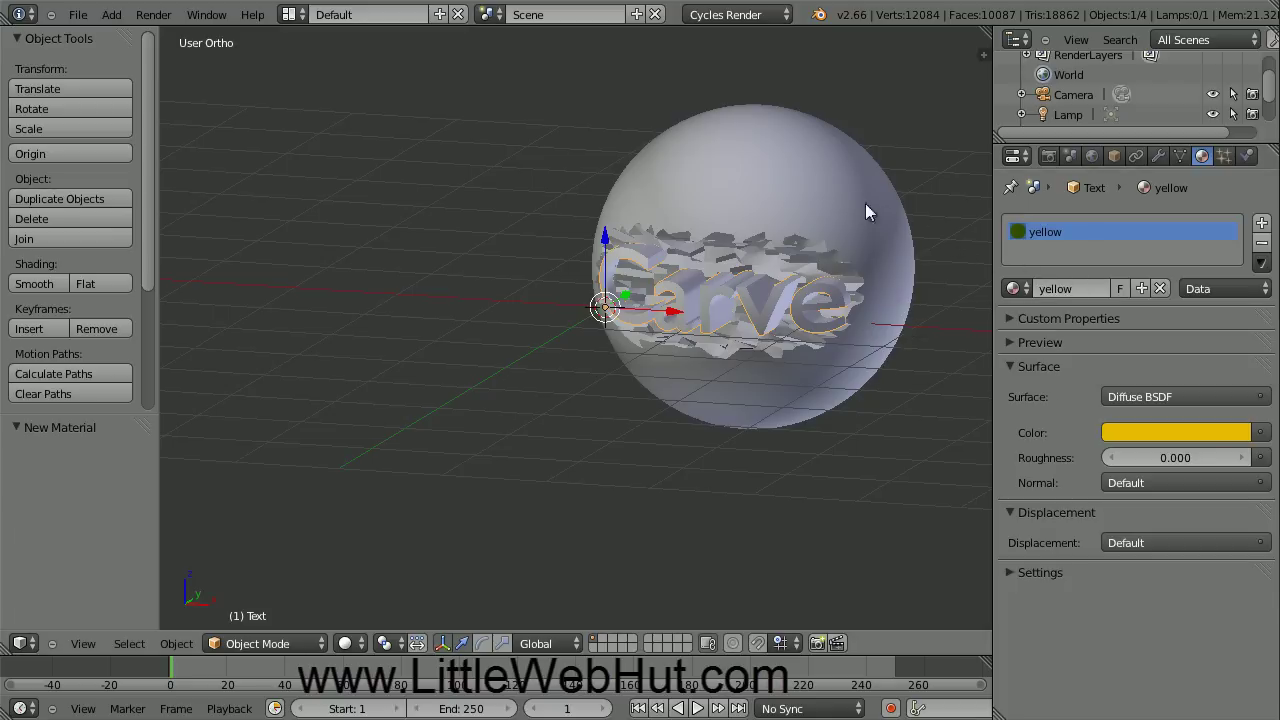
Step: Assign the existing yellow material to the carved sphere
right_click(773, 182)
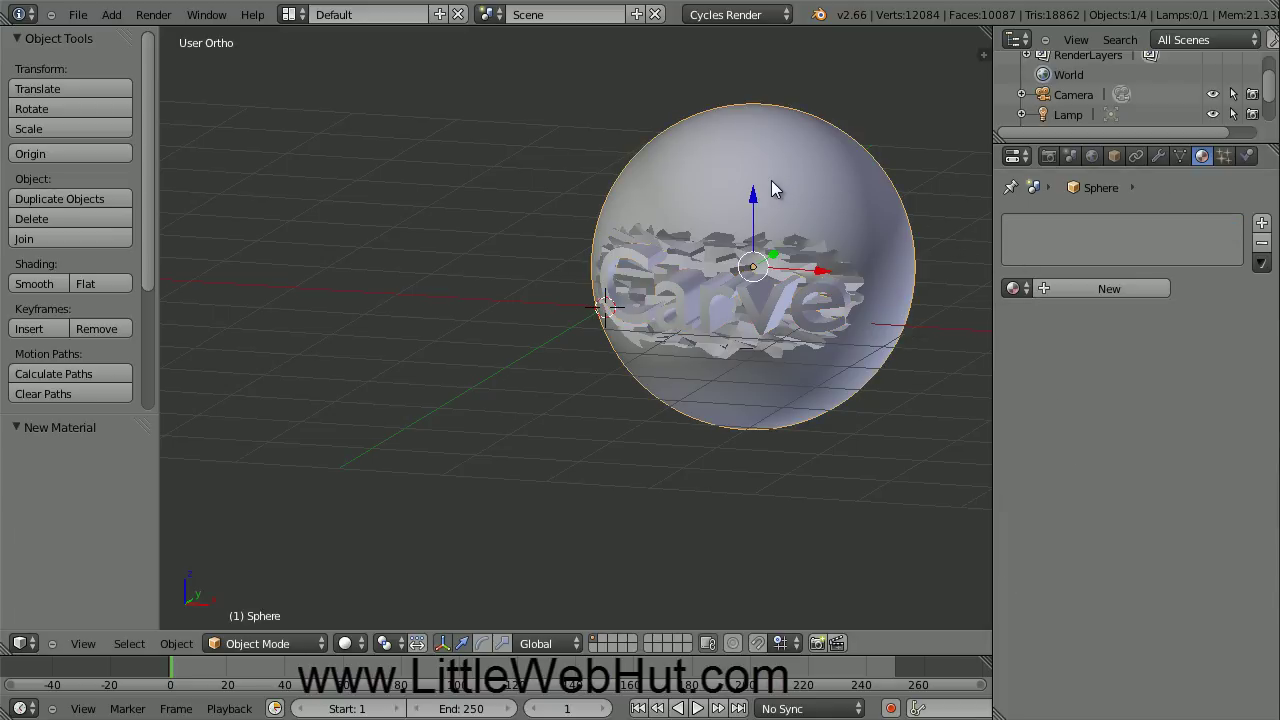
left_click(1013, 289)
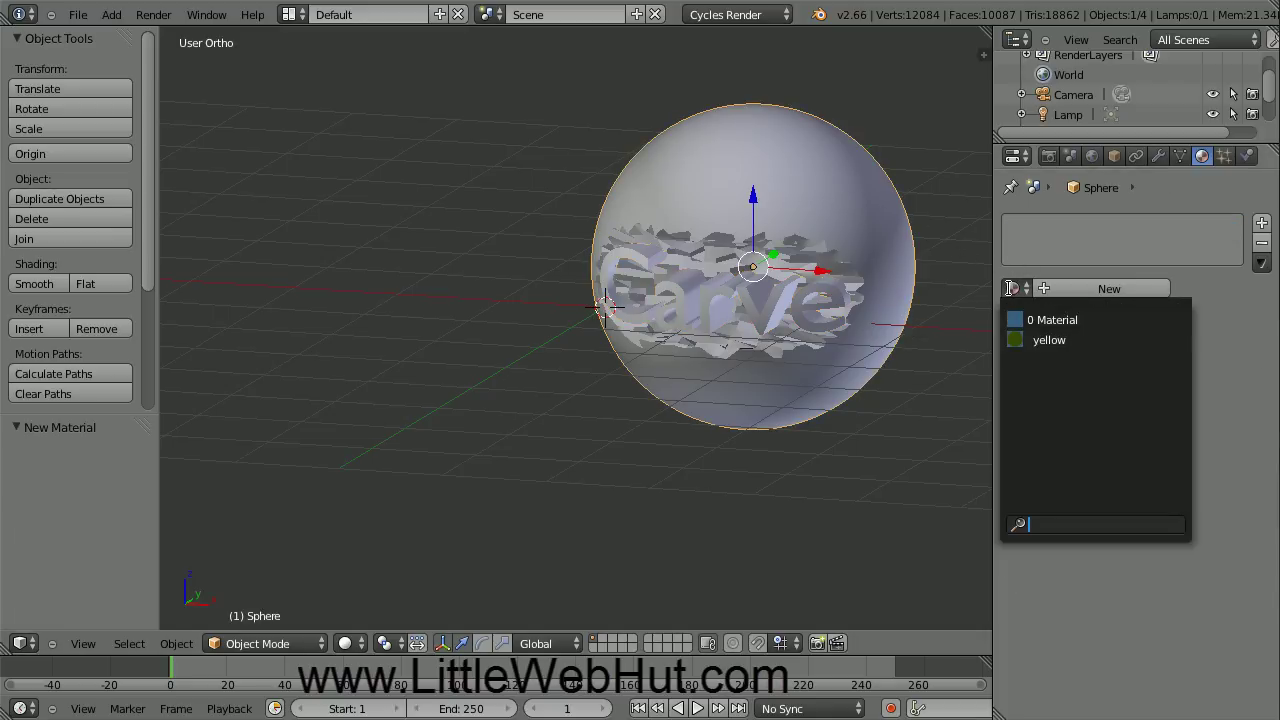
left_click(1042, 341)
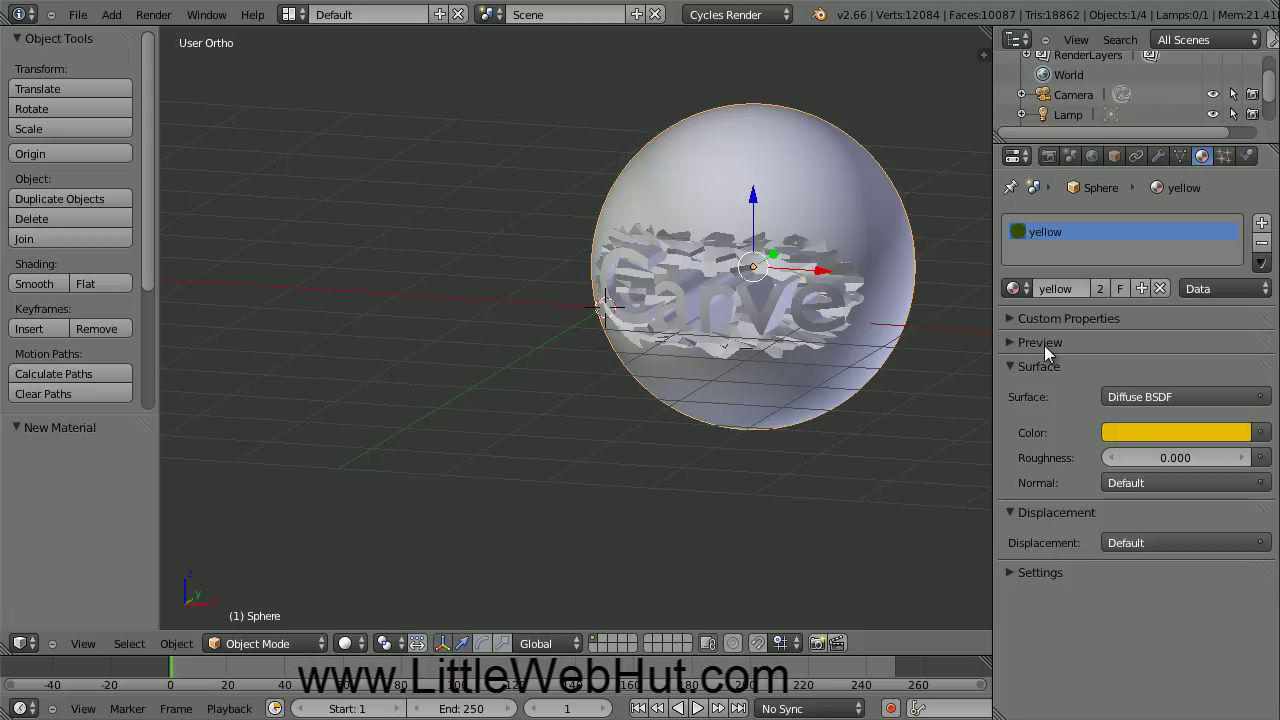
Step: Add a mesh plane at the scene origin and scale it by 3
scroll(857, 363, "down", 5)
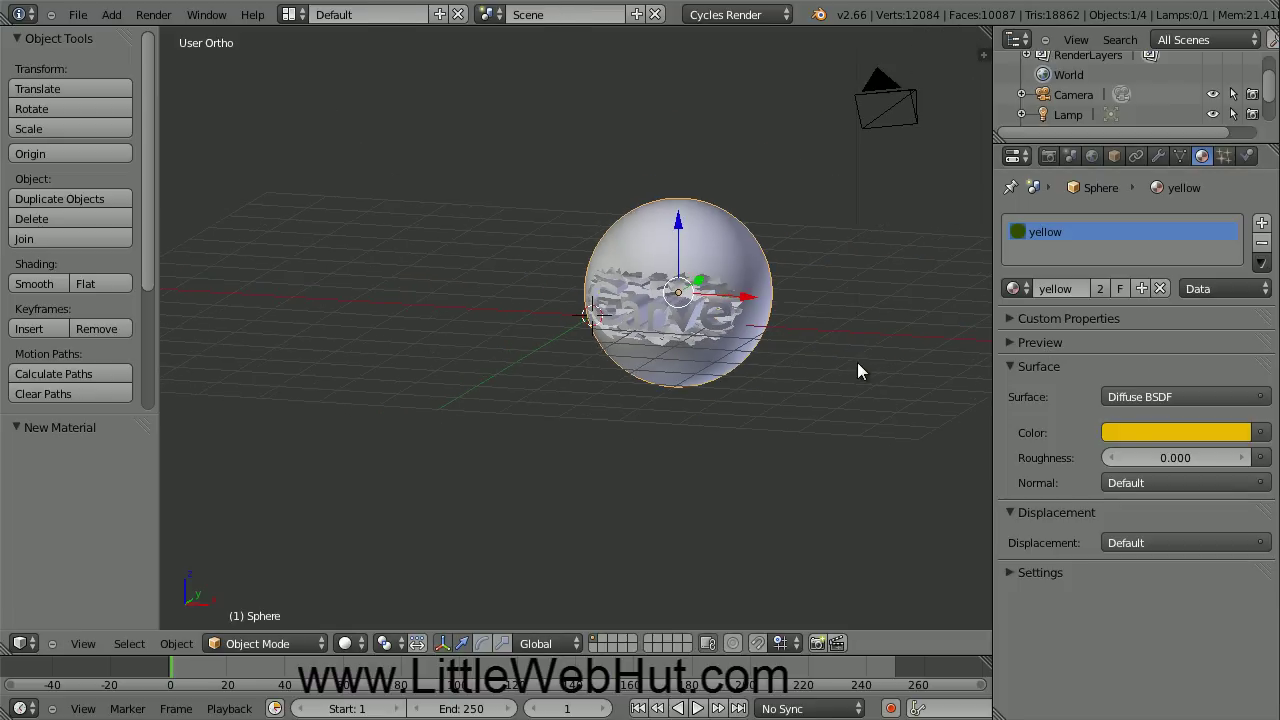
scroll(855, 370, "down", 3)
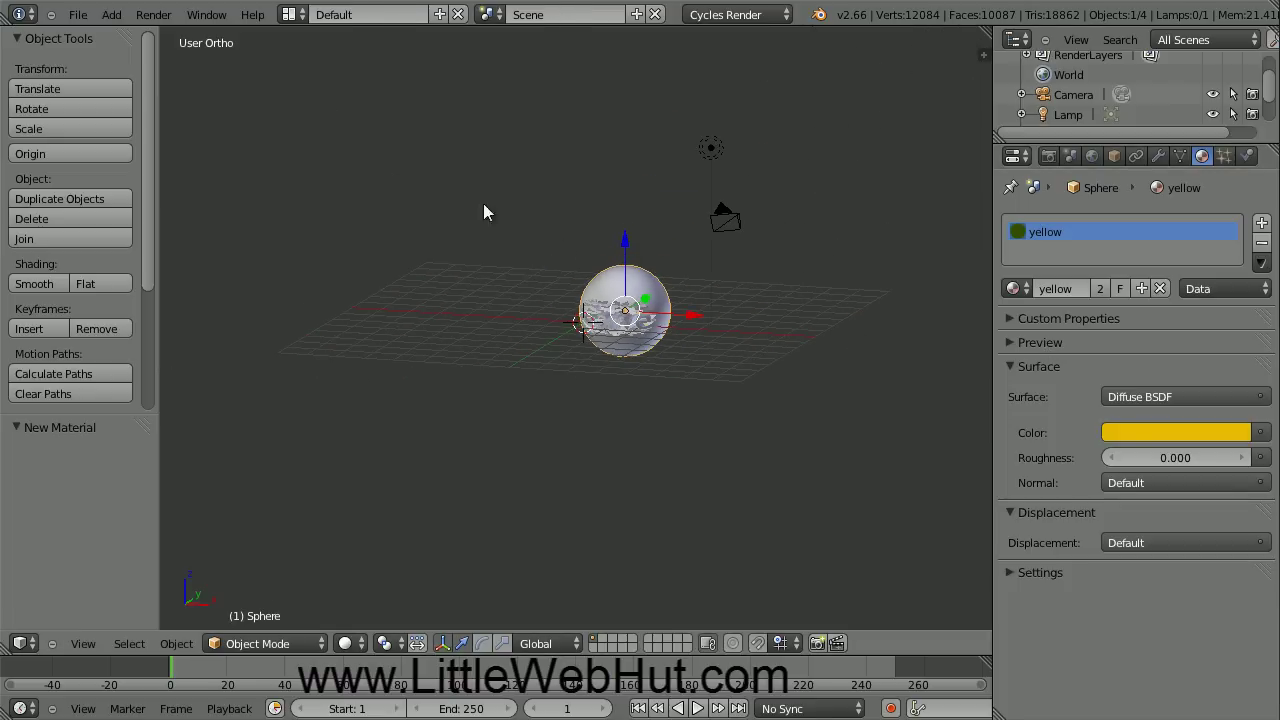
left_click(114, 16)
mouse_move(128, 40)
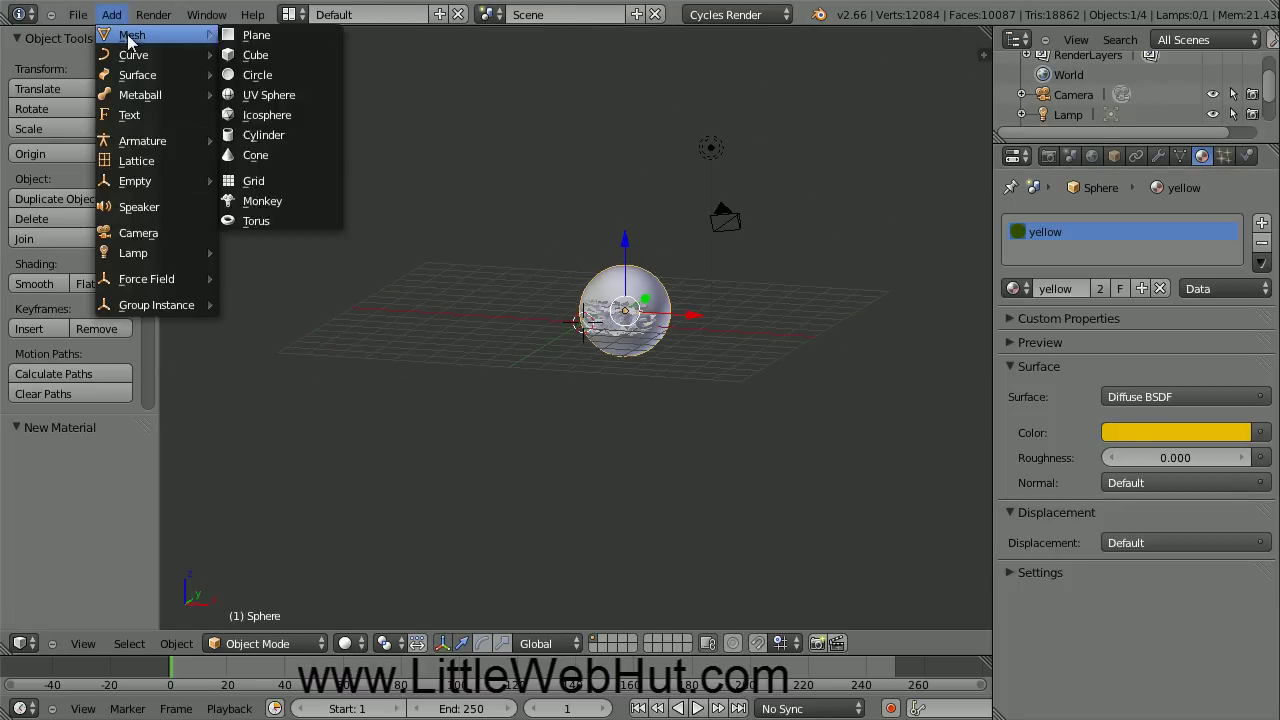
left_click(300, 37)
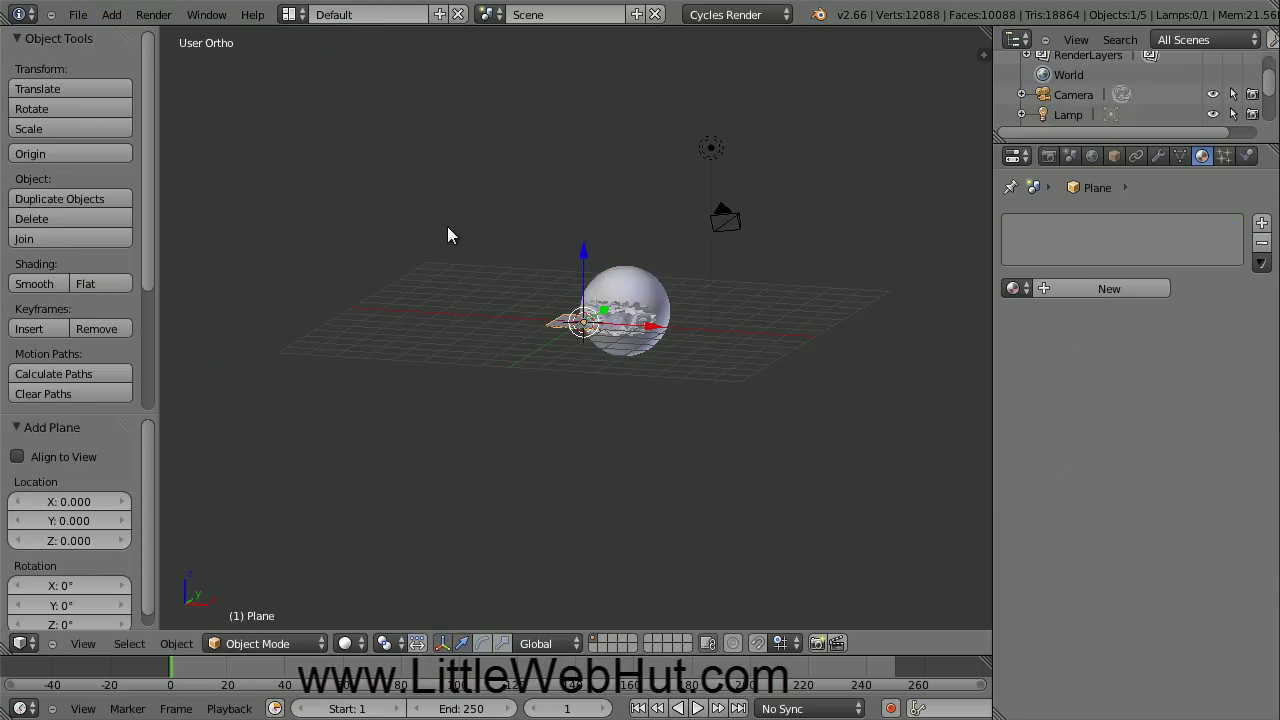
key("s")
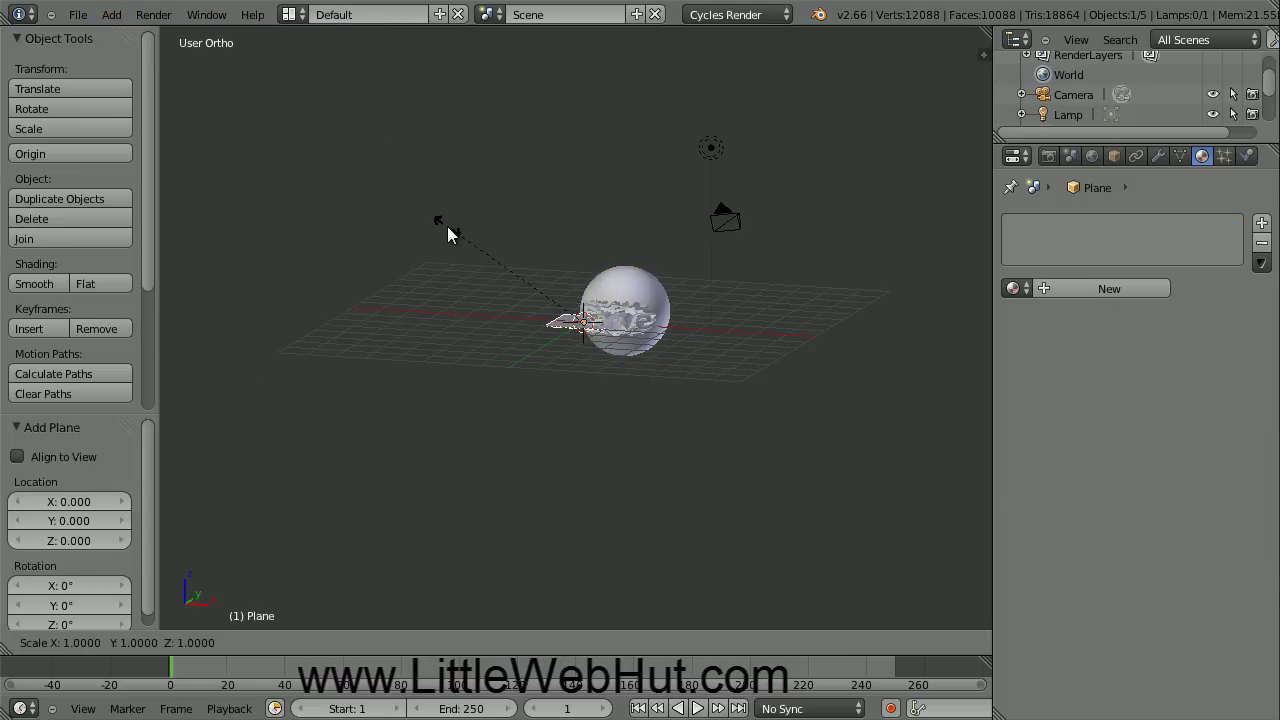
key("3")
key("Return")
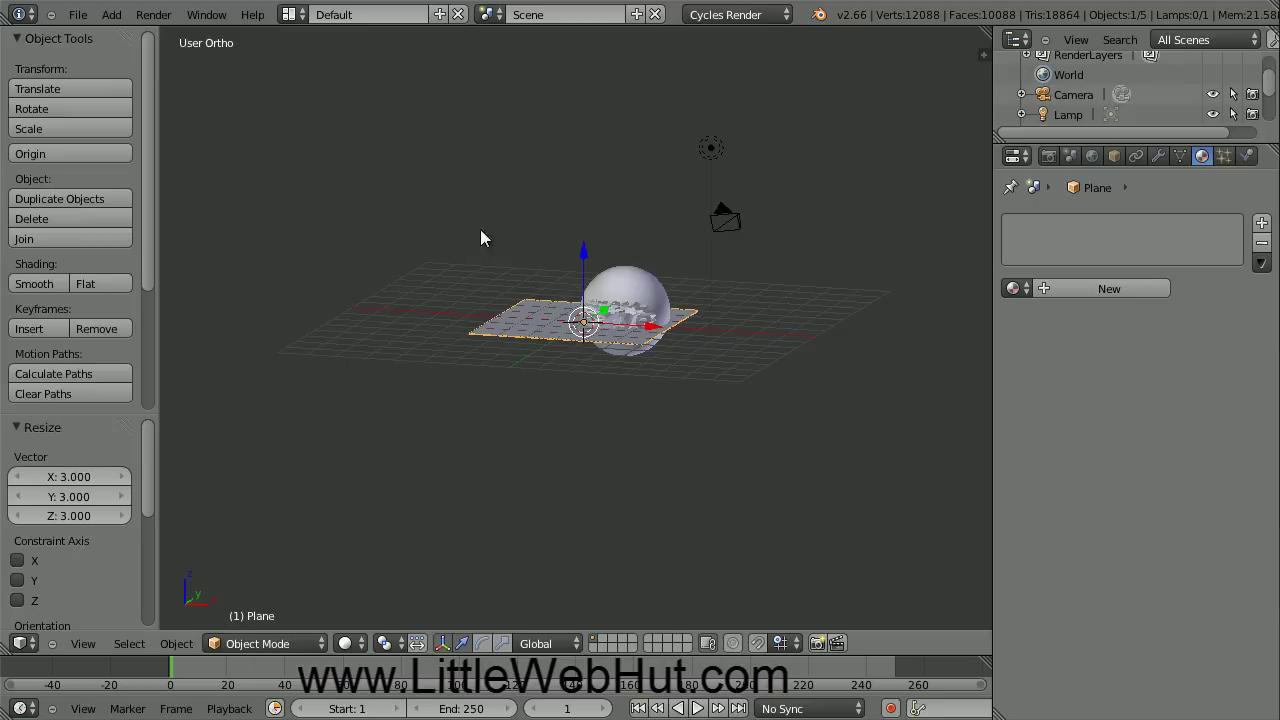
Step: Raise the plane about 5.1 units along Z above the sphere and rotate it 45° about the X axis
left_click_drag(584, 255, 599, 100)
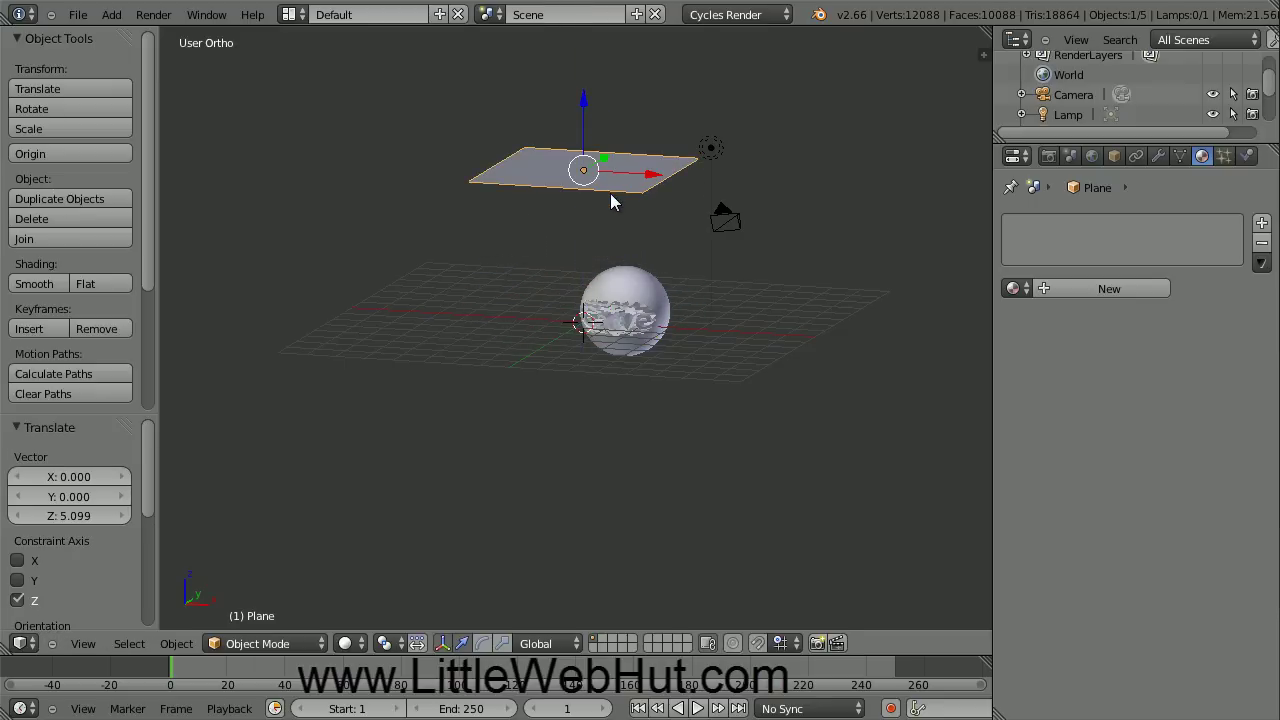
key("r")
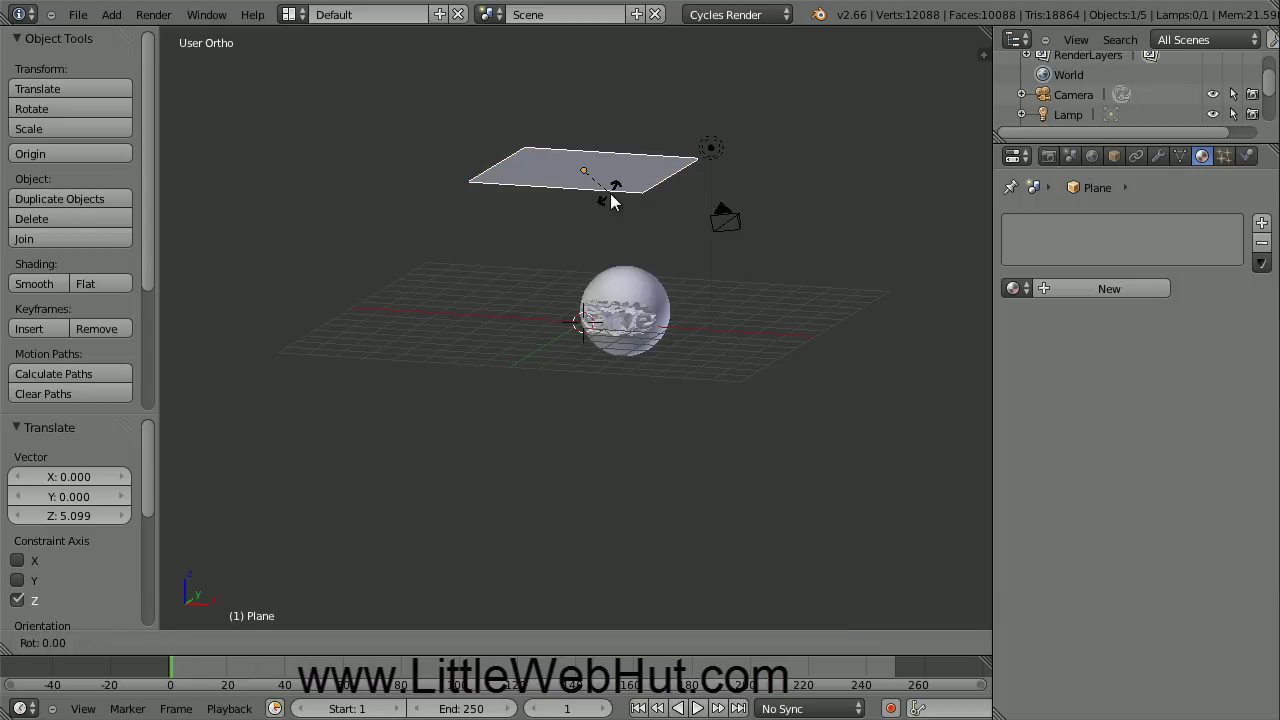
key("x")
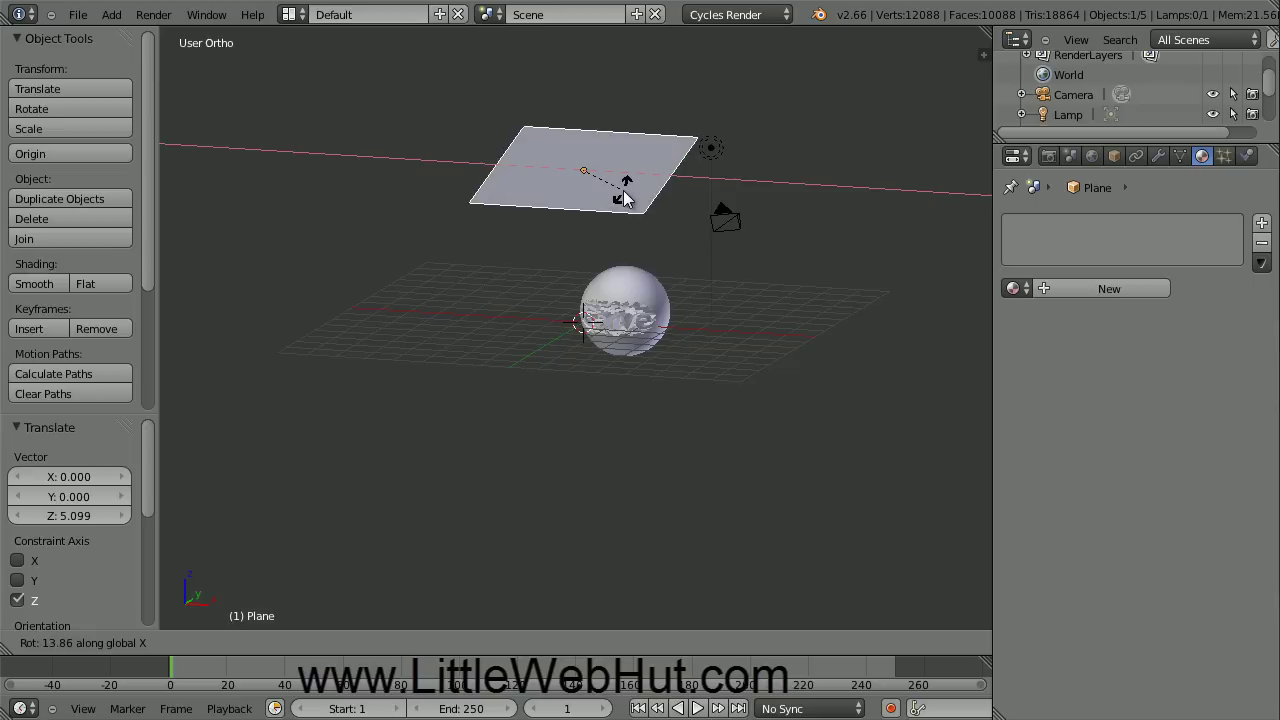
type("45")
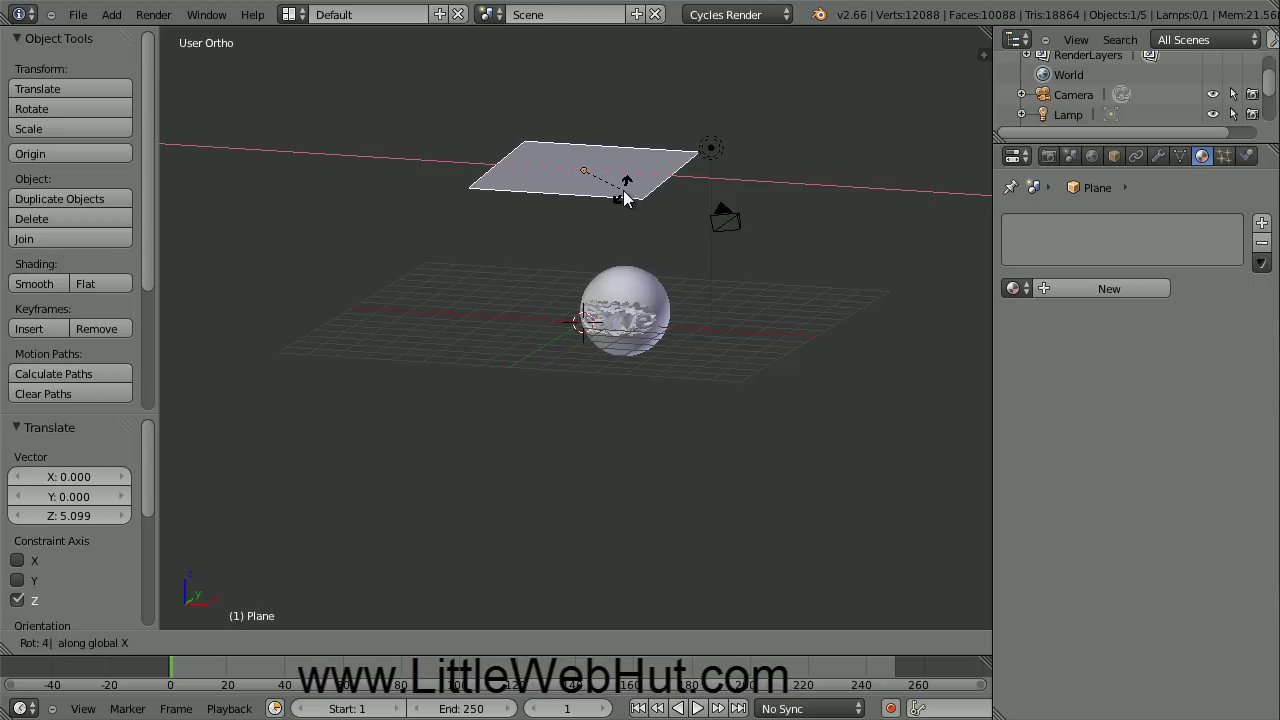
key("Return")
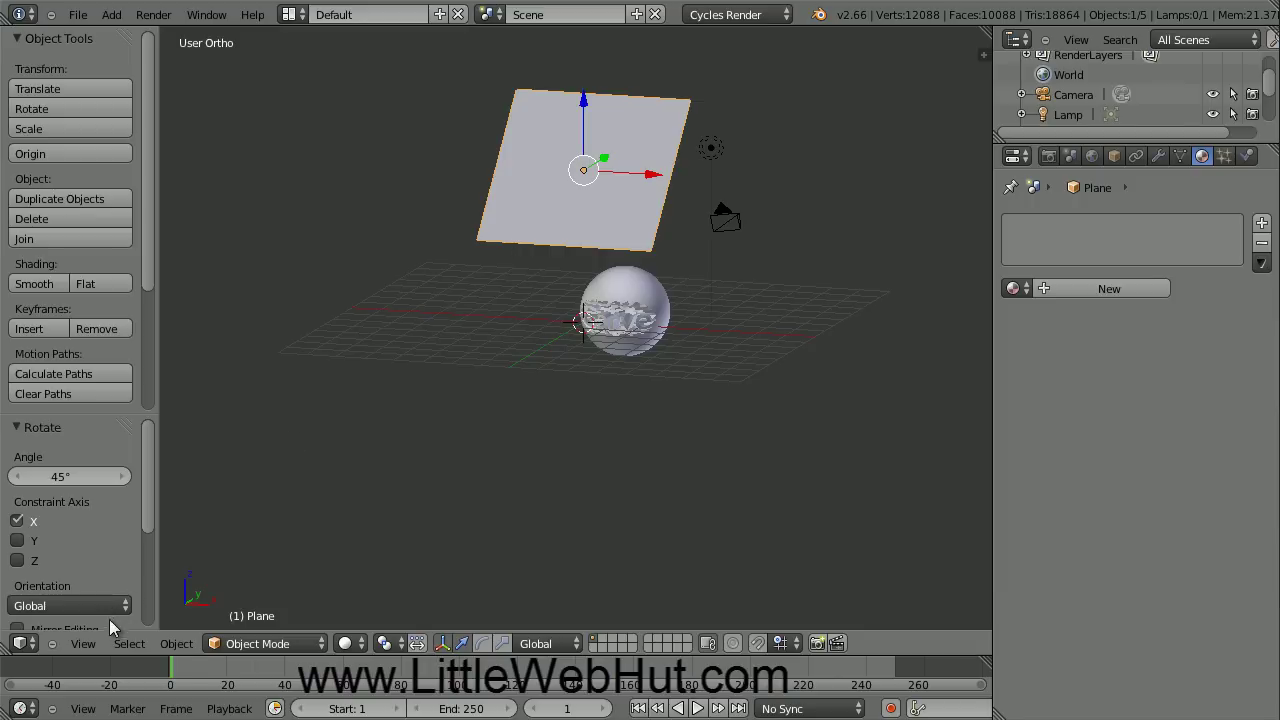
Step: Move the tilted plane about -1.7 units along Y and about 1.3 units along X, placing it above and in front of the sphere
left_click(83, 644)
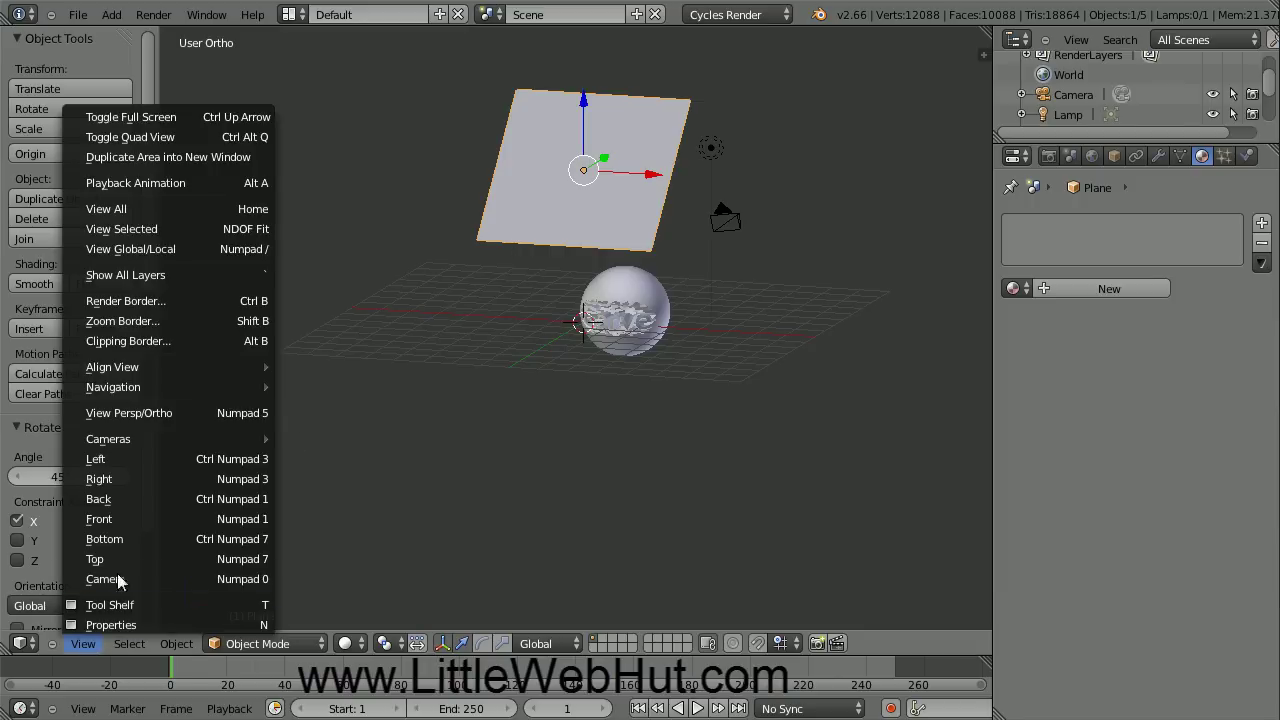
left_click(148, 479)
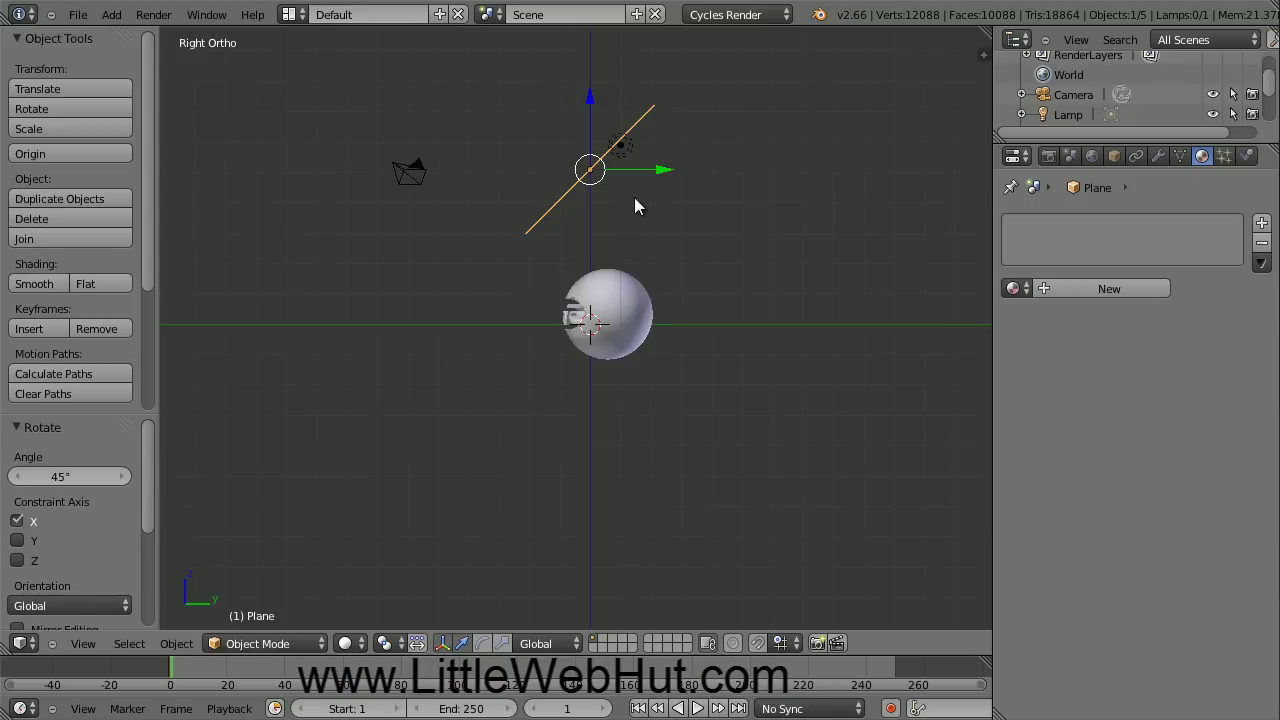
left_click_drag(664, 172, 611, 173)
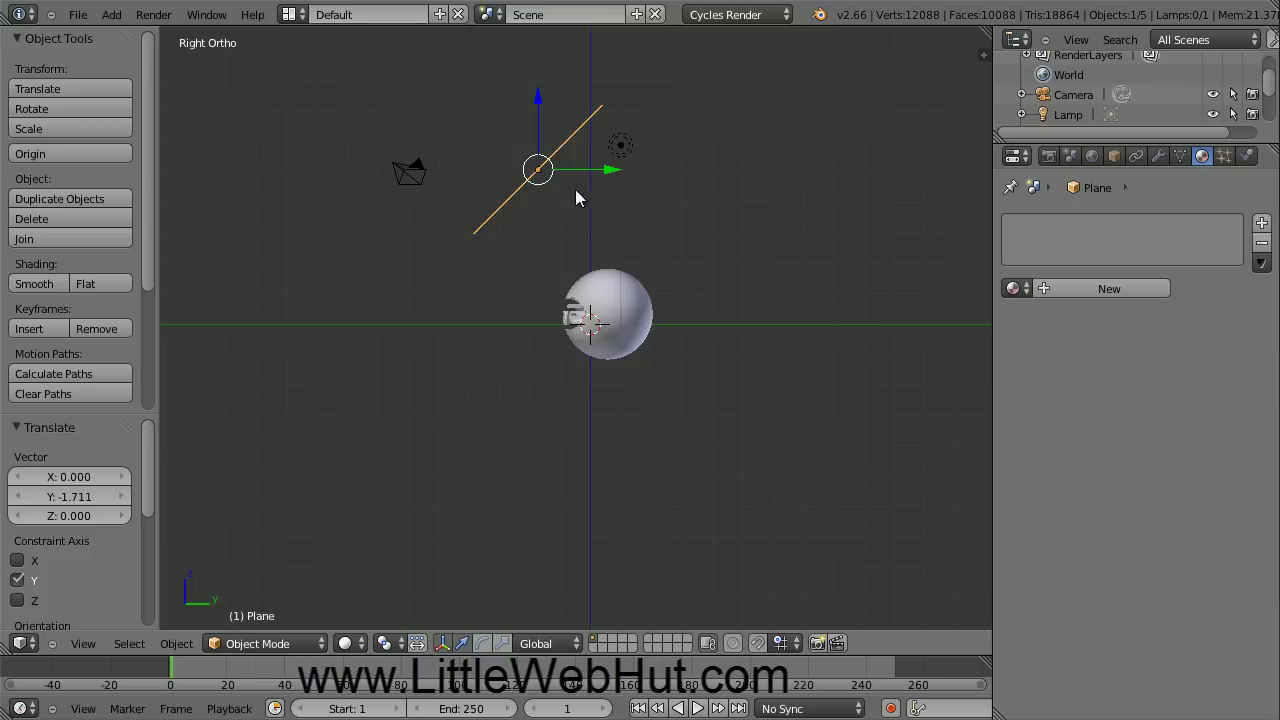
left_click(90, 643)
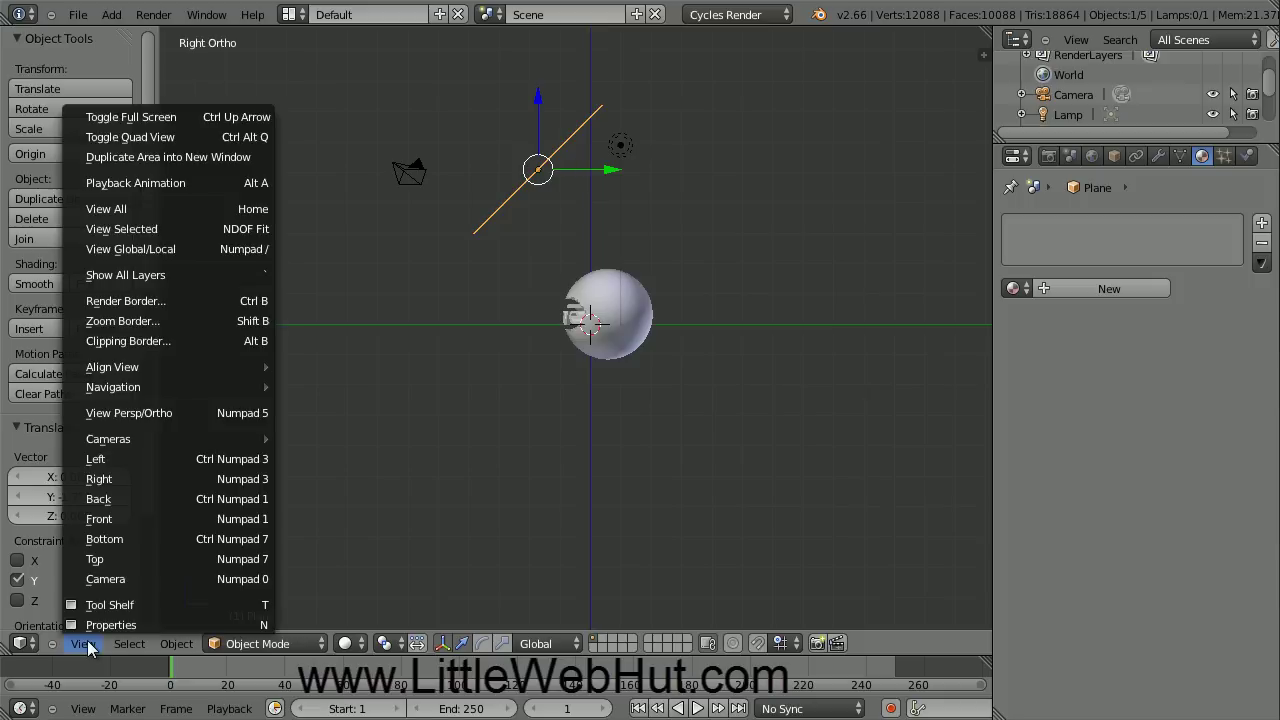
left_click(144, 519)
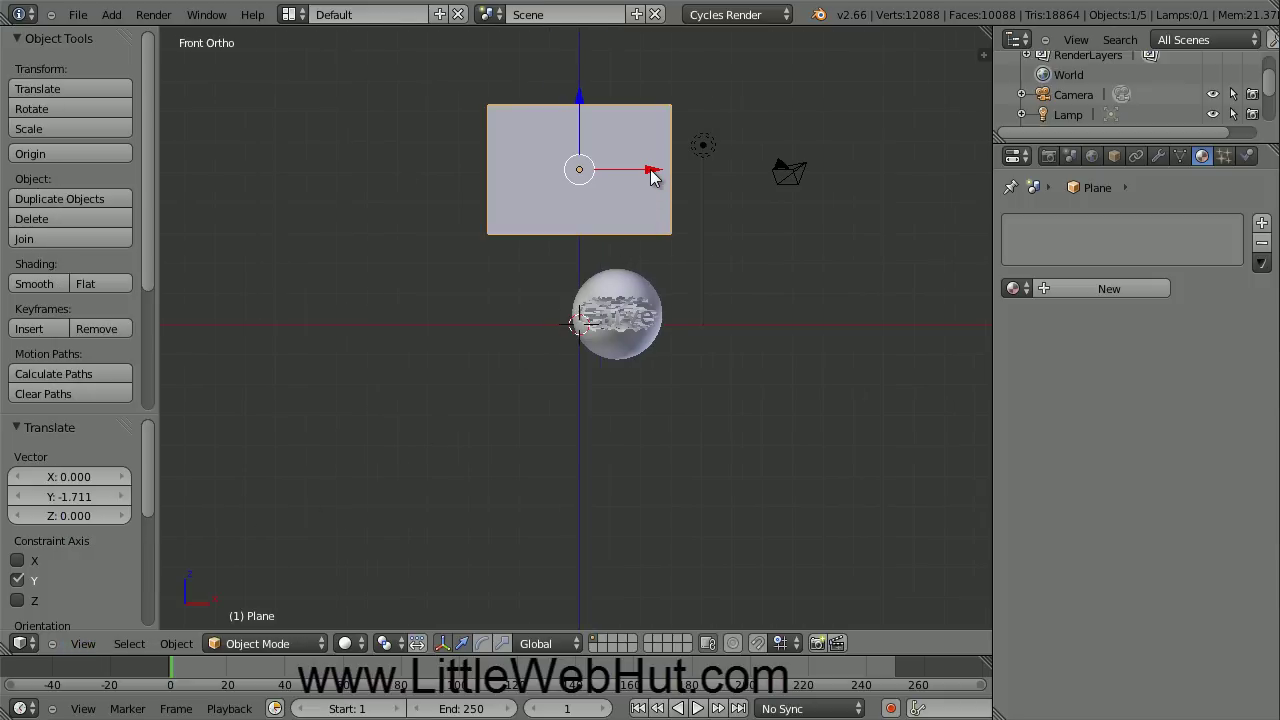
left_click_drag(651, 174, 692, 173)
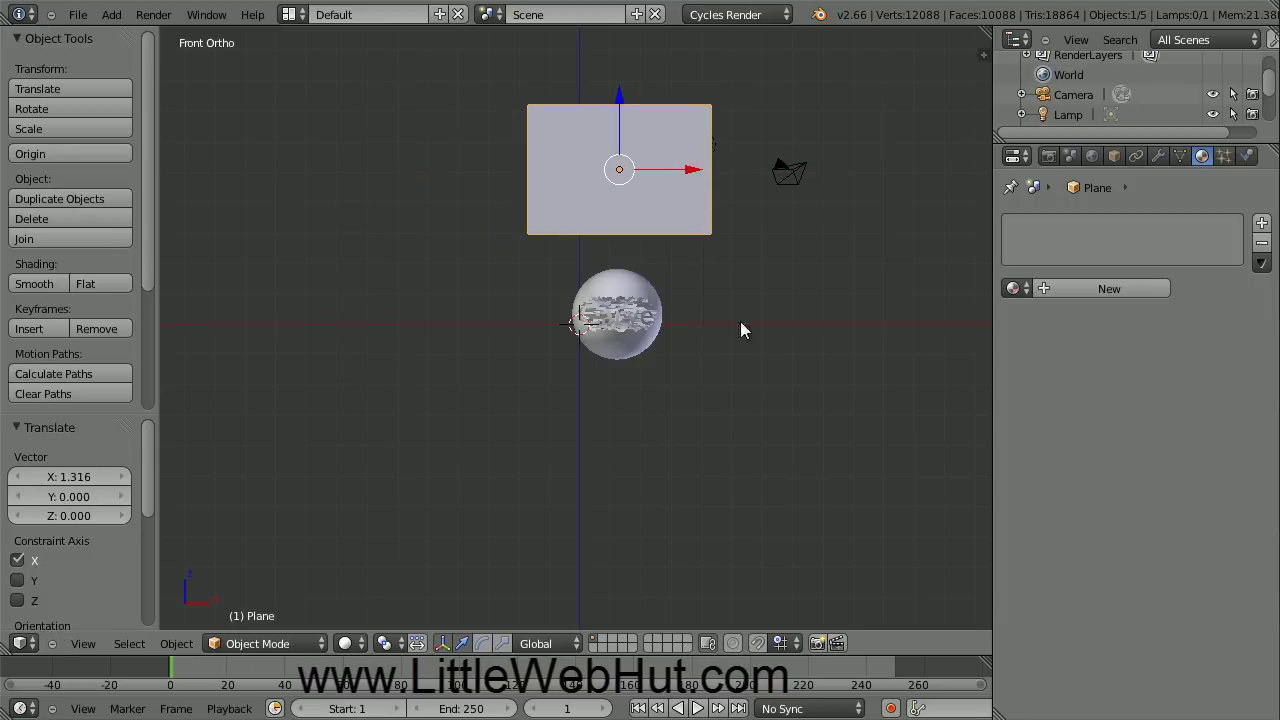
Step: Give the plane a new material with an Emission surface and set its strength to 15
left_click(1102, 288)
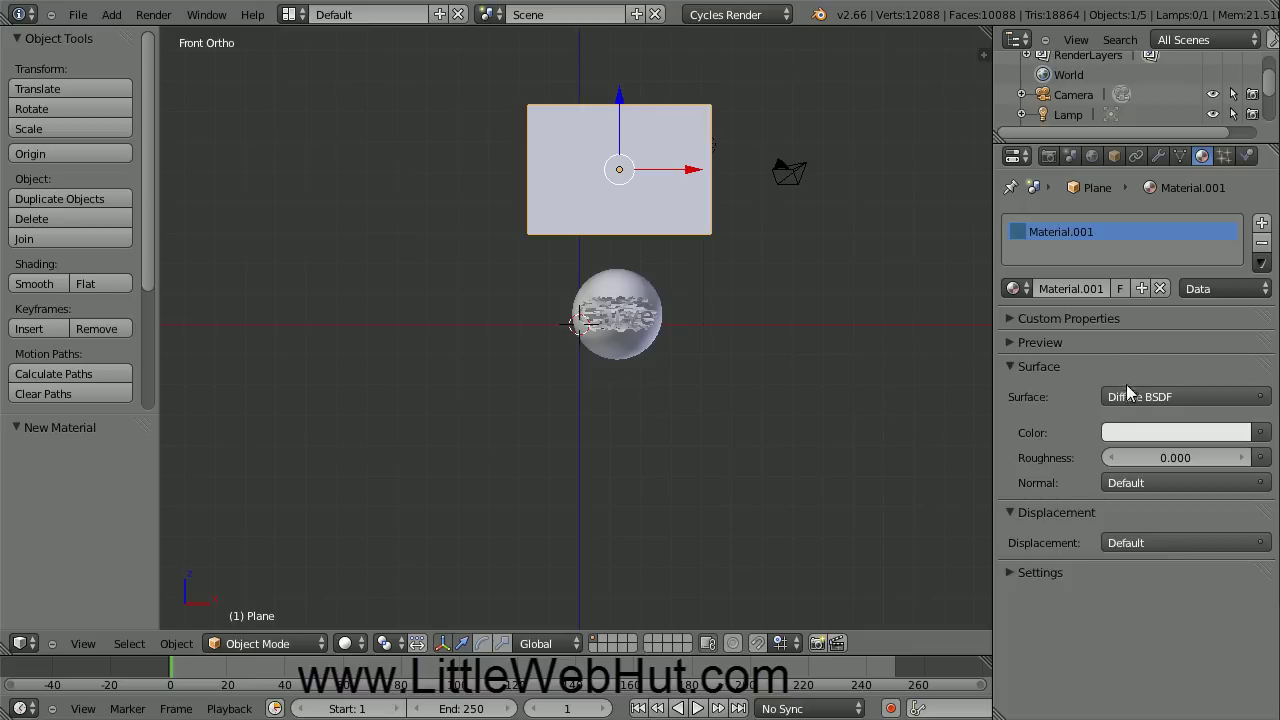
left_click(1169, 396)
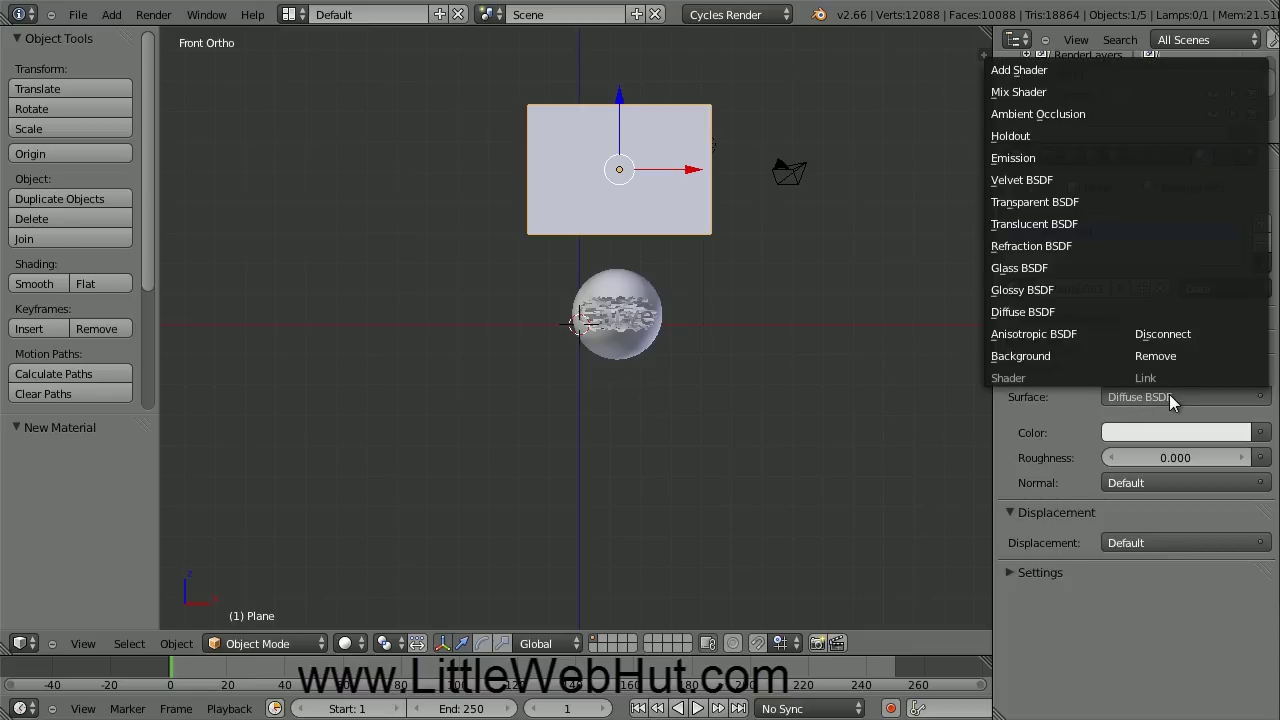
left_click(1051, 157)
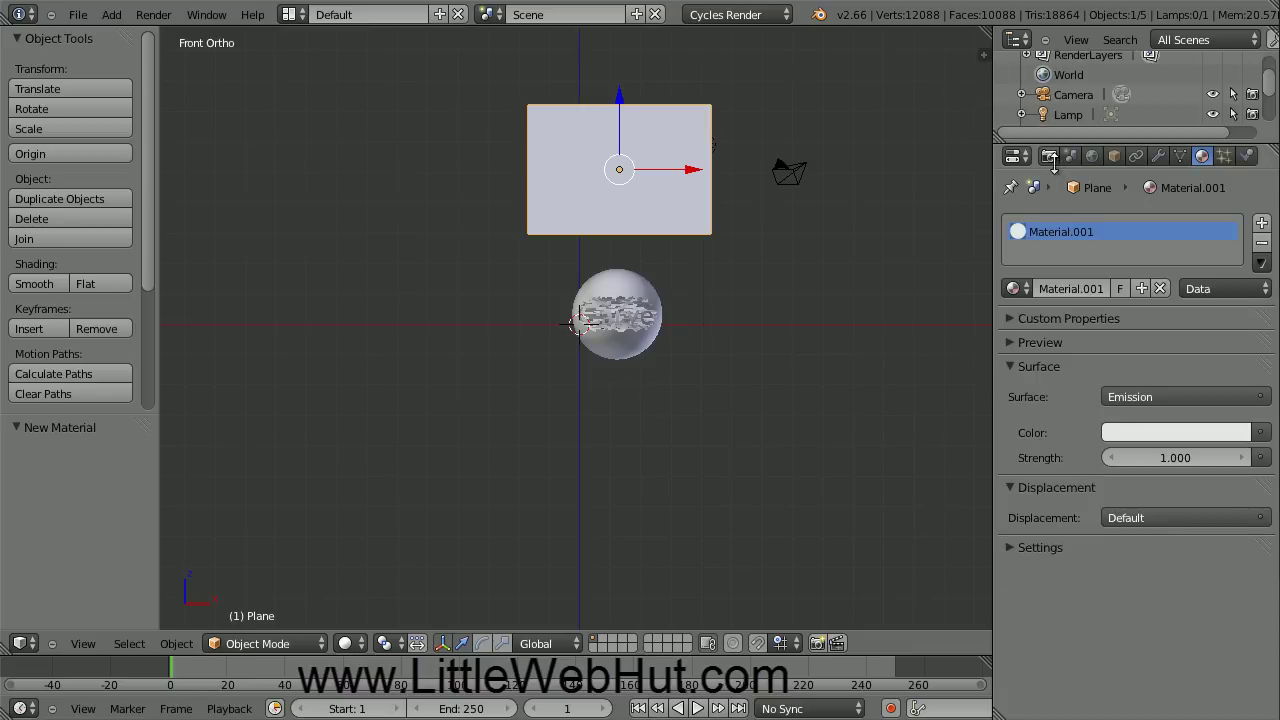
left_click(1165, 457)
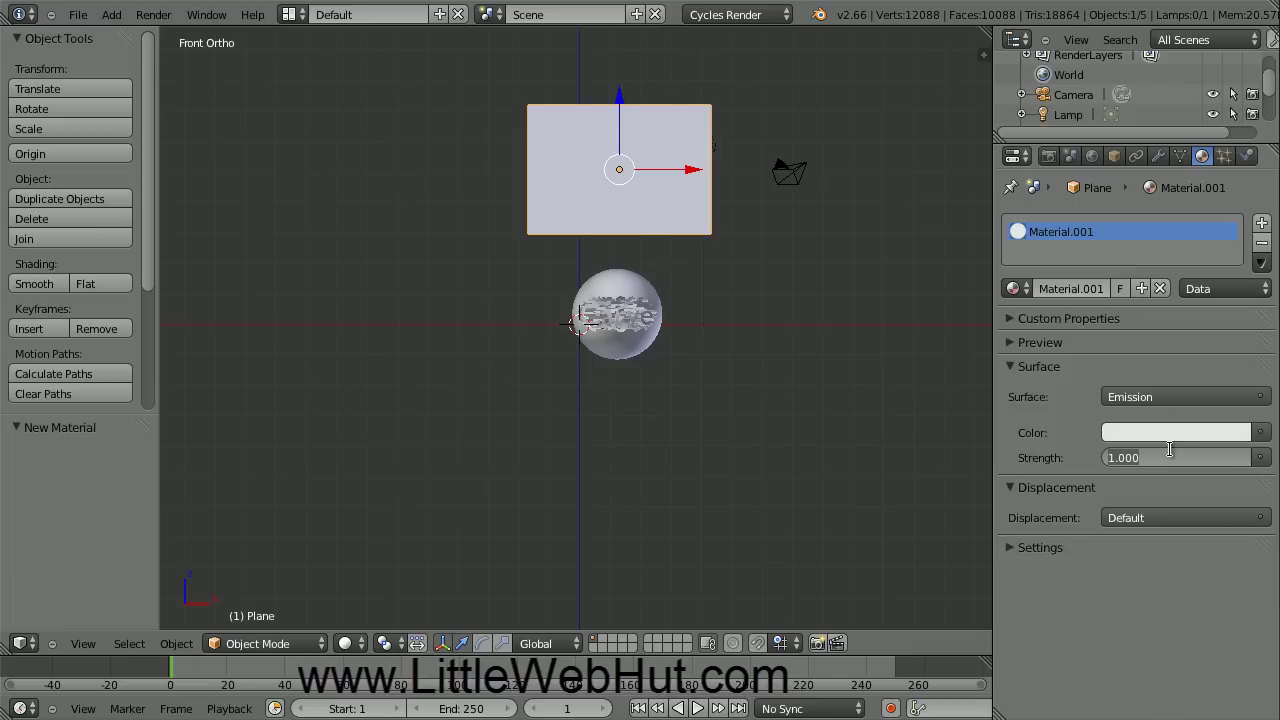
type("15")
key("Return")
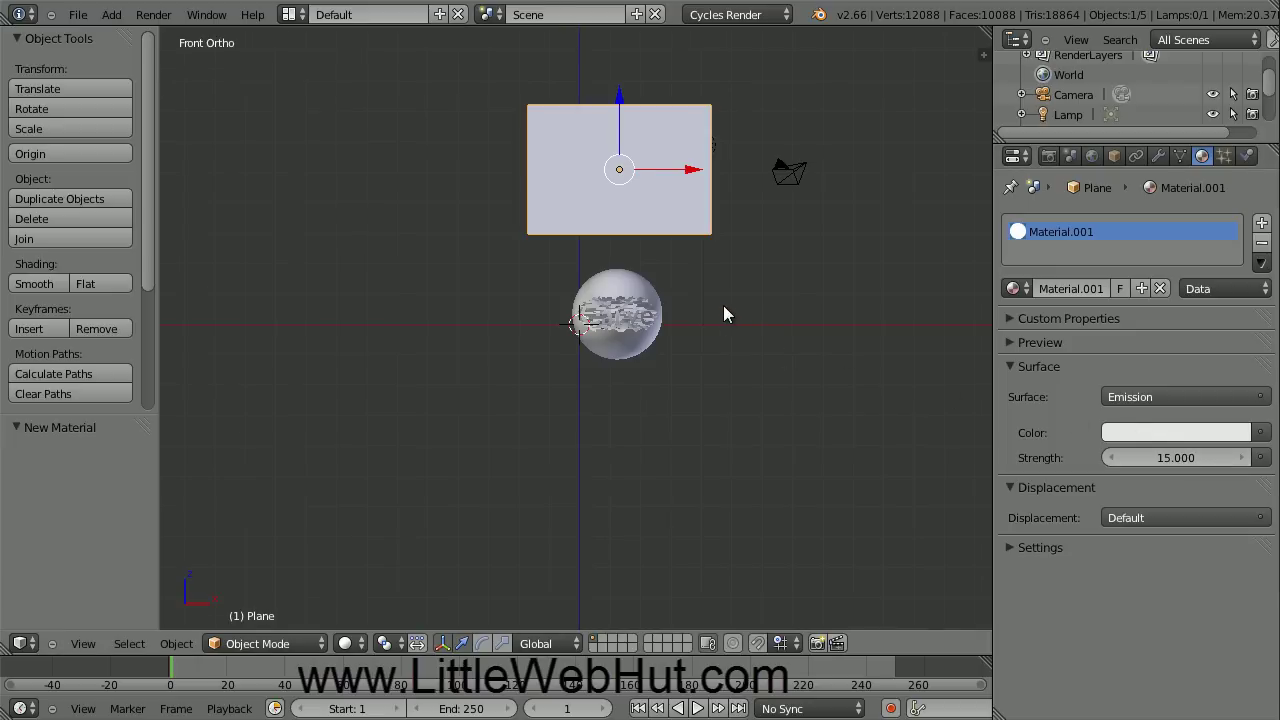
Step: Rotate the "Carve" text and the sphere together by about -25° in the front view, so the word slants upward
scroll(723, 305, "up", 3)
scroll(725, 312, "up", 4)
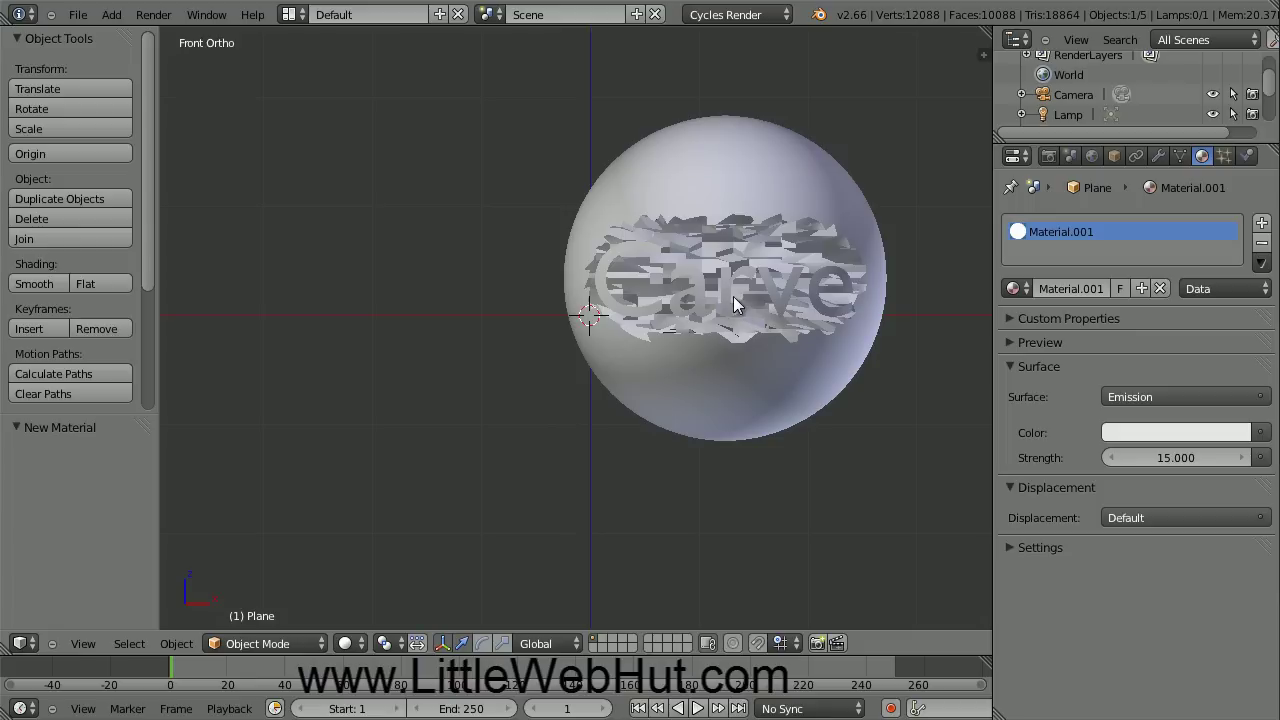
right_click(600, 292)
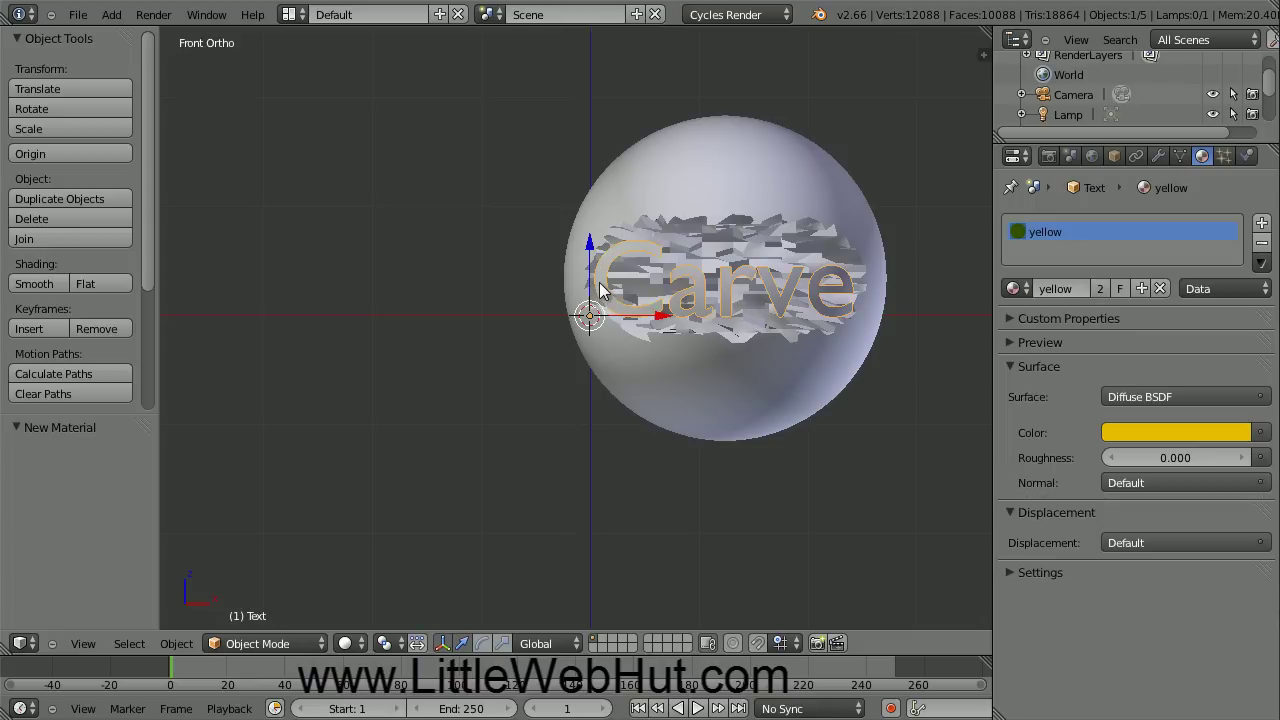
right_click(701, 171, "shift")
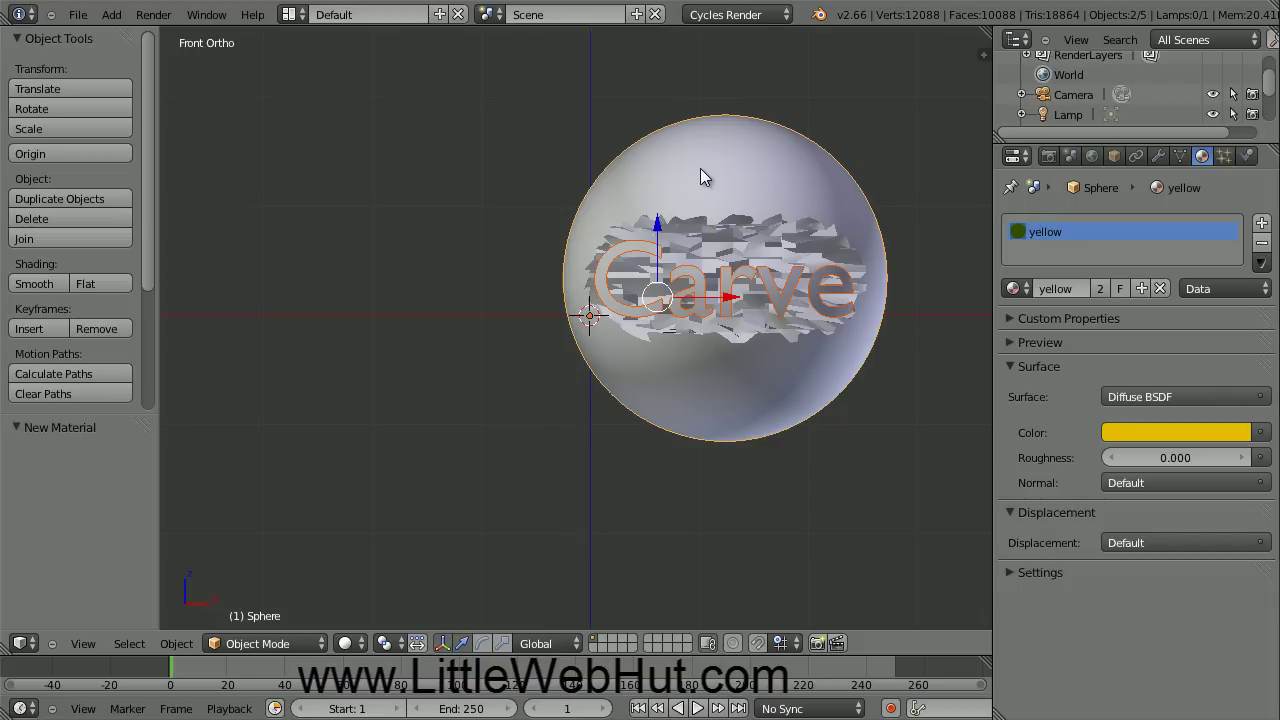
key("r")
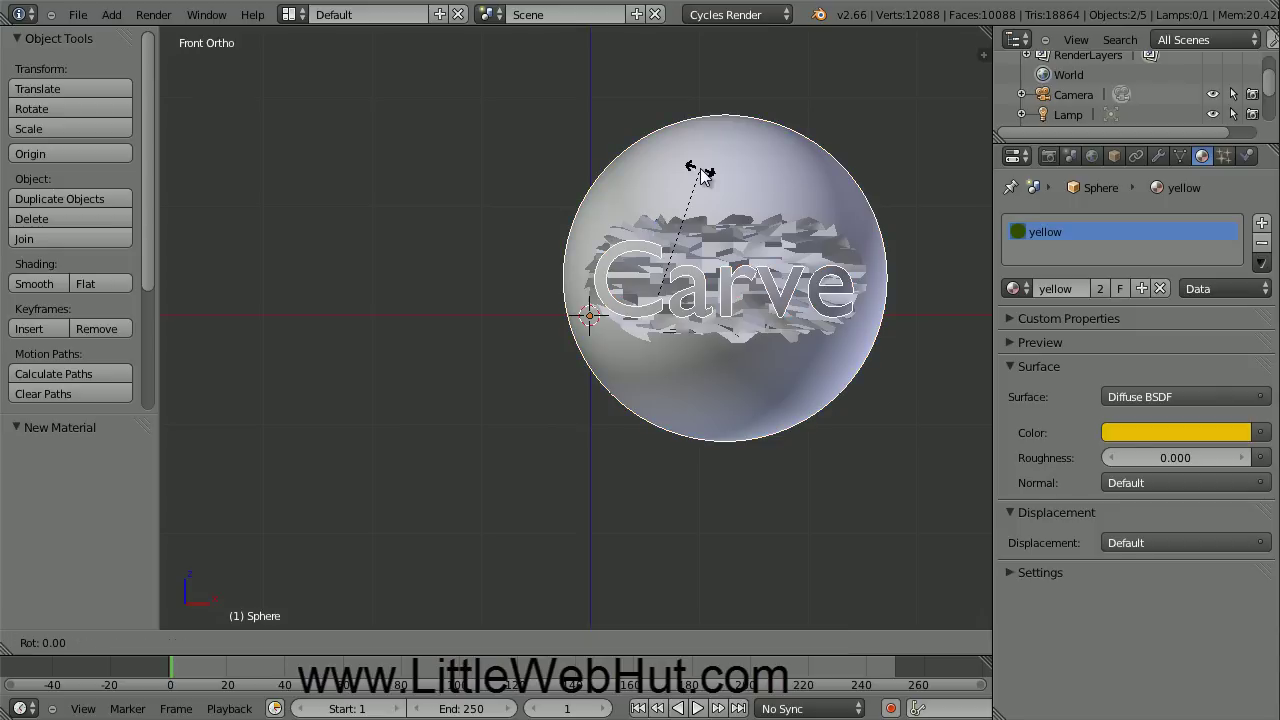
left_click(641, 163)
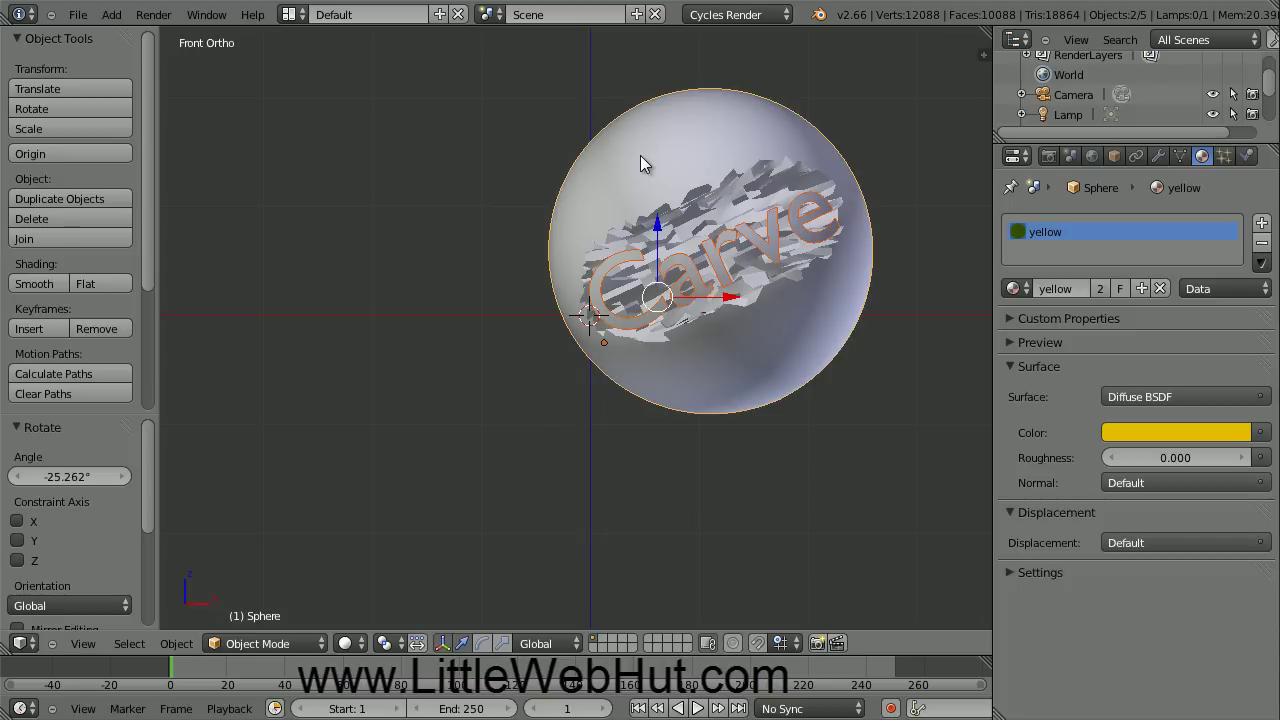
Step: Switch to the camera view and lock the camera to the view
left_click(83, 643)
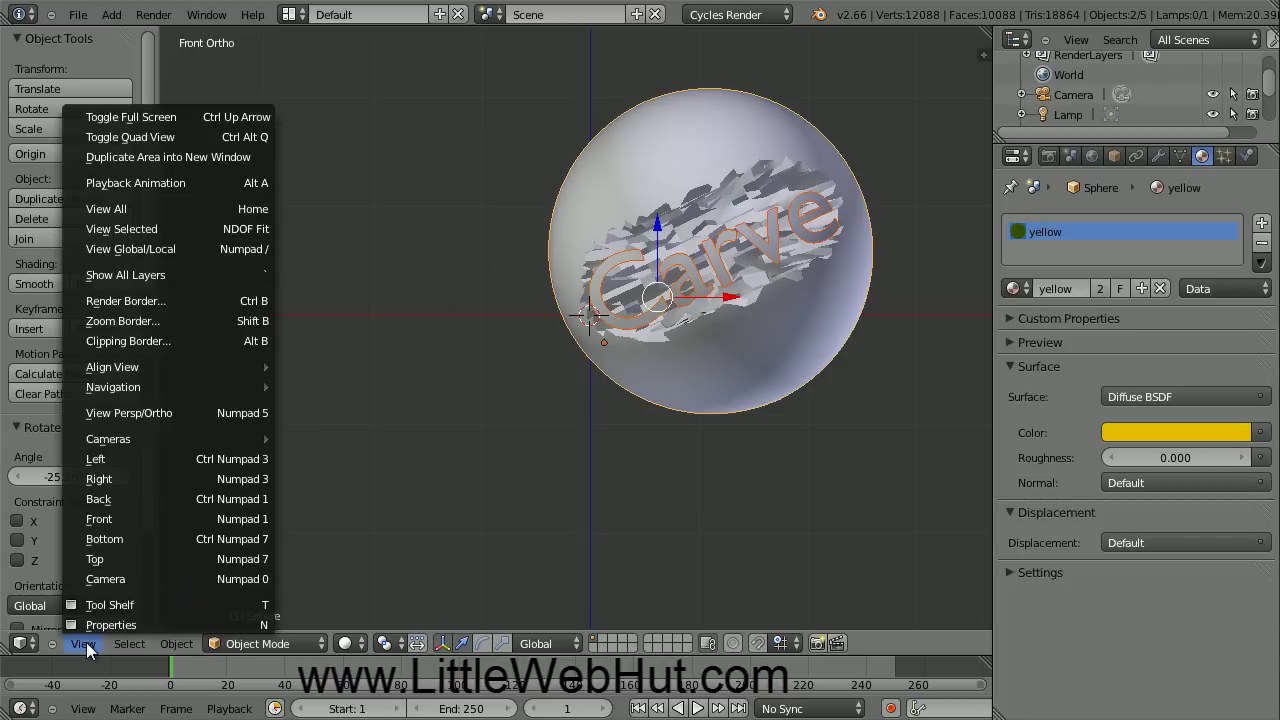
left_click(156, 579)
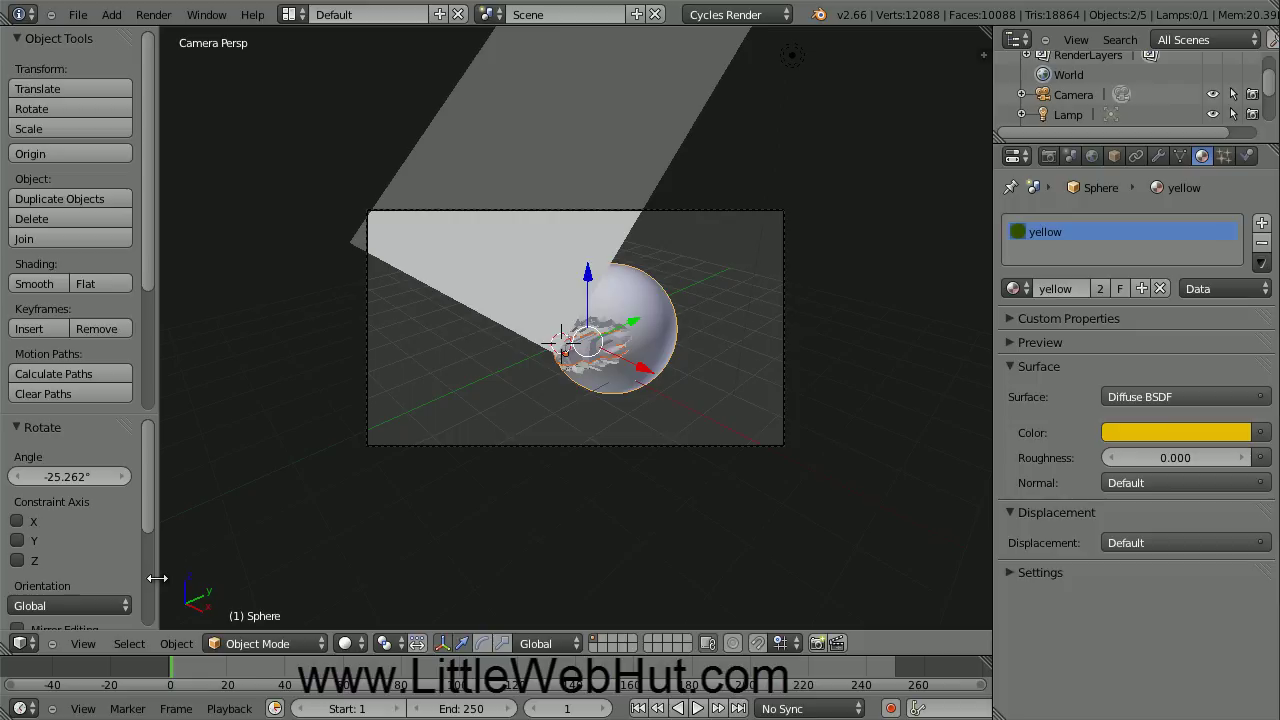
scroll(502, 541, "up", 2)
scroll(502, 545, "up", 1)
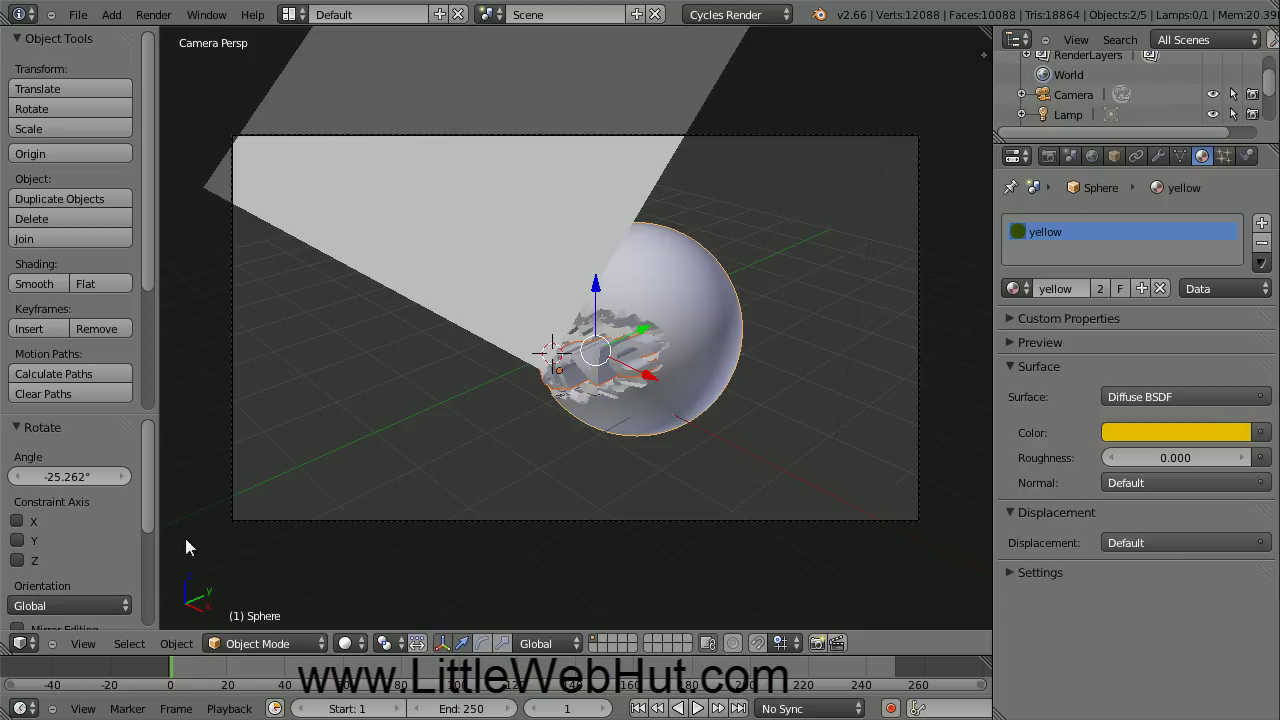
left_click(84, 645)
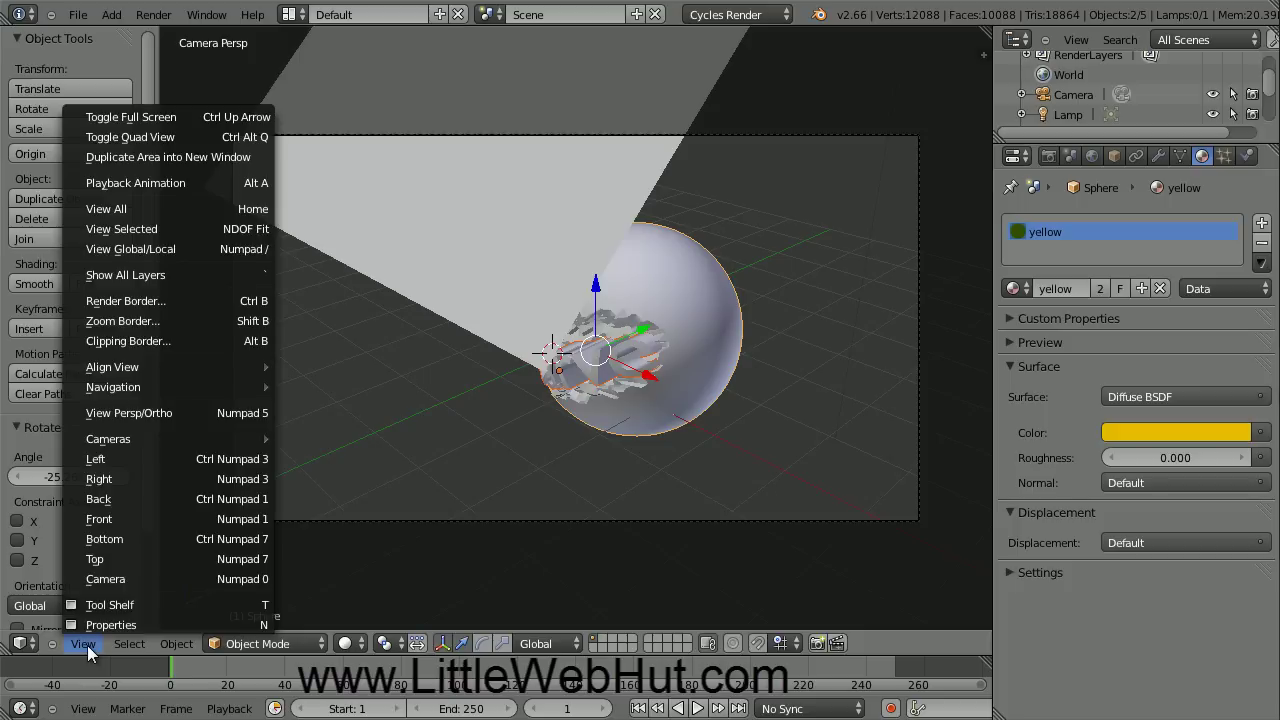
left_click(159, 621)
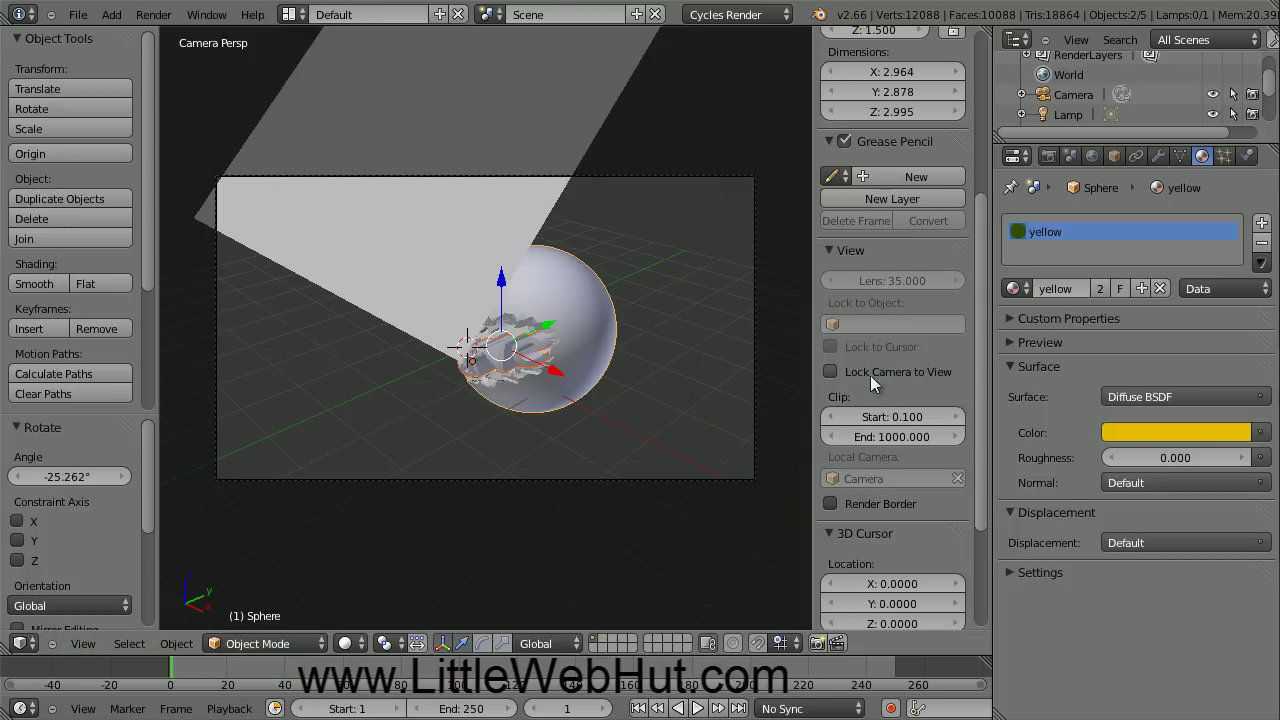
left_click(829, 372)
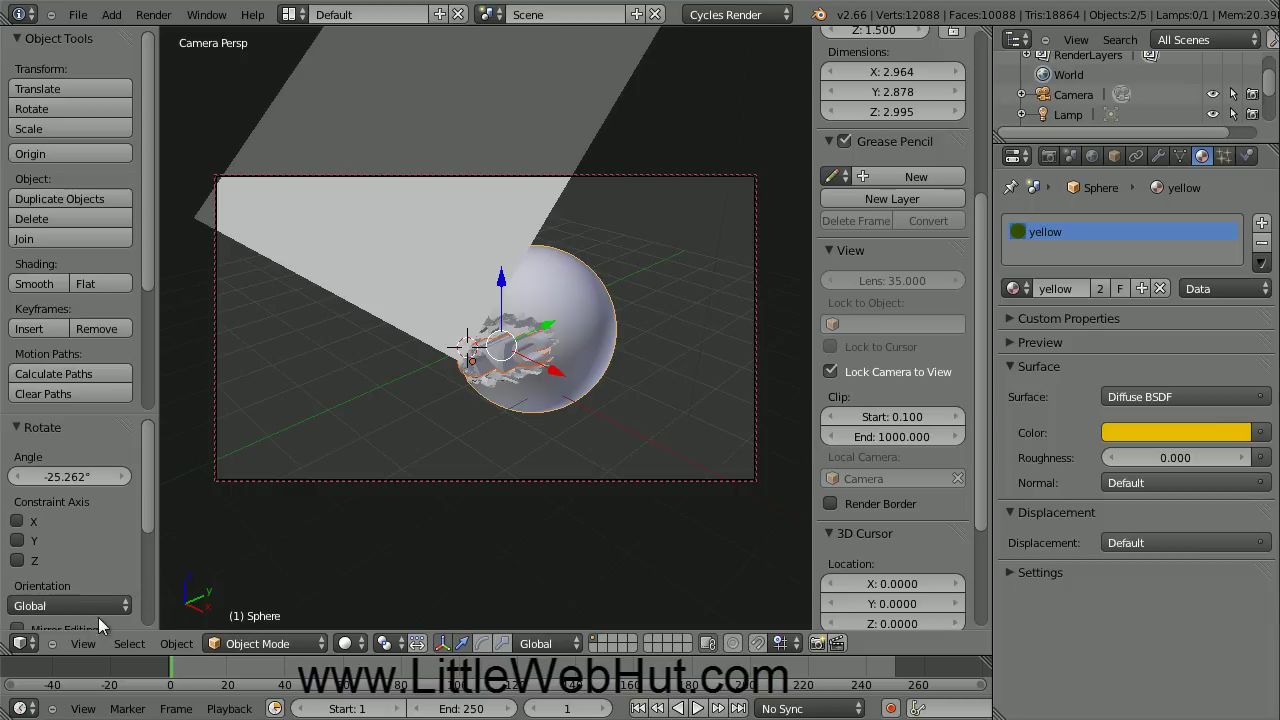
left_click(83, 643)
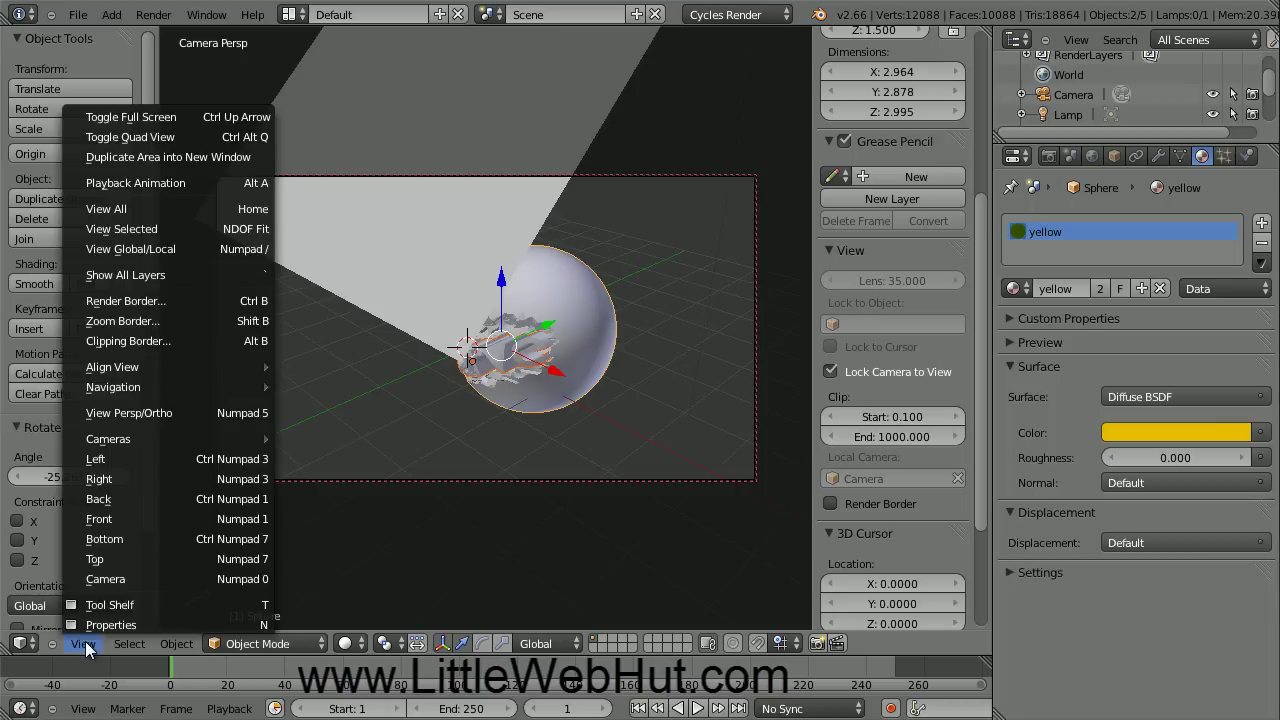
left_click(178, 624)
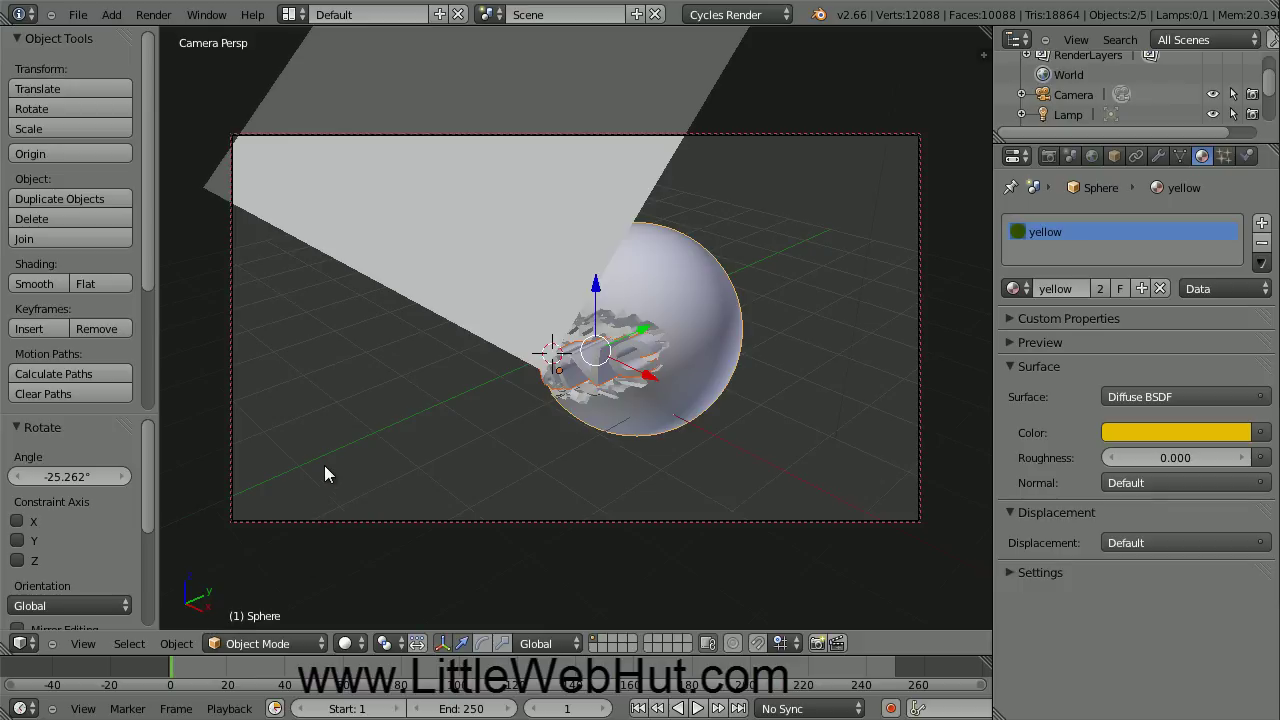
Step: Reposition the camera so it faces the carved word, with the sphere large and centred in the frame
middle_click_drag(324, 465, 436, 371)
scroll(758, 424, "up", 5)
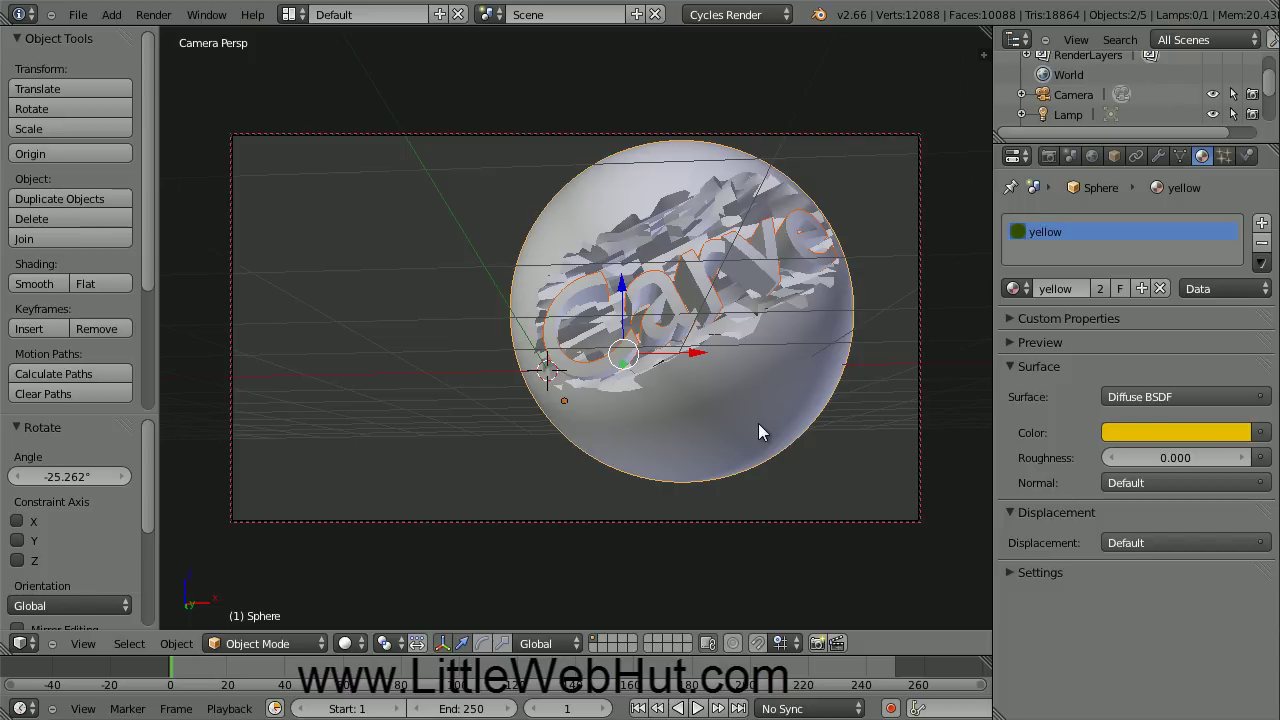
middle_click_drag(758, 423, 672, 440, "shift")
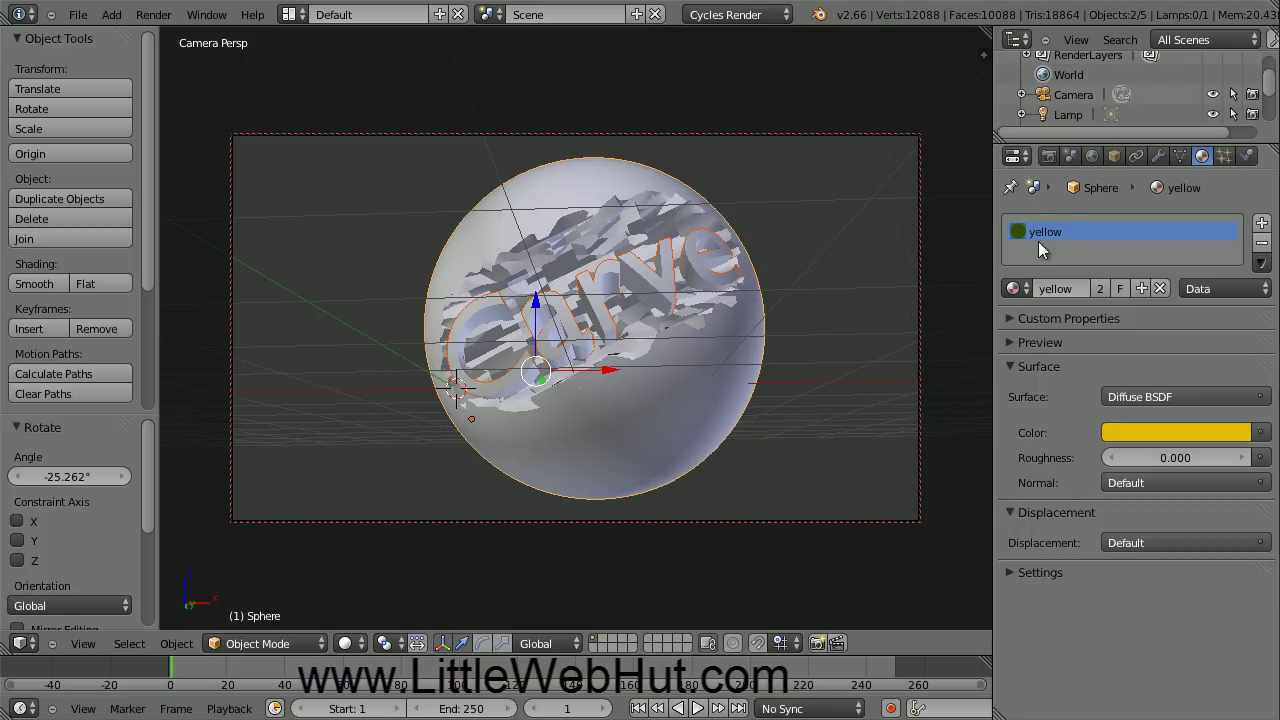
Step: Set the world background colour to a bright blue
left_click(1092, 156)
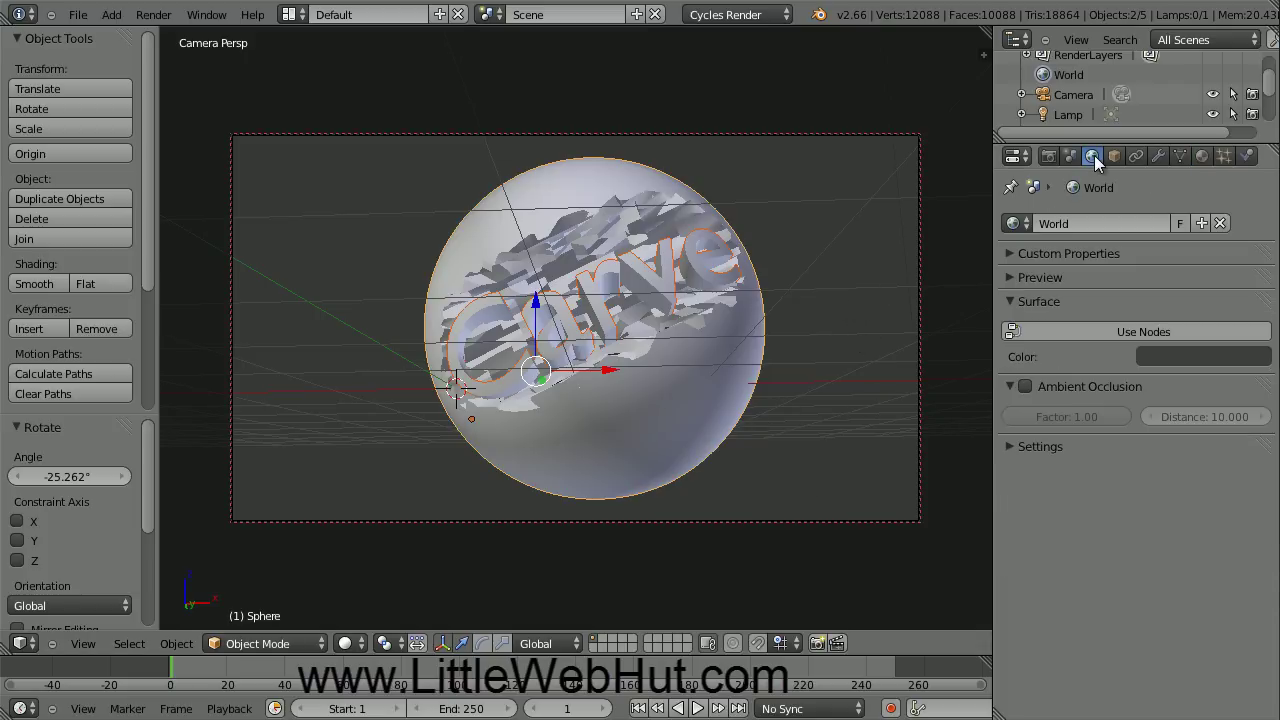
left_click(1192, 357)
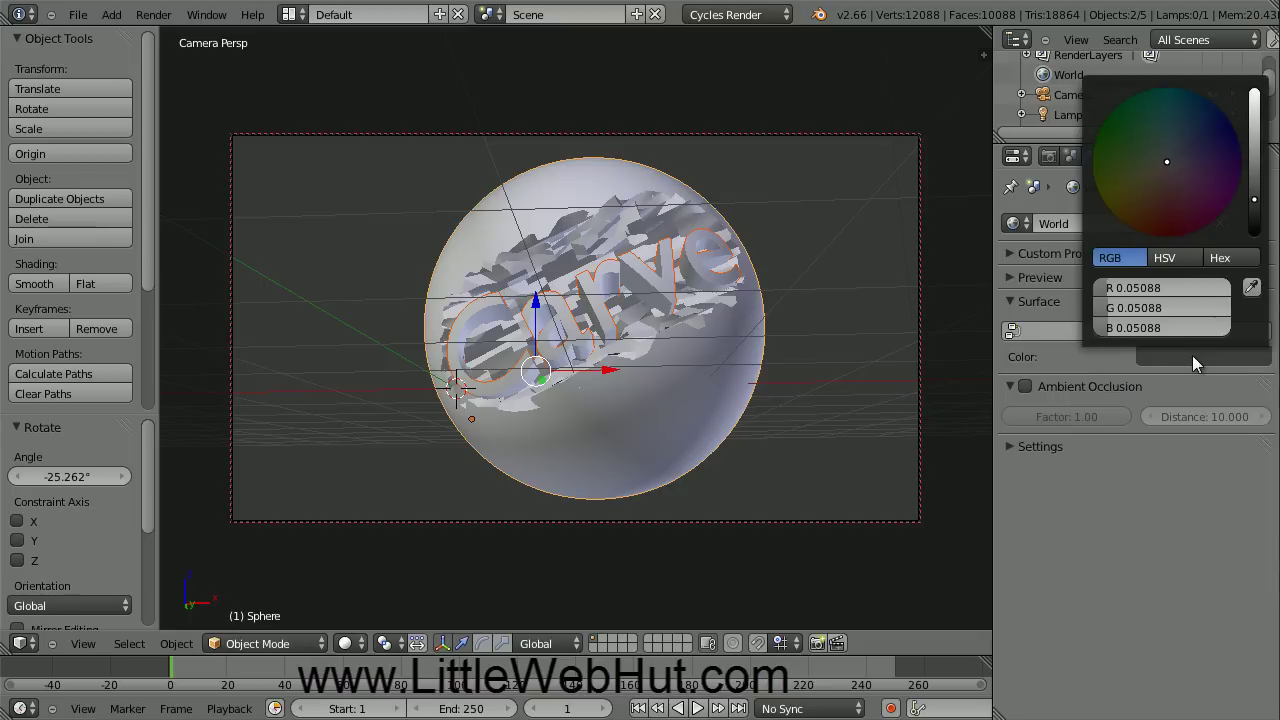
left_click_drag(1256, 205, 1257, 116)
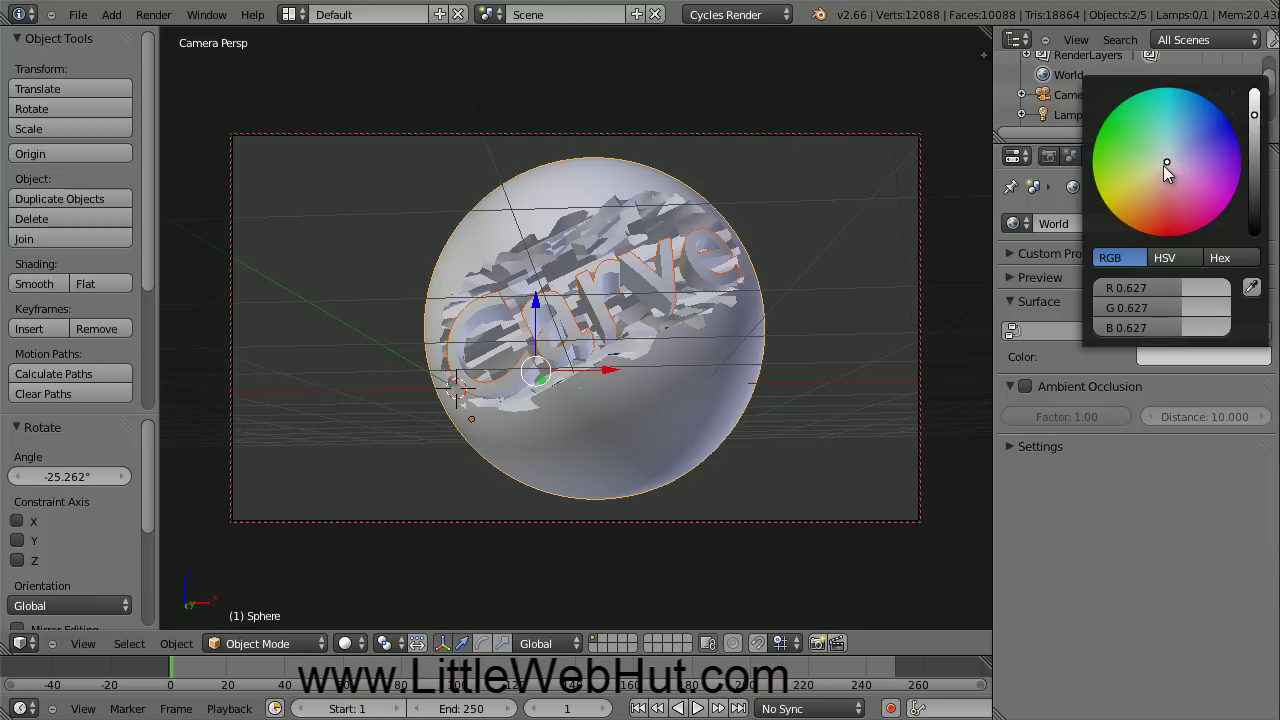
left_click_drag(1167, 161, 1241, 104)
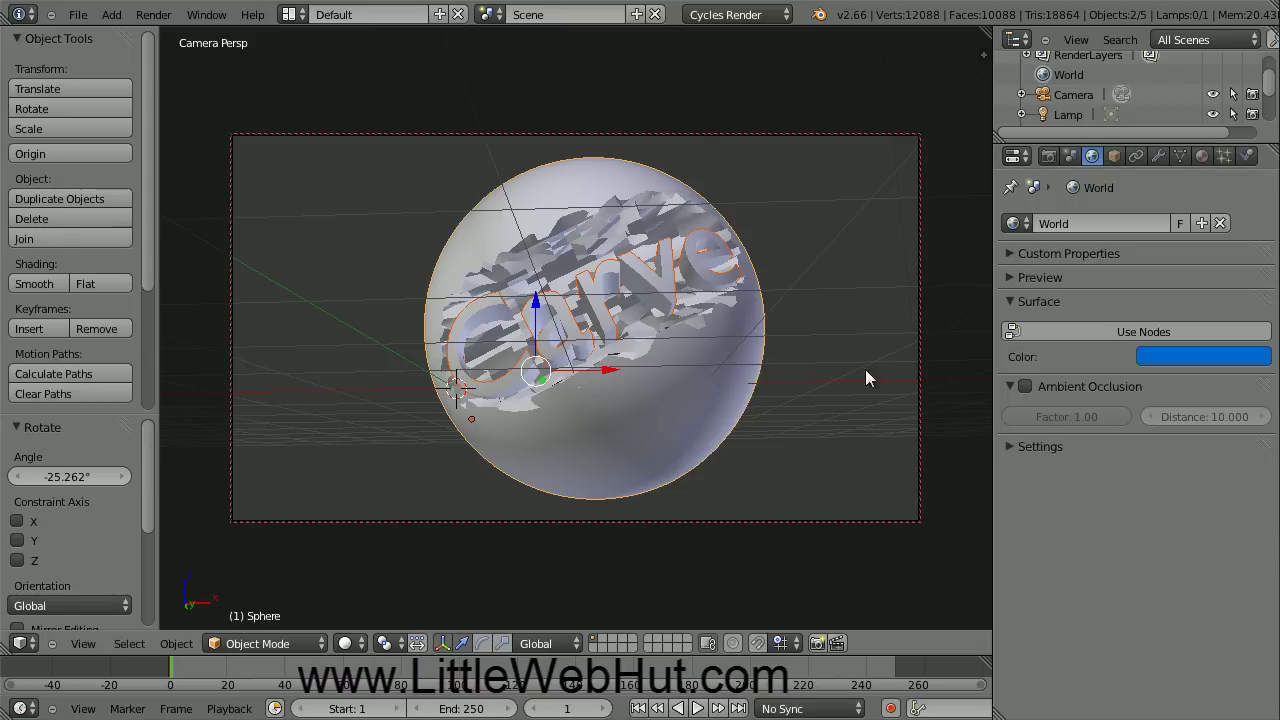
Step: Save the project as carve.blend in the C:\demo folder
left_click(79, 15)
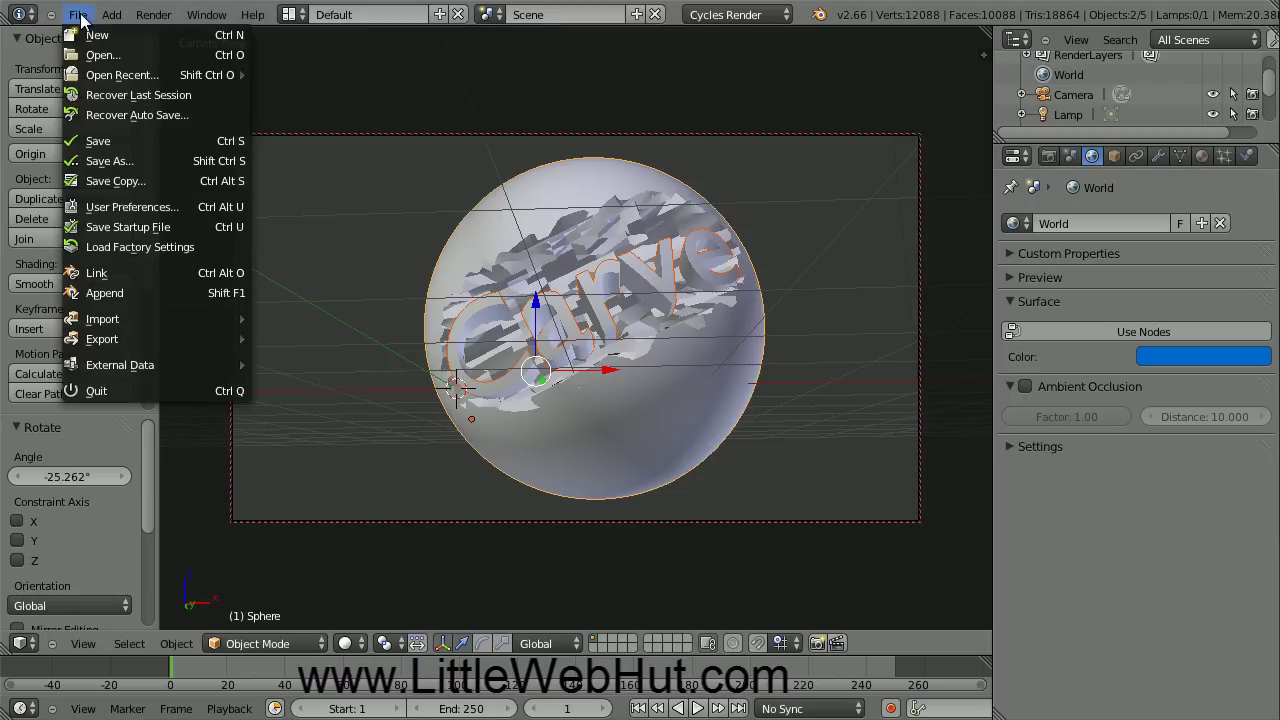
left_click(152, 160)
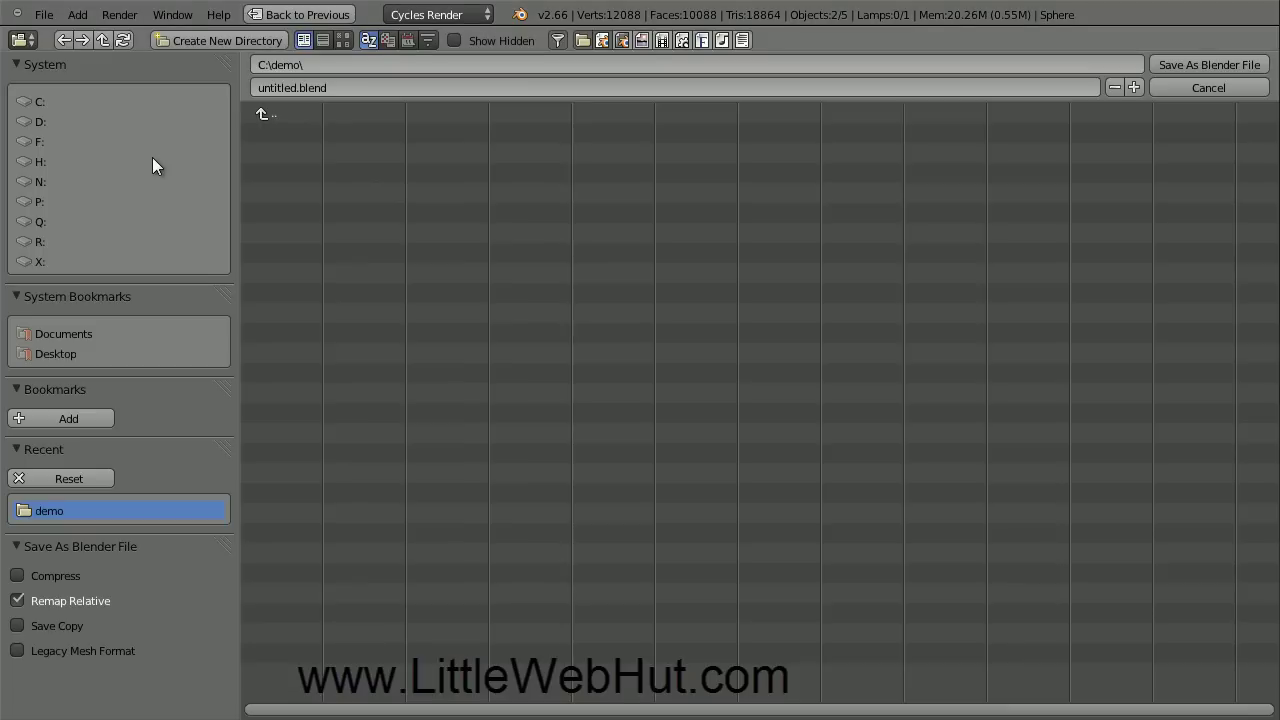
left_click(302, 88)
type("carve.blend")
left_click(1200, 68)
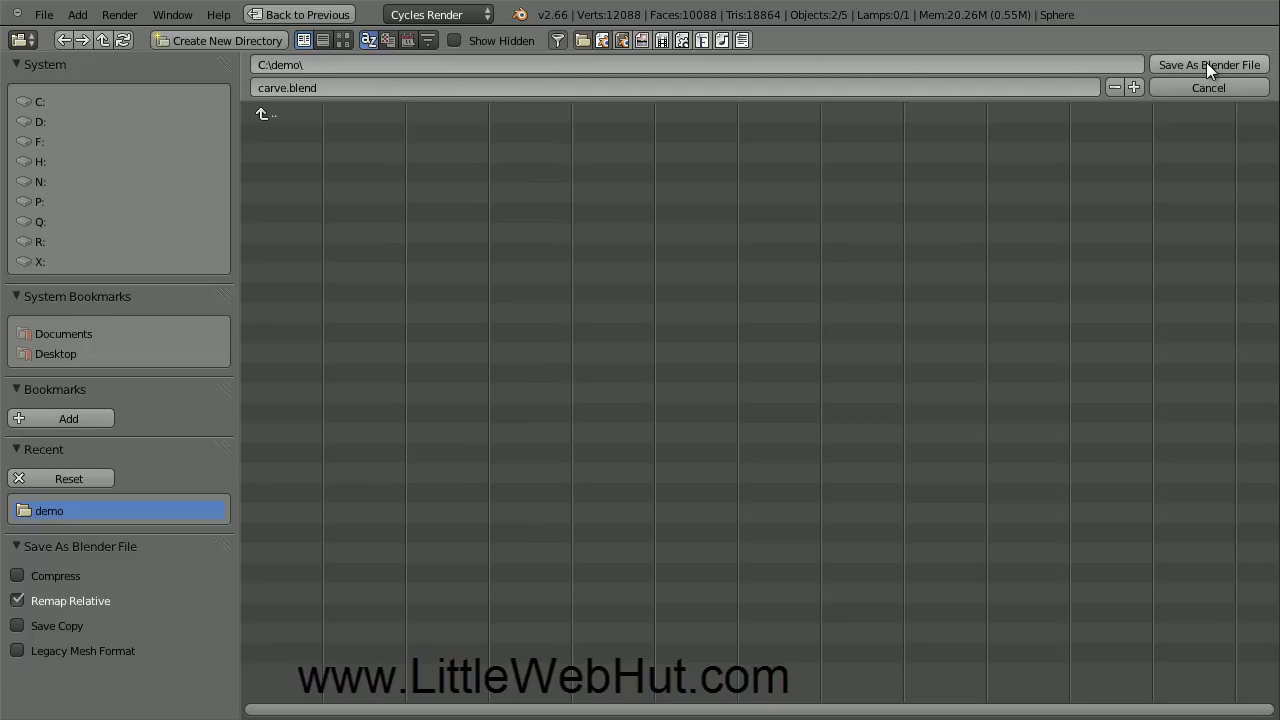
left_click(1206, 62)
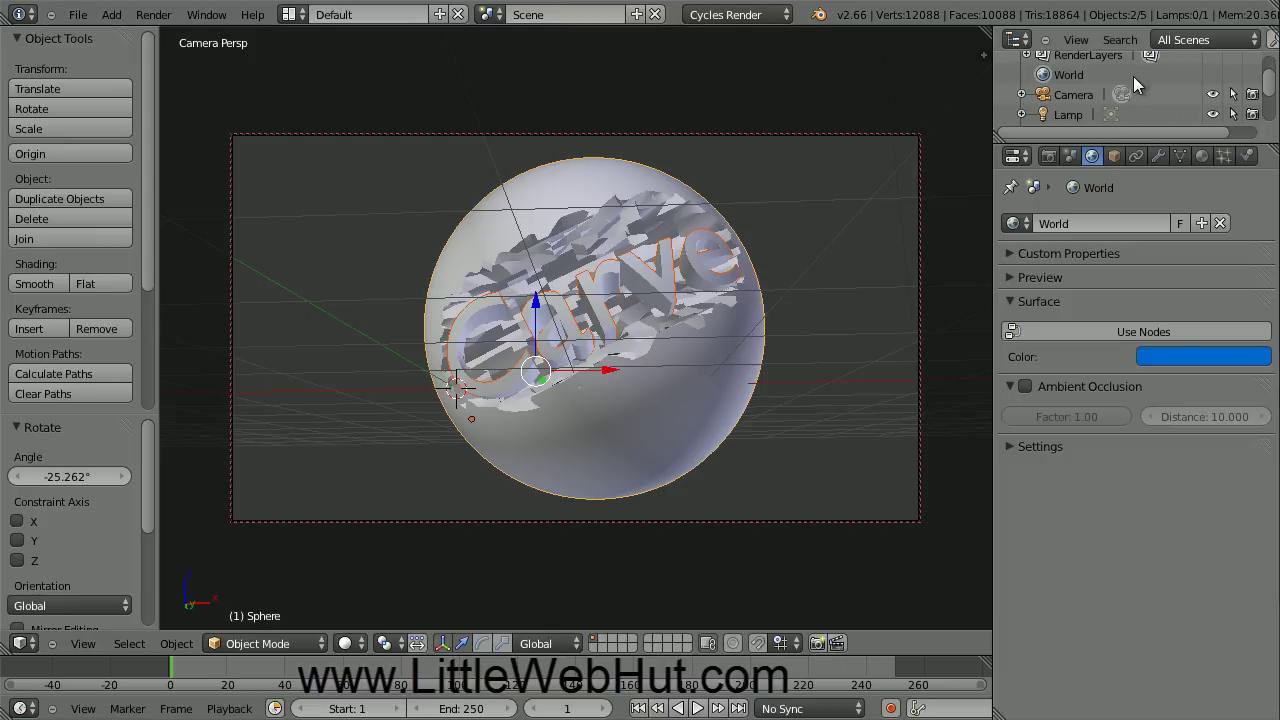
Step: Render a still image of the scene from the camera
left_click(1048, 157)
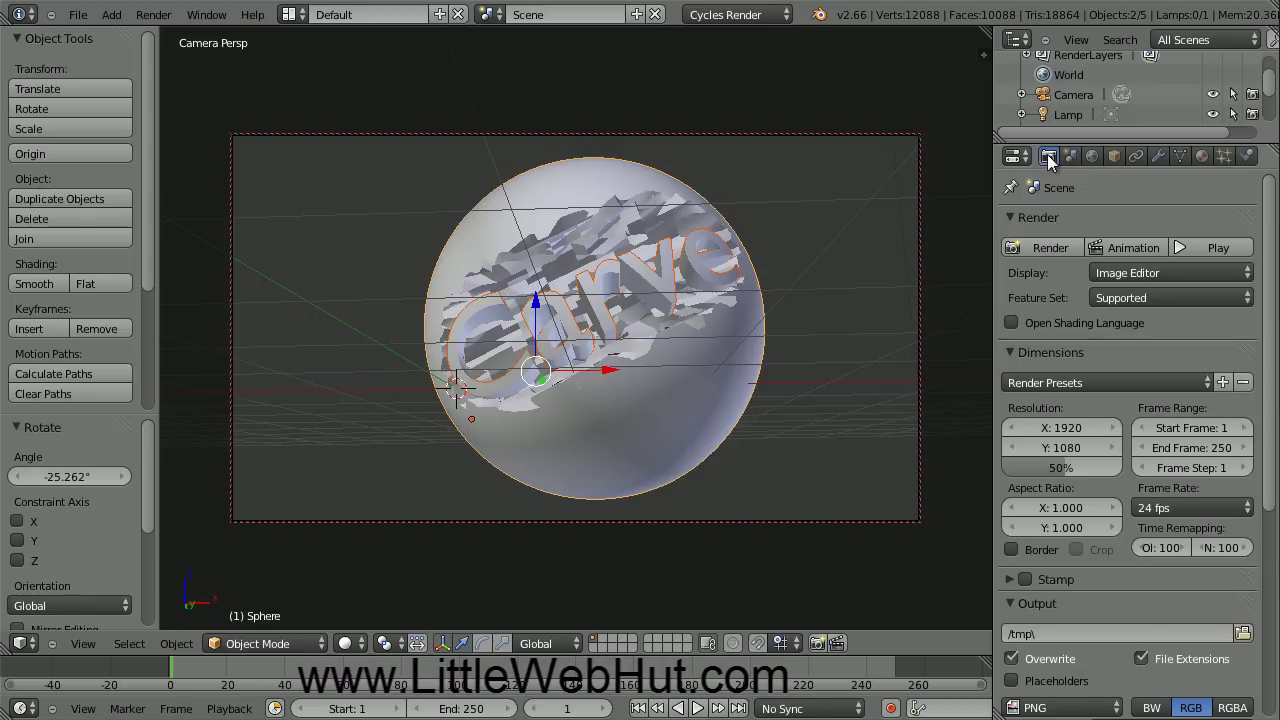
left_click(1046, 249)
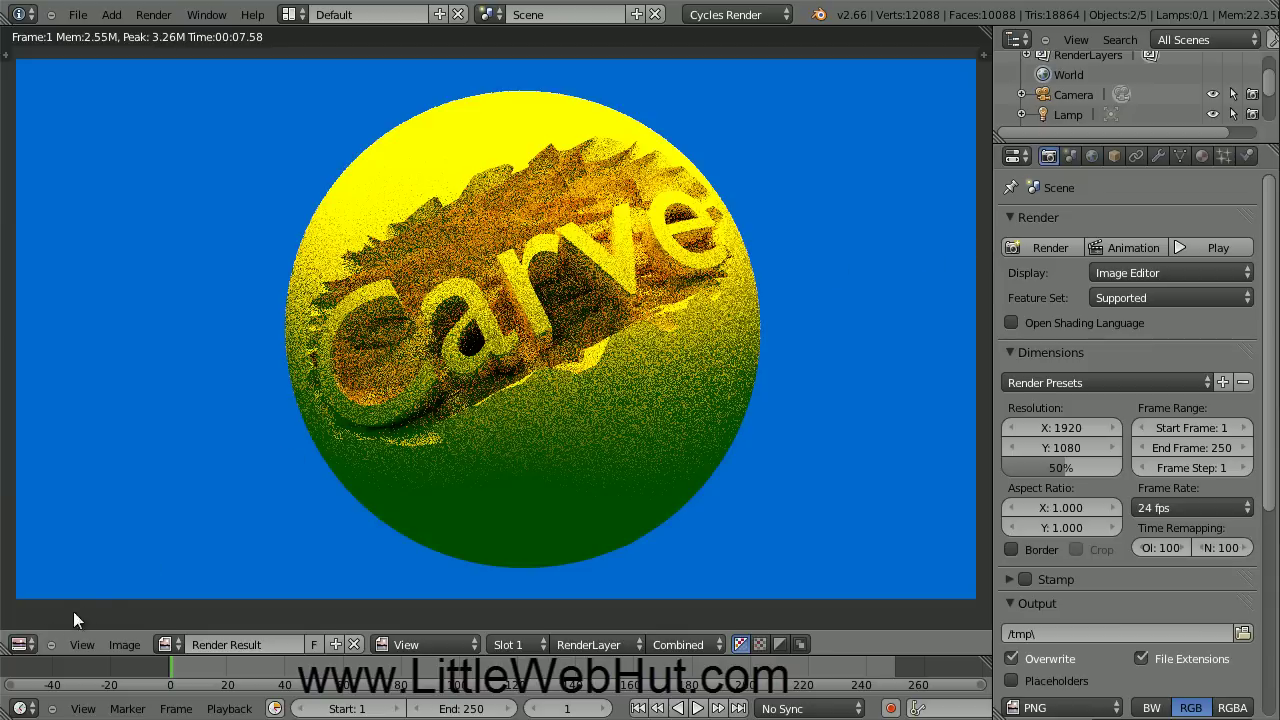
Step: Switch the main editor to the 3D View and back to the UV/Image Editor to see the render result
left_click(22, 644)
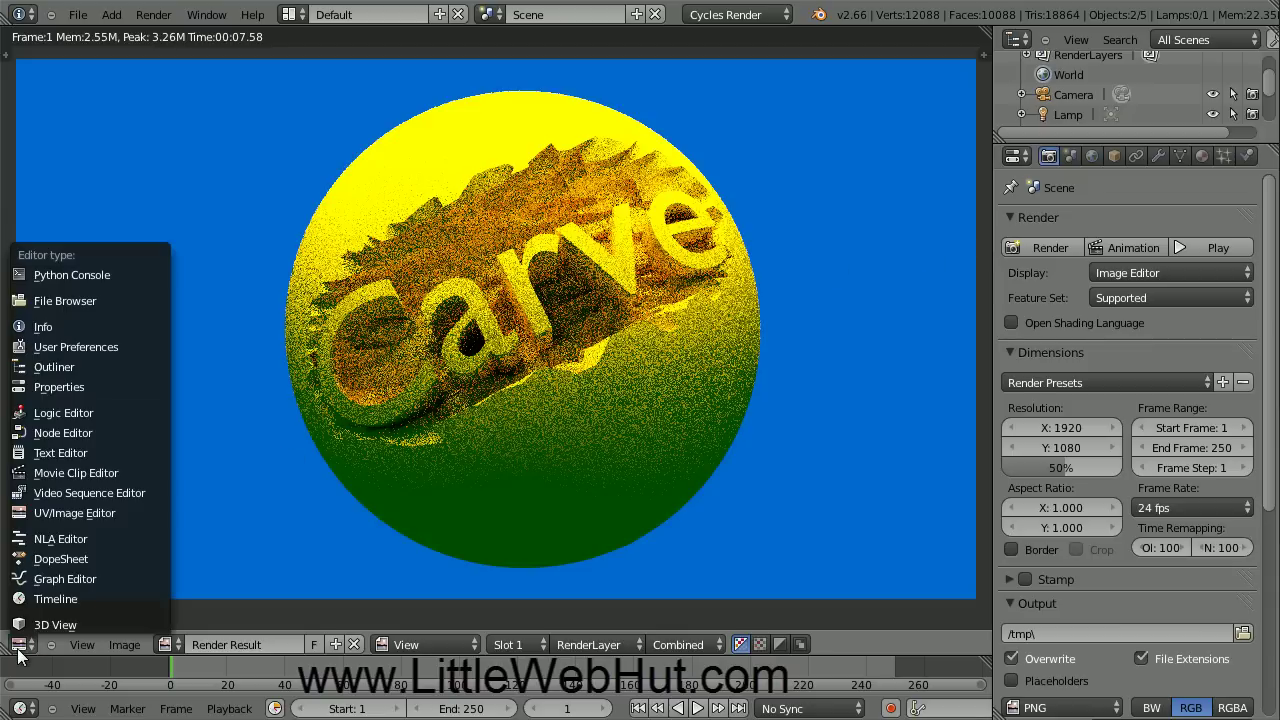
left_click(97, 622)
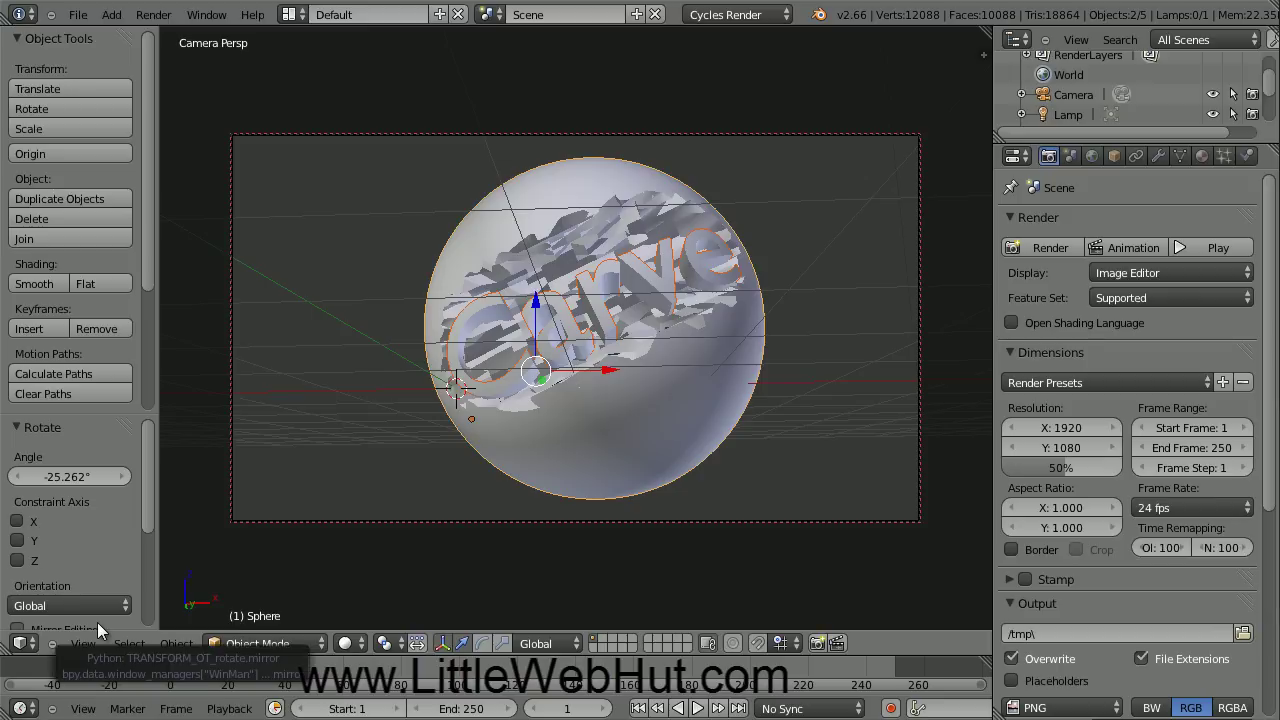
left_click(22, 646)
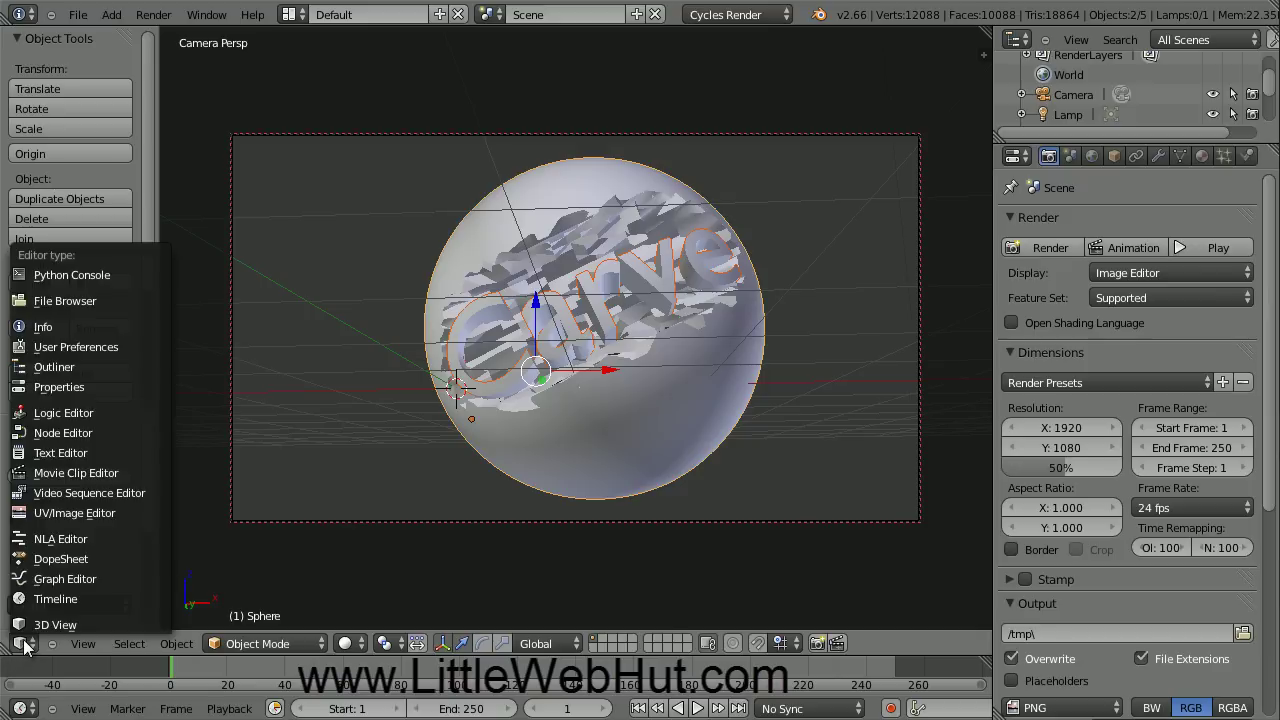
left_click(128, 512)
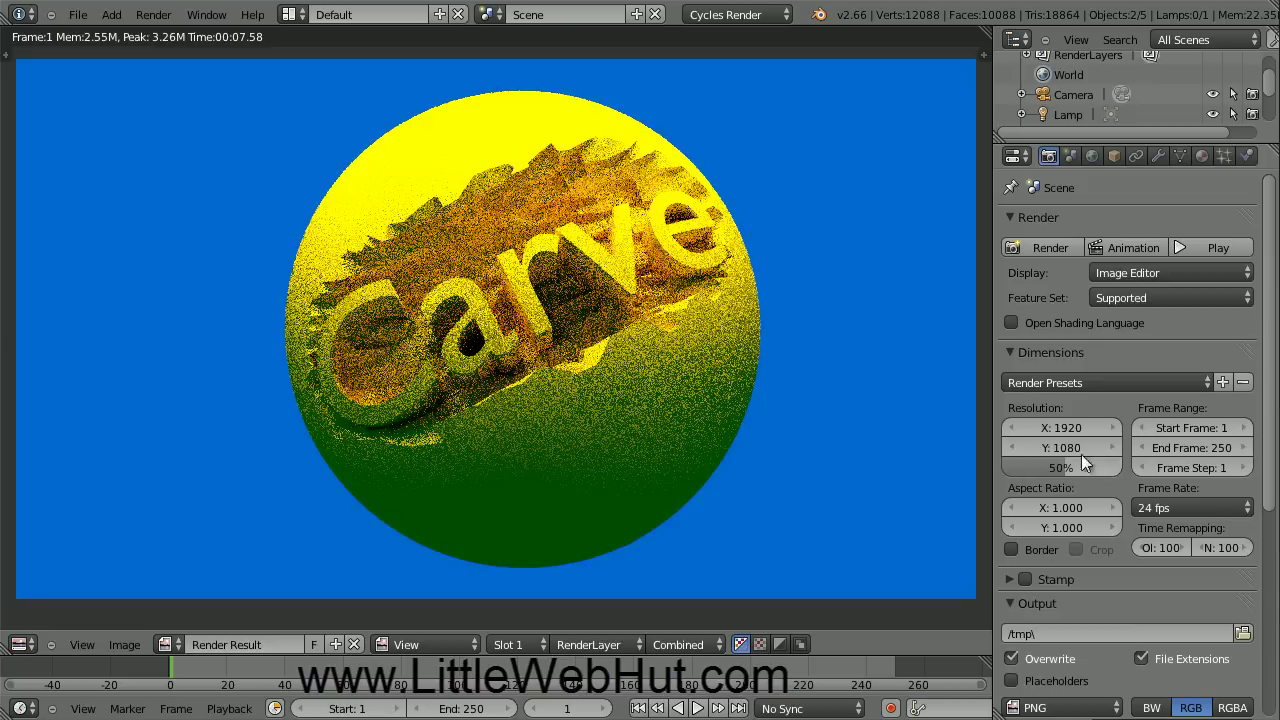
Step: Set the Cycles render samples to 1000 and render the image again
left_click_drag(1270, 445, 1272, 585)
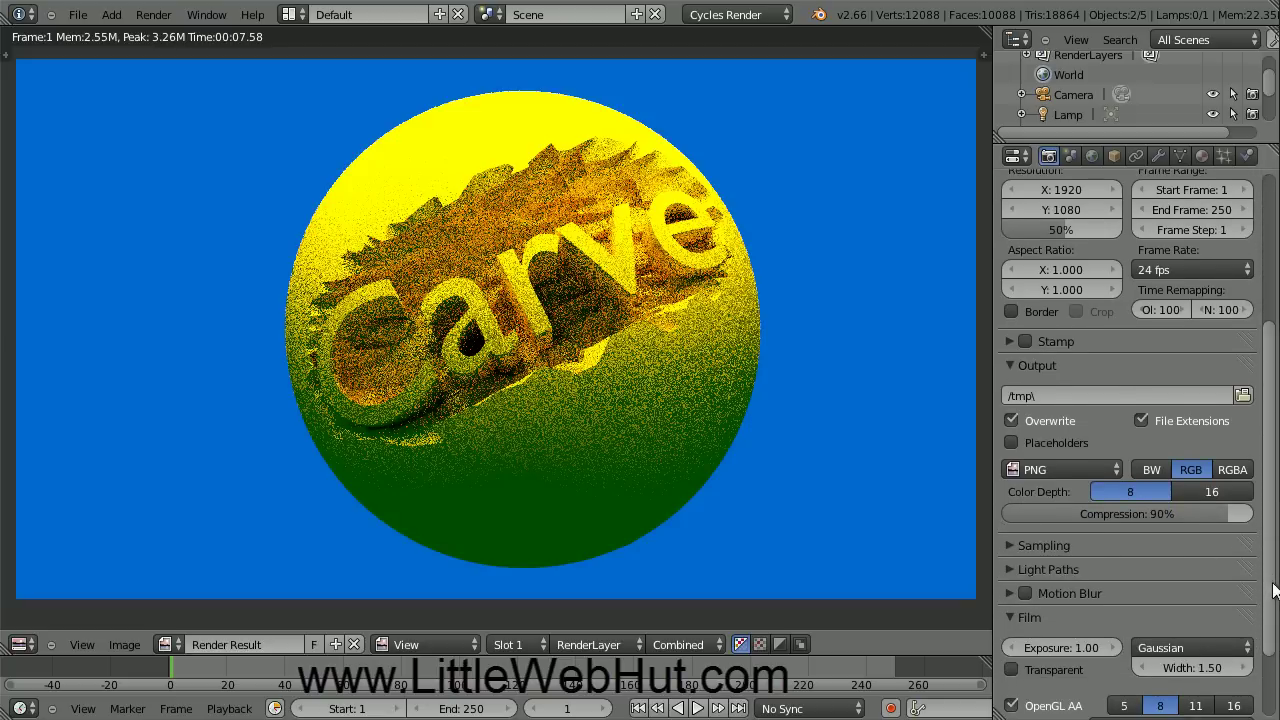
left_click(1010, 545)
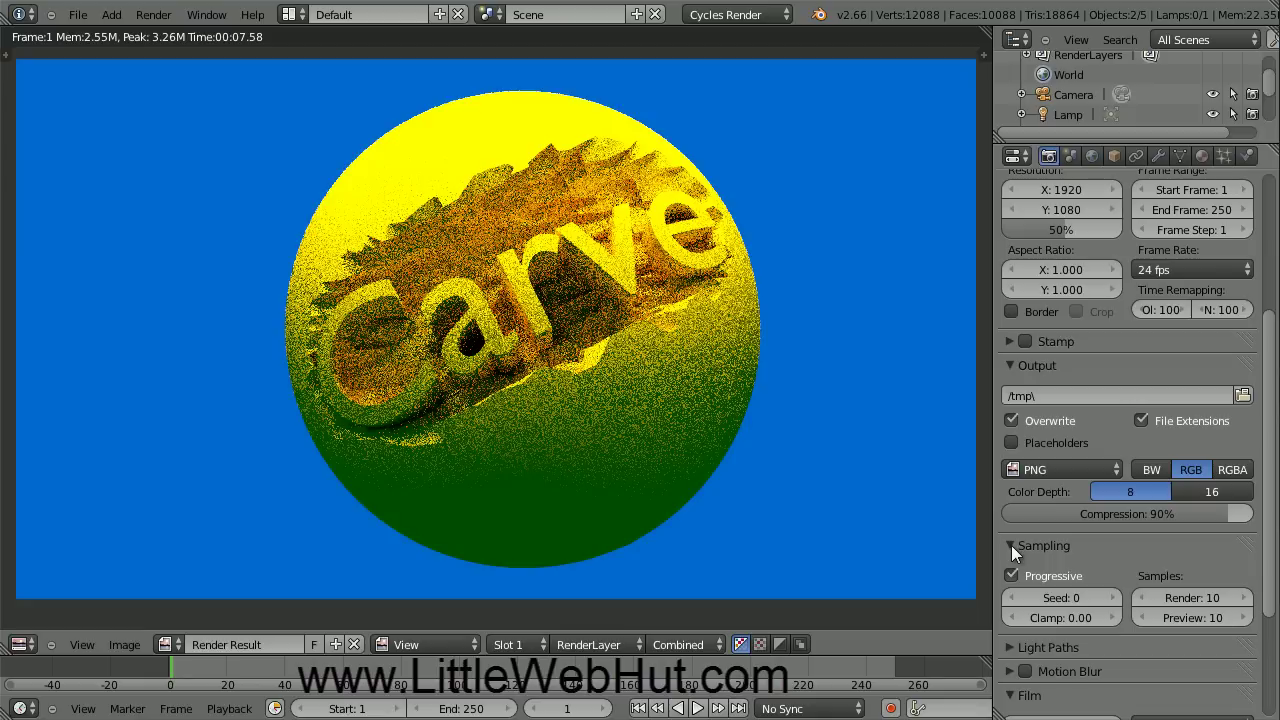
left_click(1188, 597)
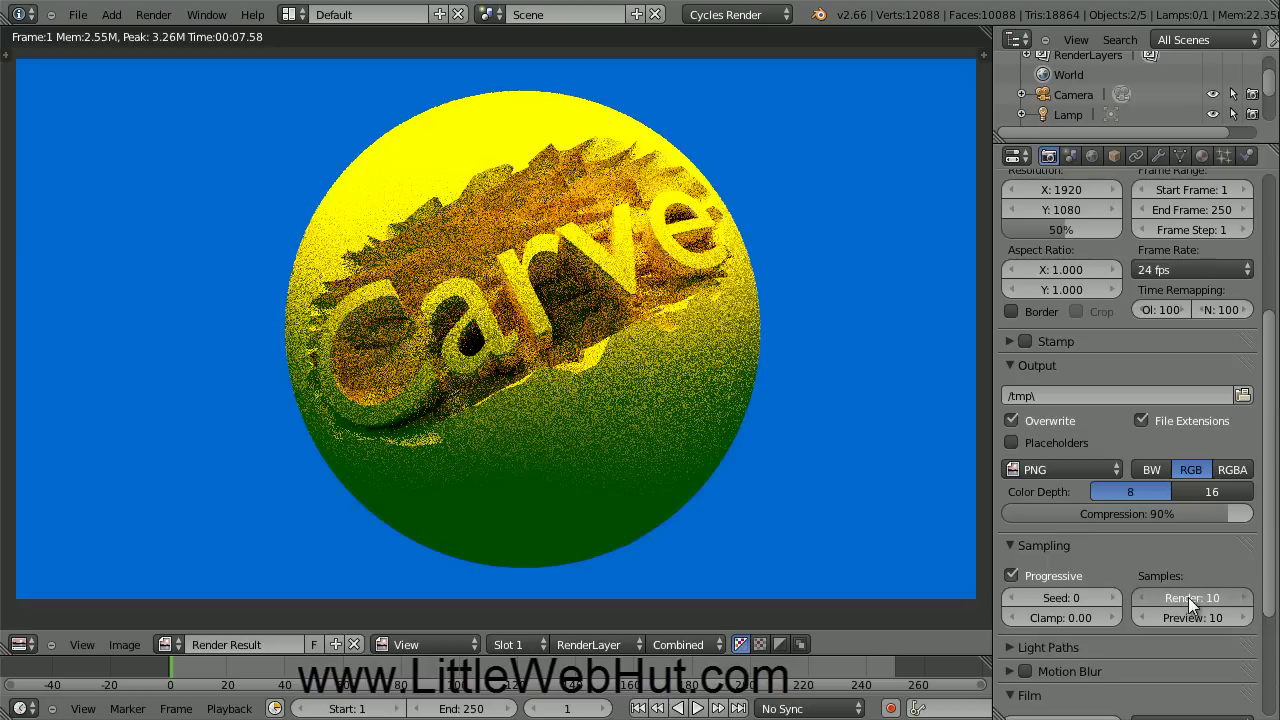
type("1000")
key("Return")
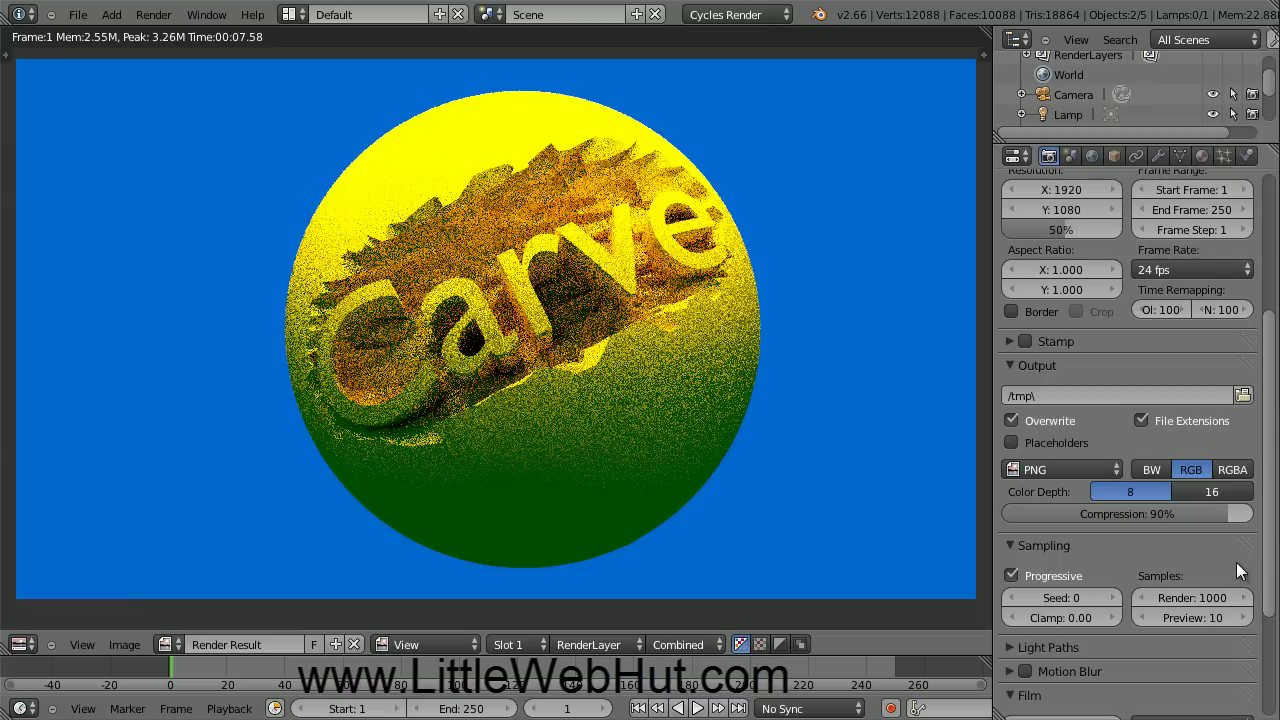
left_click_drag(1268, 569, 1273, 415)
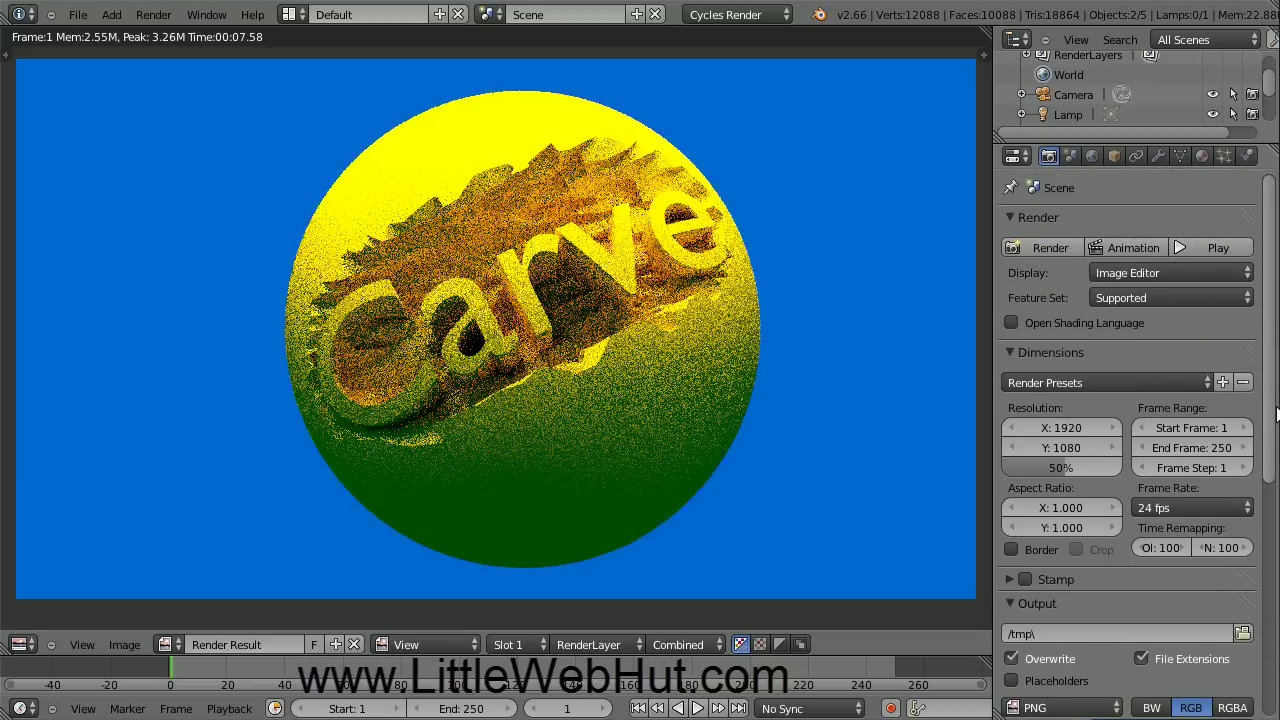
left_click(1066, 247)
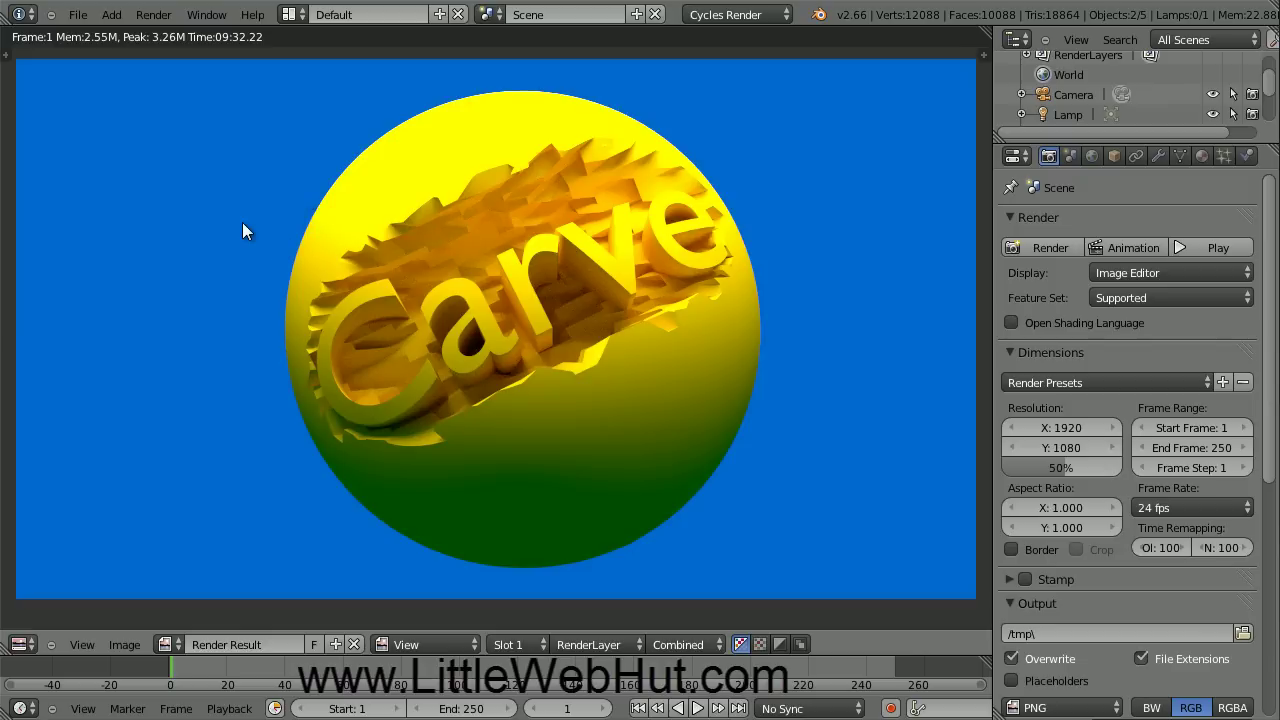
Step: Save the rendered image as carve.png in the C:\demo folder
key("F3")
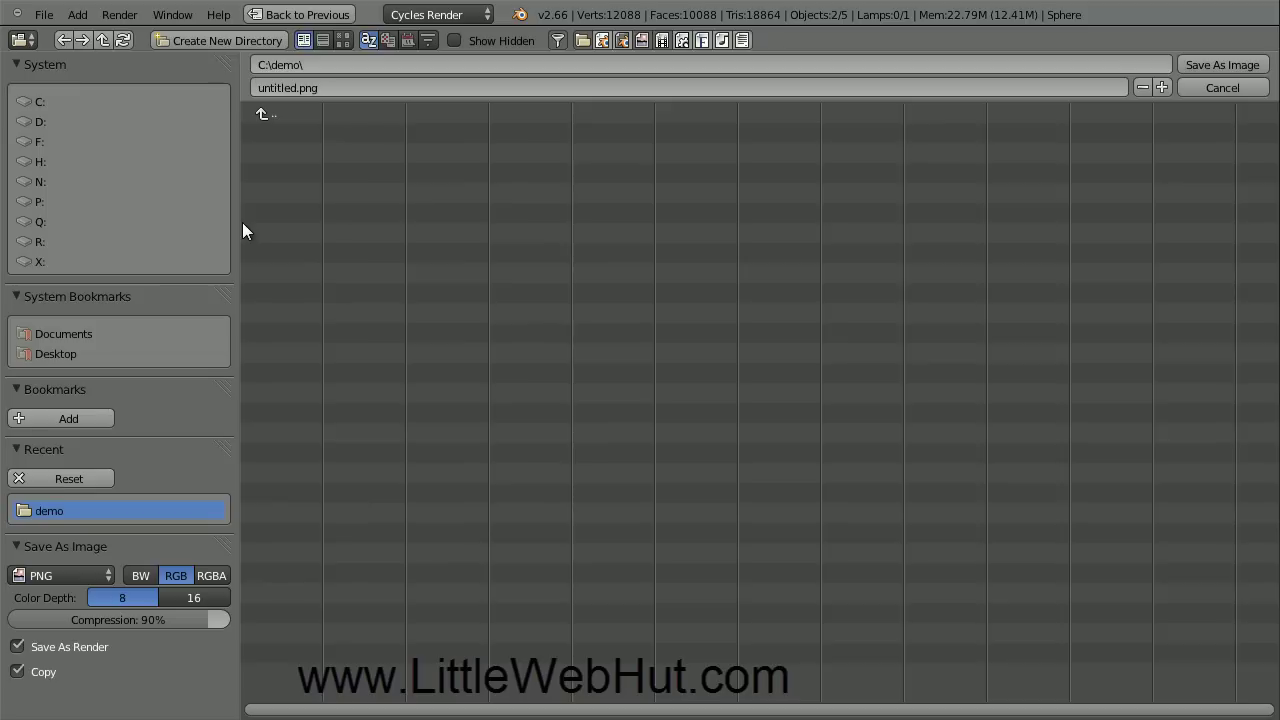
left_click(288, 89)
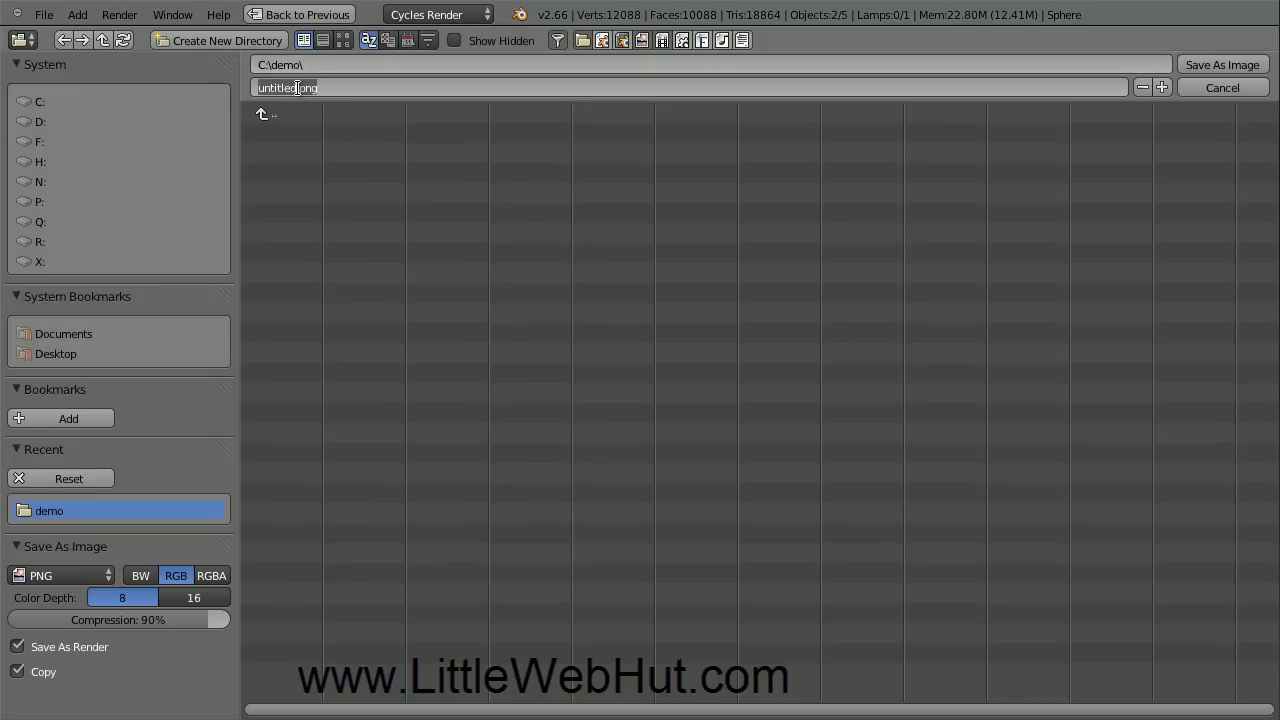
type("carve.p")
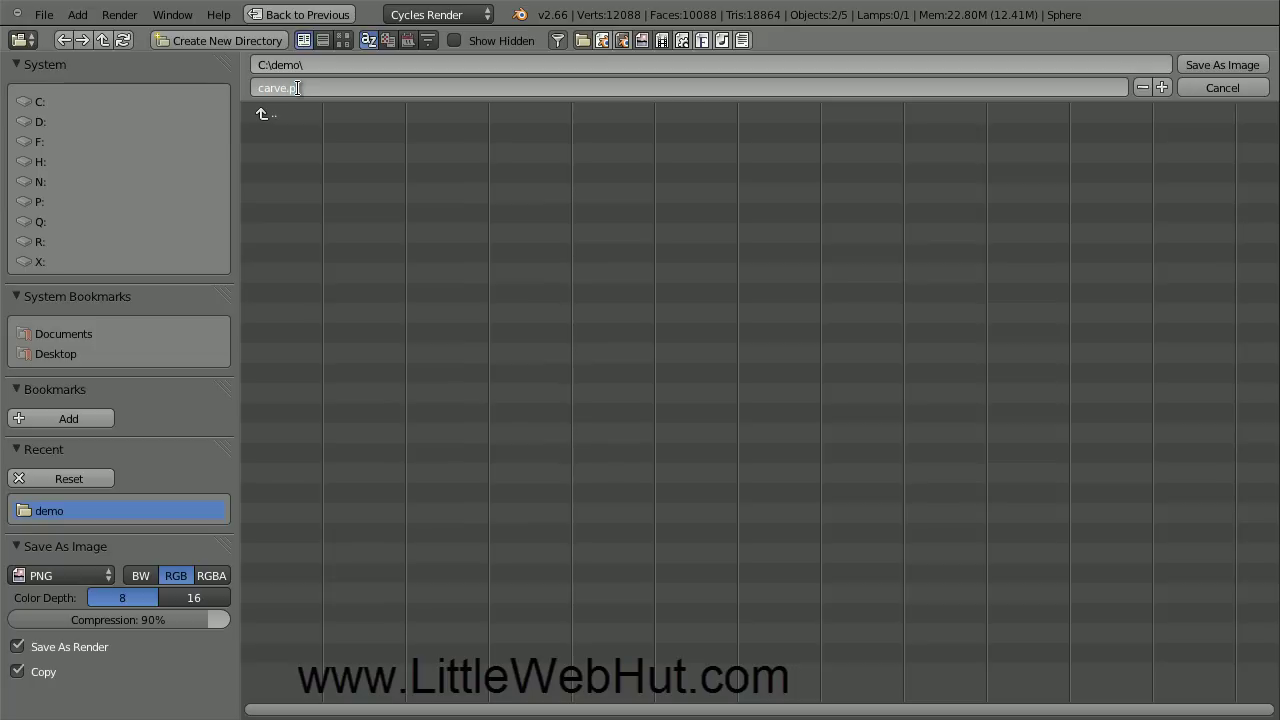
type("ng")
key("Return")
left_click(1233, 65)
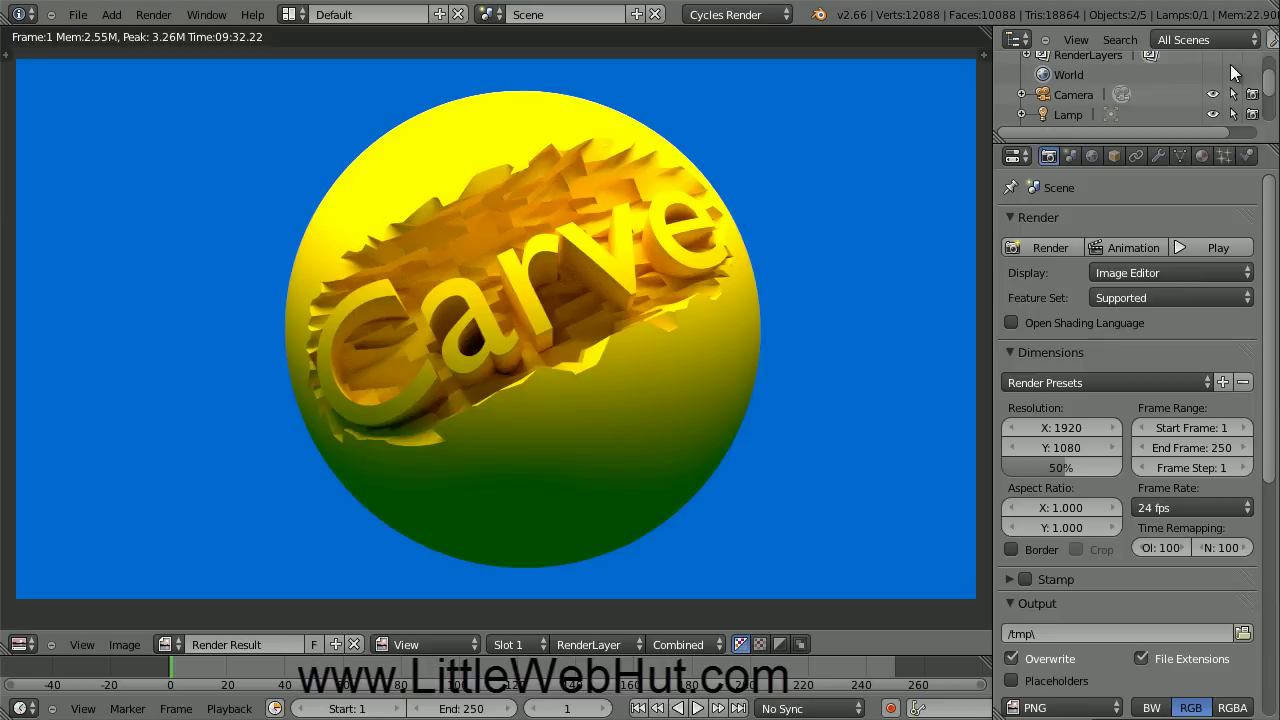